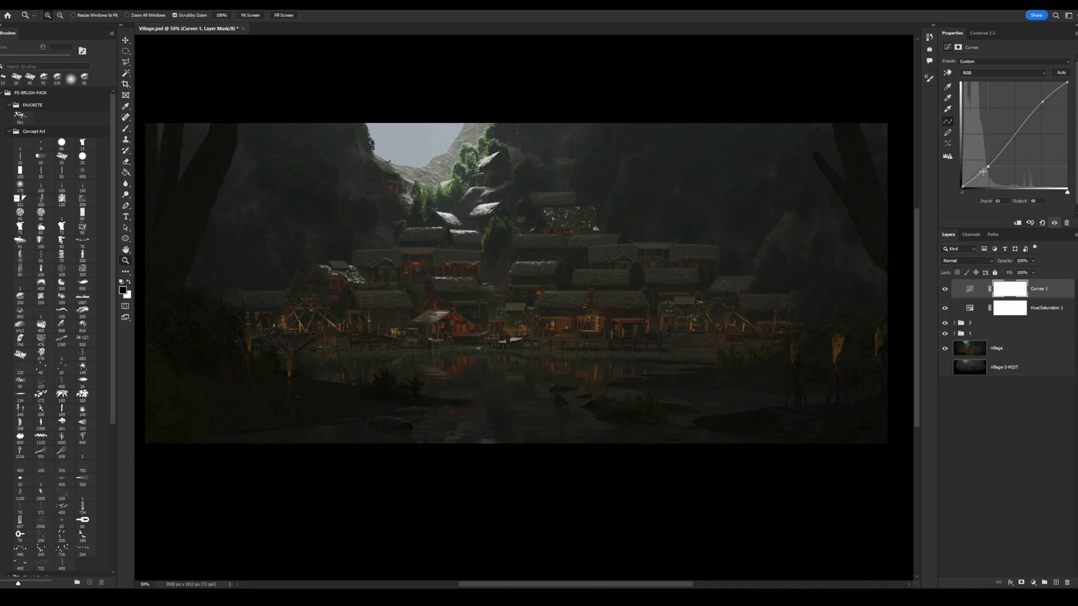
Step: On a new layer in group 2, stamp a small white smoke plume above the central hut with a reduced Cloudy Smoke brush
{"action": "left_click", "coordinate": [955, 323]}
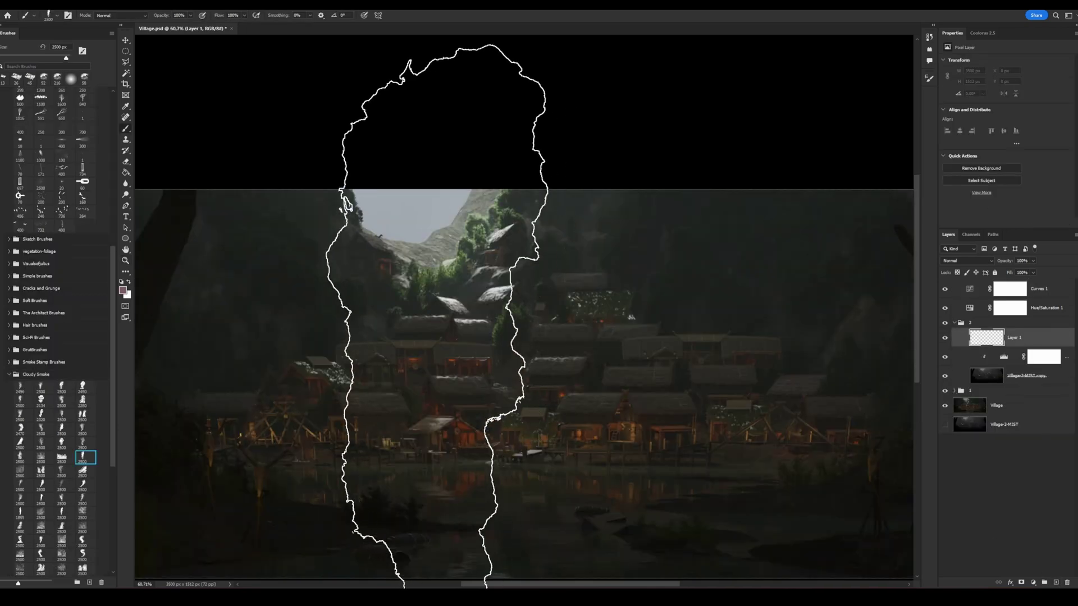
{"action": "key", "text": "bracketleft"}
{"action": "key", "text": "bracketleft"}
{"action": "key", "text": "bracketleft"}
{"action": "key", "text": "bracketleft"}
{"action": "key", "text": "bracketleft"}
{"action": "key", "text": "bracketleft"}
{"action": "left_click", "coordinate": [983, 32]}
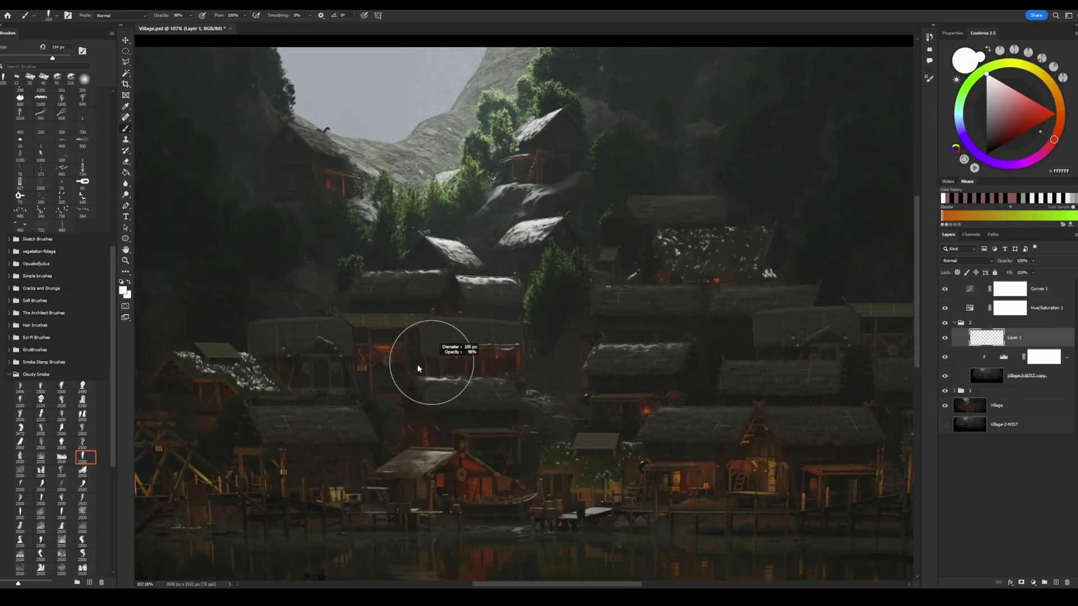
{"action": "left_click_drag", "start_coordinate": [429, 373], "coordinate": [429, 326]}
{"action": "scroll", "coordinate": [393, 314], "scroll_direction": "down", "scroll_amount": 3, "text": "alt"}
Step: Stamp two larger white smoke plumes above the left-hand roofs using different Cloudy Smoke brushes
{"action": "left_click", "coordinate": [40, 484]}
{"action": "mouse_move", "coordinate": [464, 376]}
{"action": "right_mouse_down", "text": "alt"}
{"action": "mouse_move", "coordinate": [469, 361]}
{"action": "mouse_move", "coordinate": [324, 317]}
{"action": "right_mouse_up", "text": "alt"}
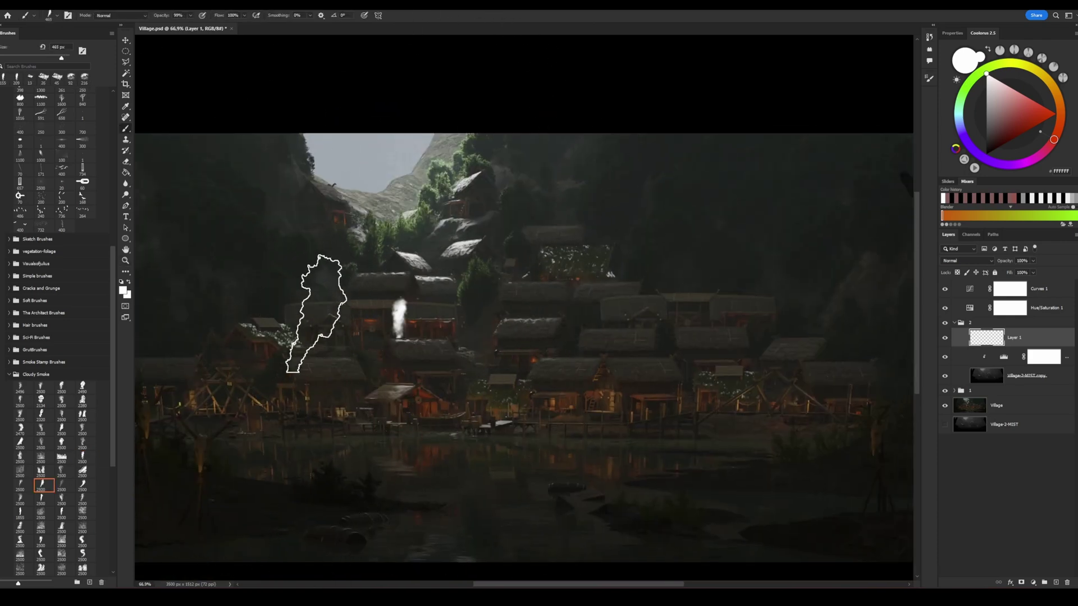
{"action": "left_click", "coordinate": [303, 308]}
{"action": "scroll", "coordinate": [337, 303], "scroll_direction": "down", "scroll_amount": 2, "text": "alt"}
{"action": "left_click", "coordinate": [348, 301]}
Step: Stamp white smoke plumes above the mid-village roof and the hut at the far right, varying the smoke brush and its size
{"action": "left_click", "coordinate": [40, 429]}
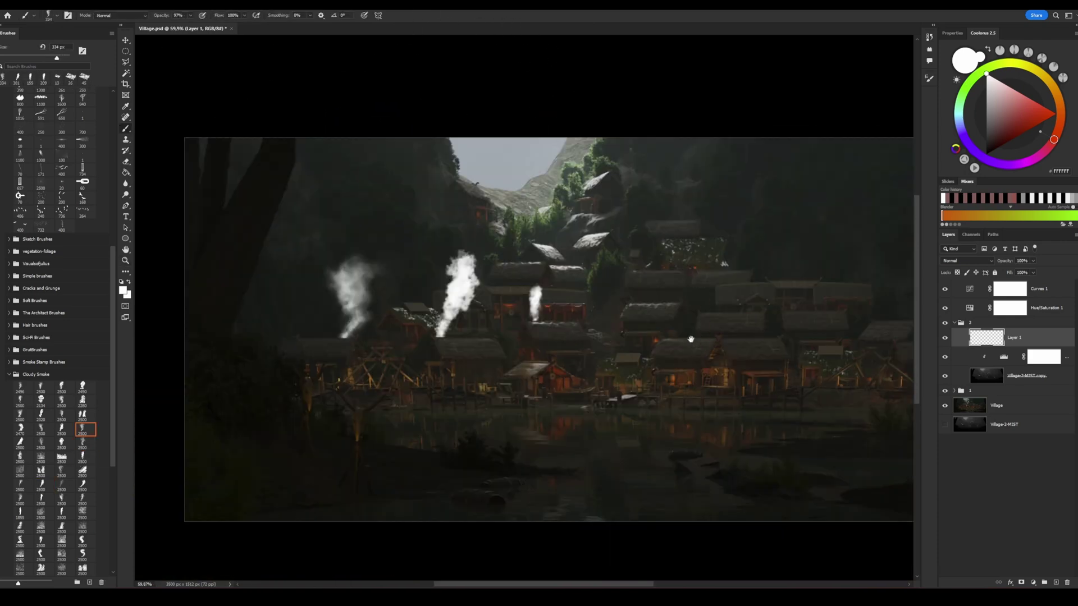
{"action": "left_click_drag", "start_coordinate": [607, 260], "coordinate": [466, 235]}
{"action": "right_click_drag", "start_coordinate": [466, 235], "coordinate": [455, 236], "text": "alt"}
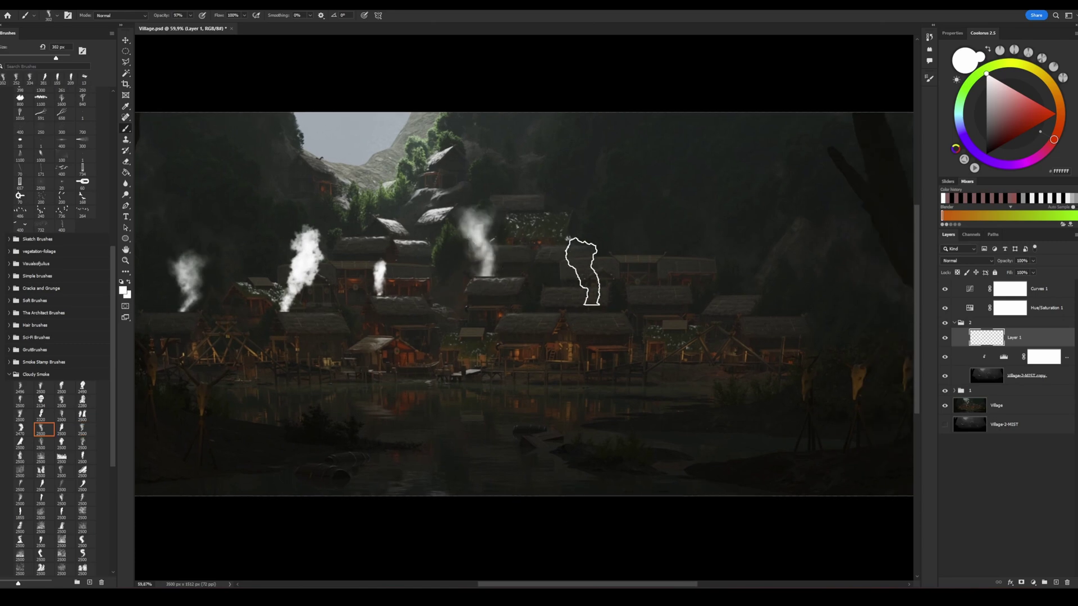
{"action": "left_click", "coordinate": [476, 244]}
{"action": "key", "text": "comma"}
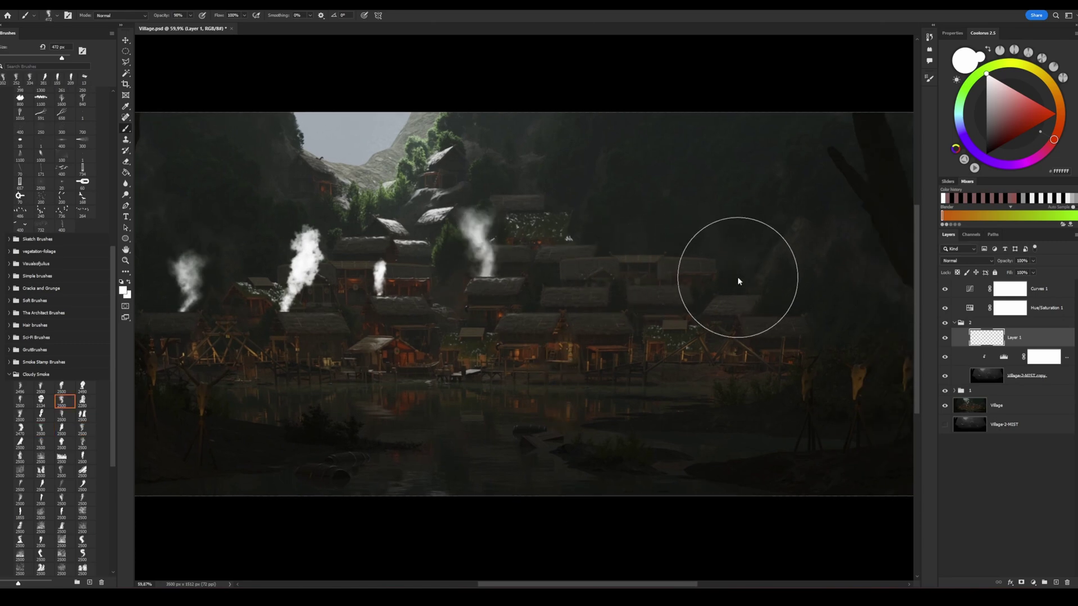
{"action": "left_click", "coordinate": [750, 275]}
Step: Stamp a smoke plume in front of the valley opening and, with the brush tip flipped horizontally, another over the roofs right of centre
{"action": "left_click", "coordinate": [23, 485]}
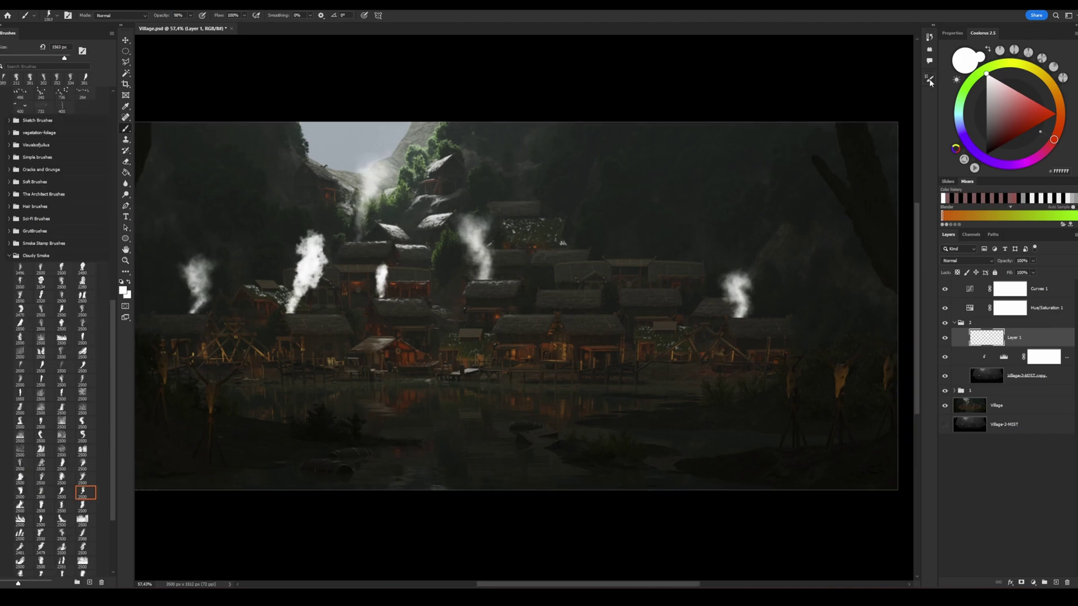
{"action": "left_click", "coordinate": [929, 79]}
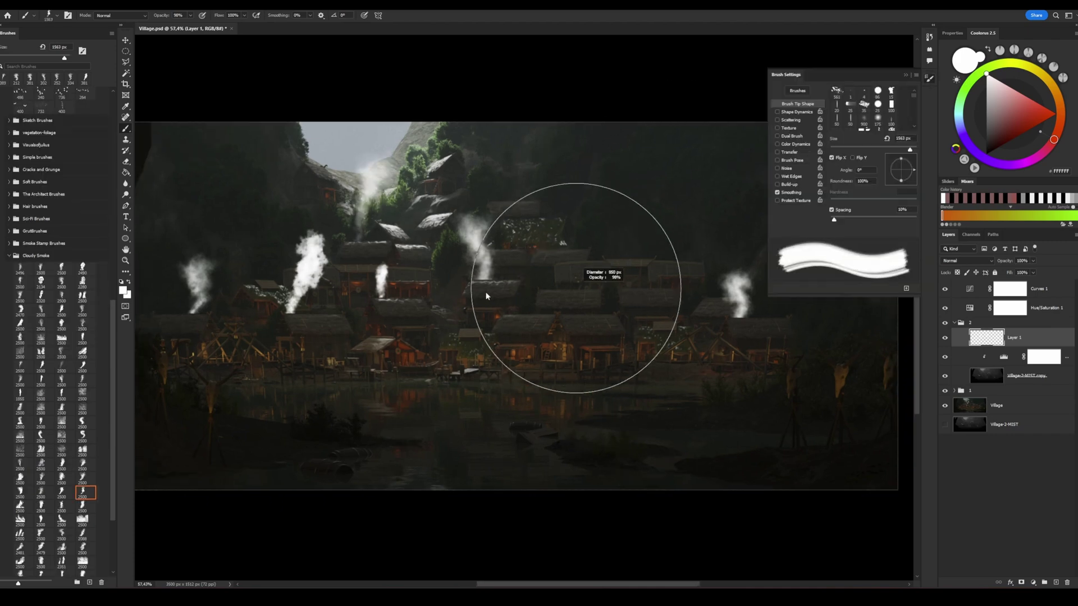
{"action": "right_click_drag", "start_coordinate": [539, 336], "coordinate": [528, 331], "text": "alt"}
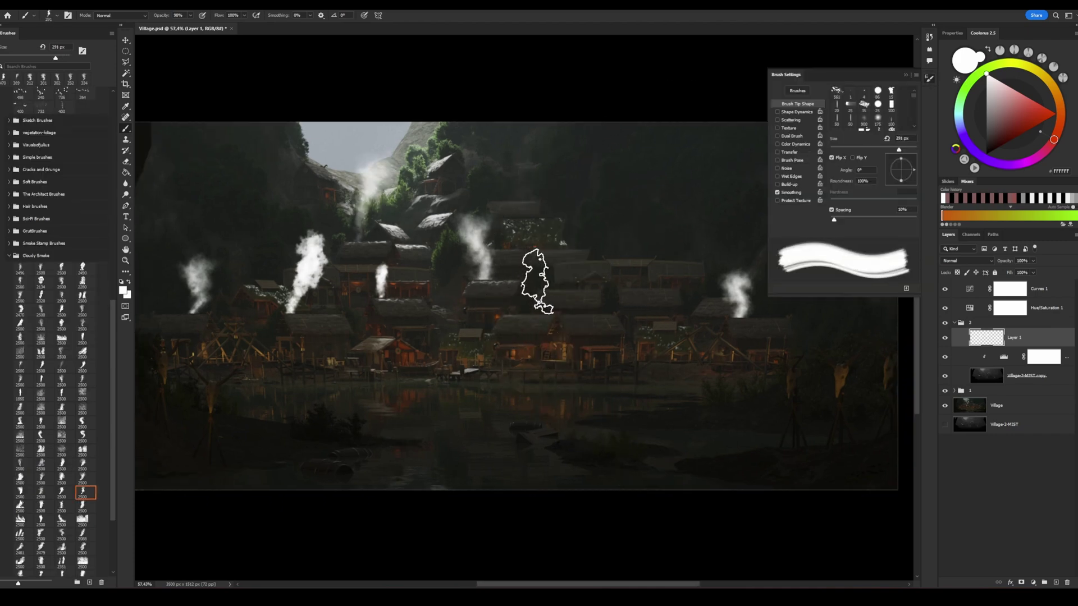
{"action": "left_click", "coordinate": [534, 283]}
Step: Stamp smaller smoke plumes above the topmost dark hut on the right slope and the brightly lit roof below the valley
{"action": "mouse_move", "coordinate": [500, 258]}
{"action": "right_mouse_down", "text": "alt"}
{"action": "mouse_move", "coordinate": [411, 241]}
{"action": "mouse_move", "coordinate": [493, 204]}
{"action": "mouse_move", "coordinate": [475, 216]}
{"action": "right_mouse_up", "text": "alt"}
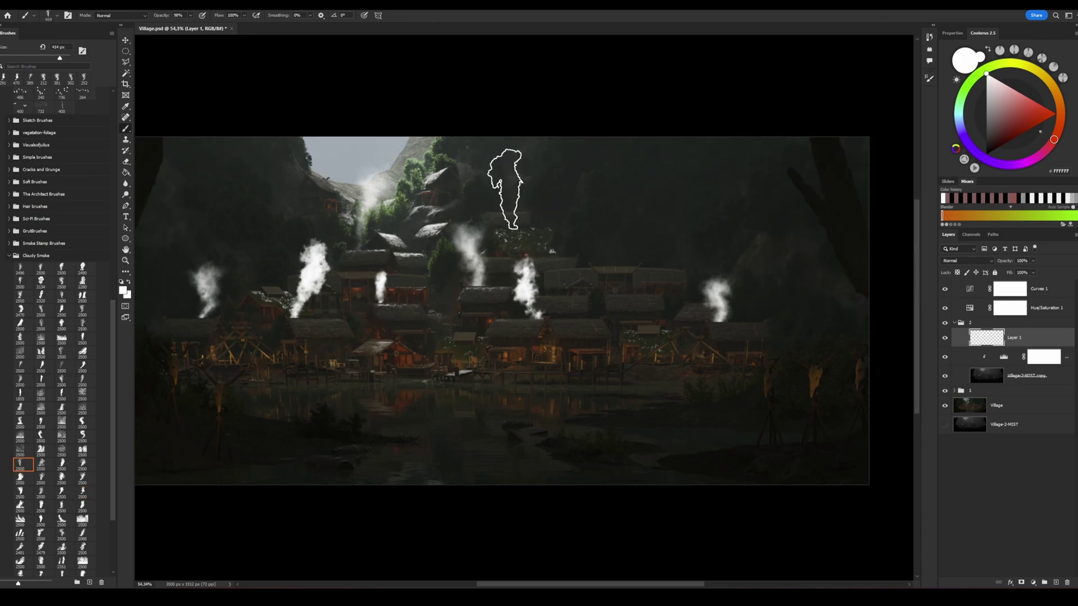
{"action": "left_click", "coordinate": [496, 191]}
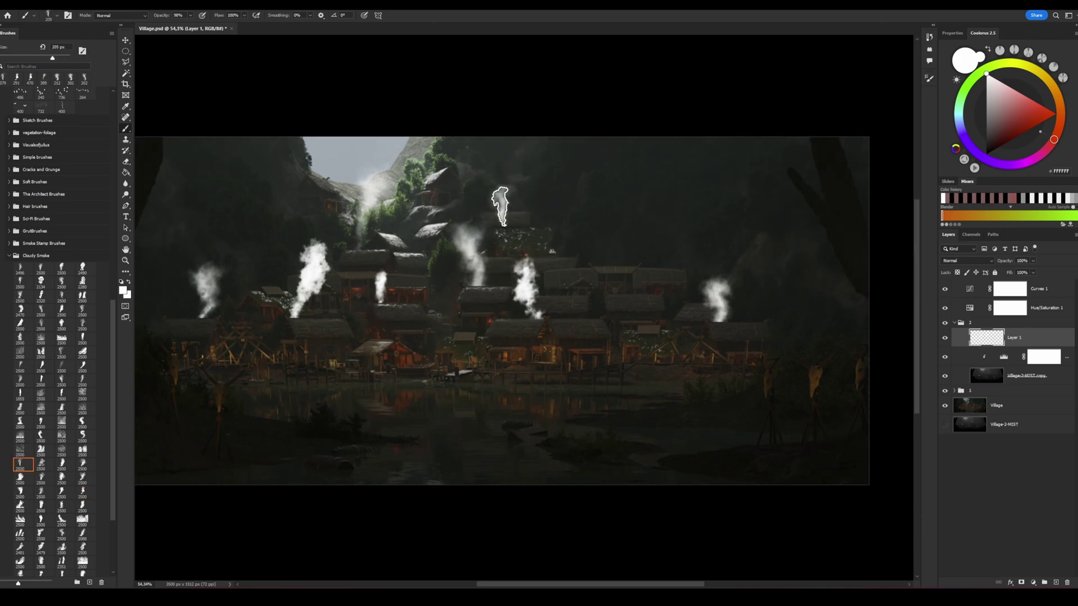
{"action": "key", "text": "comma"}
{"action": "left_click", "coordinate": [404, 234]}
Step: Set the smoke layer's blend mode to Screen and lower its opacity to 32%
{"action": "left_click_drag", "start_coordinate": [417, 349], "coordinate": [449, 349]}
{"action": "left_click", "coordinate": [966, 260]}
{"action": "left_click", "coordinate": [966, 331]}
{"action": "left_click", "coordinate": [1033, 261]}
{"action": "left_click_drag", "start_coordinate": [1036, 271], "coordinate": [1007, 274]}
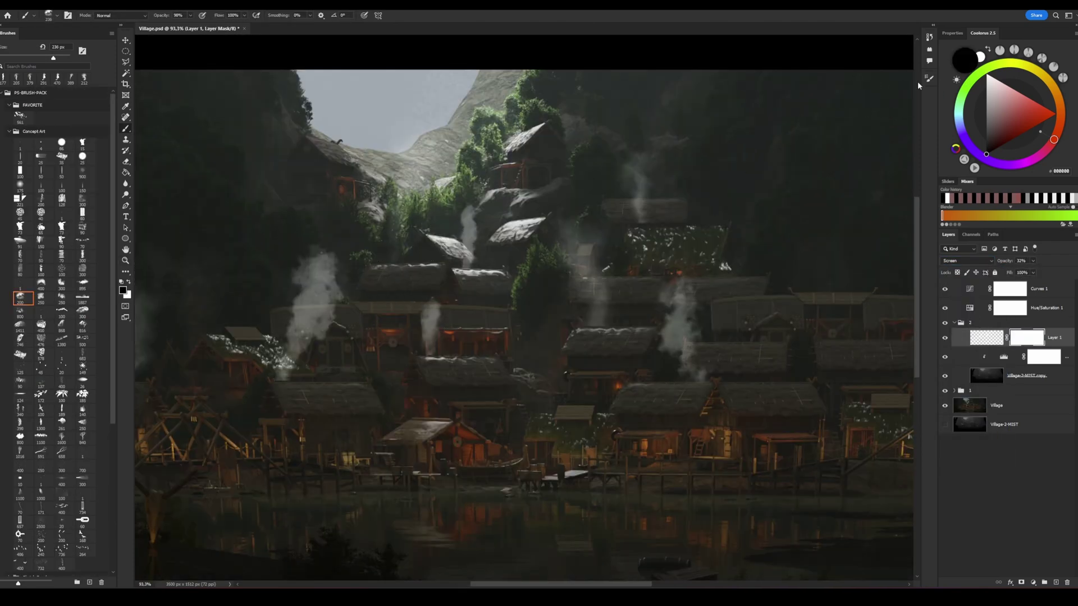
Step: Fade the large left smoke plume on the smoke layer's mask with a scattered textured brush in black at lower opacity
{"action": "left_click", "coordinate": [930, 79]}
{"action": "left_click", "coordinate": [800, 112]}
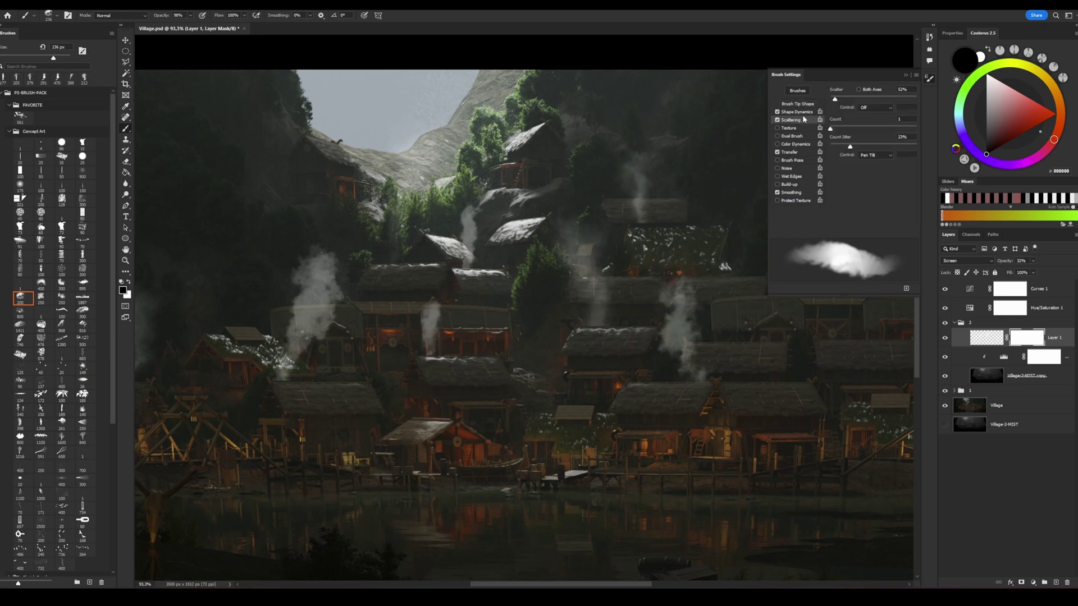
{"action": "left_click", "coordinate": [906, 75]}
{"action": "right_click_drag", "start_coordinate": [356, 273], "coordinate": [301, 181], "text": "alt"}
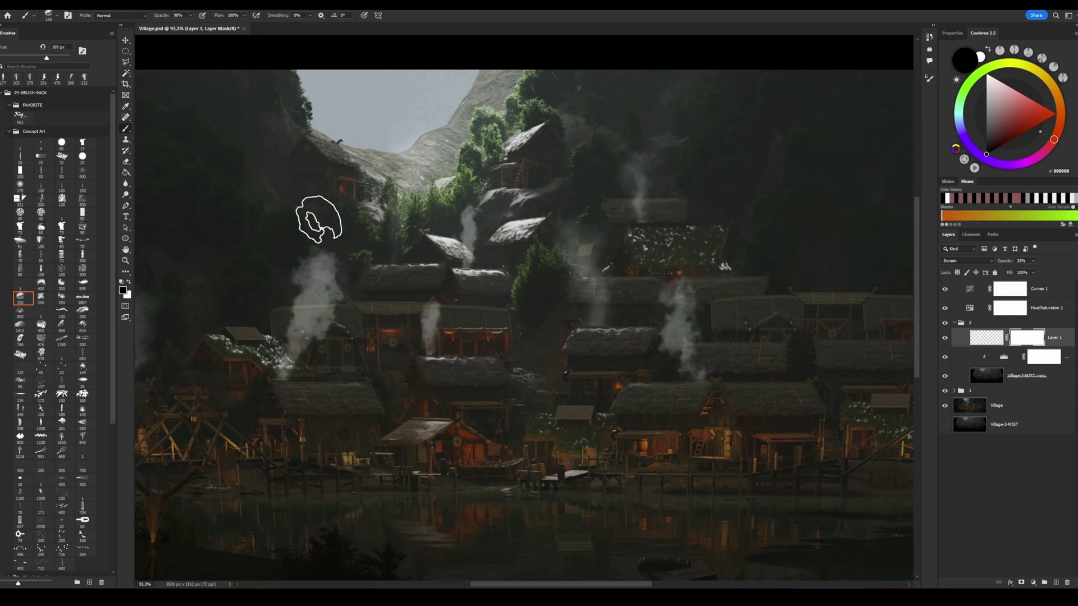
{"action": "left_click_drag", "start_coordinate": [190, 15], "coordinate": [173, 28]}
{"action": "mouse_move", "coordinate": [325, 228]}
{"action": "left_mouse_down"}
{"action": "mouse_move", "coordinate": [309, 248]}
{"action": "mouse_move", "coordinate": [305, 350]}
{"action": "left_mouse_up"}
{"action": "key", "text": "x"}
Step: Raise the smoke layer's opacity and soften the plume above the central red-lit hut on the layer mask with black
{"action": "left_click_drag", "start_coordinate": [1032, 262], "coordinate": [1062, 270]}
{"action": "key", "text": "ctrl+backslash"}
{"action": "key", "text": "x"}
{"action": "mouse_move", "coordinate": [365, 281]}
{"action": "left_mouse_down"}
{"action": "mouse_move", "coordinate": [333, 318]}
{"action": "mouse_move", "coordinate": [350, 304]}
{"action": "mouse_move", "coordinate": [331, 267]}
{"action": "mouse_move", "coordinate": [249, 290]}
{"action": "mouse_move", "coordinate": [291, 301]}
{"action": "mouse_move", "coordinate": [250, 422]}
{"action": "mouse_move", "coordinate": [360, 300]}
{"action": "mouse_move", "coordinate": [311, 268]}
{"action": "mouse_move", "coordinate": [259, 313]}
{"action": "mouse_move", "coordinate": [328, 278]}
{"action": "mouse_move", "coordinate": [452, 376]}
{"action": "left_mouse_up"}
{"action": "right_click_drag", "start_coordinate": [475, 388], "coordinate": [449, 388], "text": "alt"}
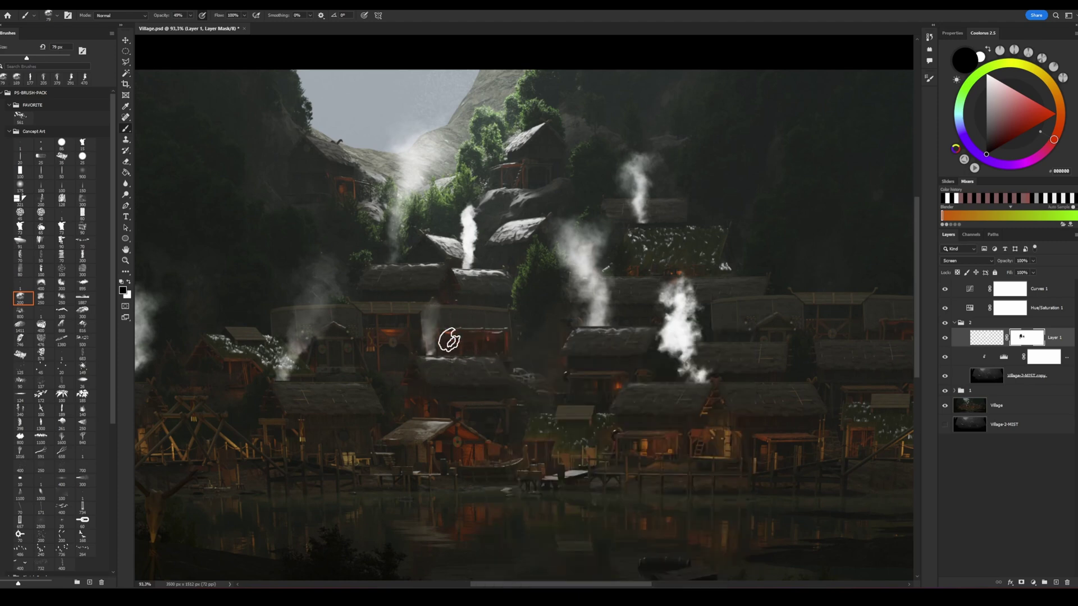
Step: Fade the remaining bright plumes in the middle and right of the village on the smoke layer's mask
{"action": "mouse_move", "coordinate": [467, 213]}
{"action": "left_mouse_down"}
{"action": "mouse_move", "coordinate": [460, 247]}
{"action": "mouse_move", "coordinate": [476, 208]}
{"action": "mouse_move", "coordinate": [477, 250]}
{"action": "mouse_move", "coordinate": [488, 236]}
{"action": "mouse_move", "coordinate": [469, 247]}
{"action": "left_mouse_up"}
{"action": "right_click_drag", "start_coordinate": [533, 234], "coordinate": [590, 224], "text": "alt"}
{"action": "mouse_move", "coordinate": [621, 356]}
{"action": "left_mouse_down"}
{"action": "mouse_move", "coordinate": [698, 308]}
{"action": "mouse_move", "coordinate": [637, 161]}
{"action": "mouse_move", "coordinate": [691, 301]}
{"action": "mouse_move", "coordinate": [705, 378]}
{"action": "mouse_move", "coordinate": [705, 316]}
{"action": "mouse_move", "coordinate": [689, 316]}
{"action": "left_mouse_up"}
{"action": "key", "text": "z"}
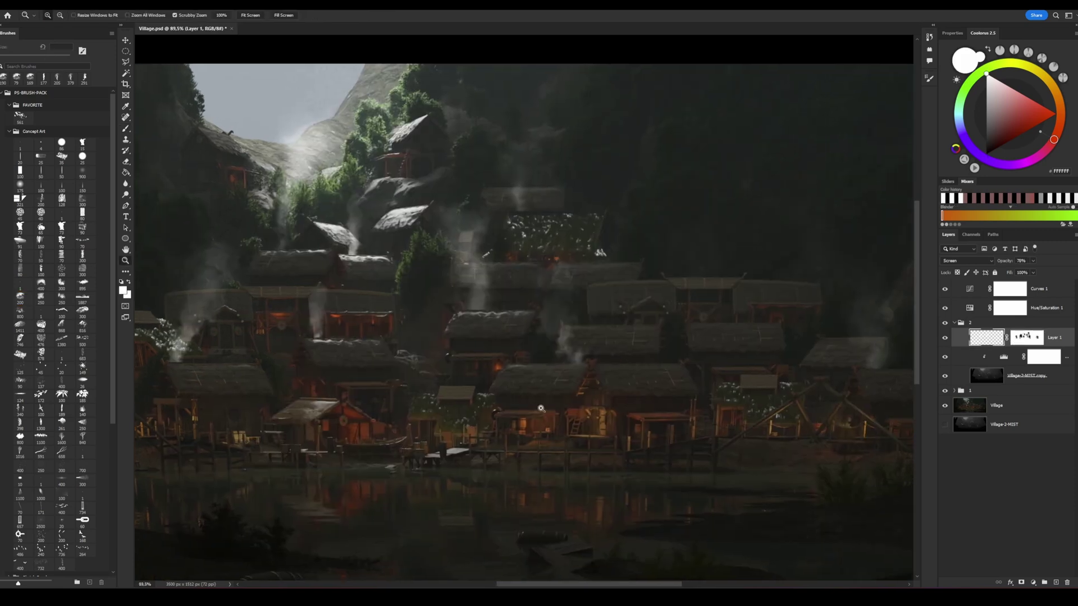
Step: Add a new layer in Screen mode and paint a sampled light orange glow into the open waterfront hut
{"action": "key", "text": "ctrl+shift+alt+n"}
{"action": "key", "text": "x"}
{"action": "mouse_move", "coordinate": [495, 365]}
{"action": "left_mouse_down"}
{"action": "mouse_move", "coordinate": [500, 421]}
{"action": "mouse_move", "coordinate": [561, 422]}
{"action": "left_mouse_up"}
{"action": "key", "text": "b"}
{"action": "left_click", "coordinate": [966, 261]}
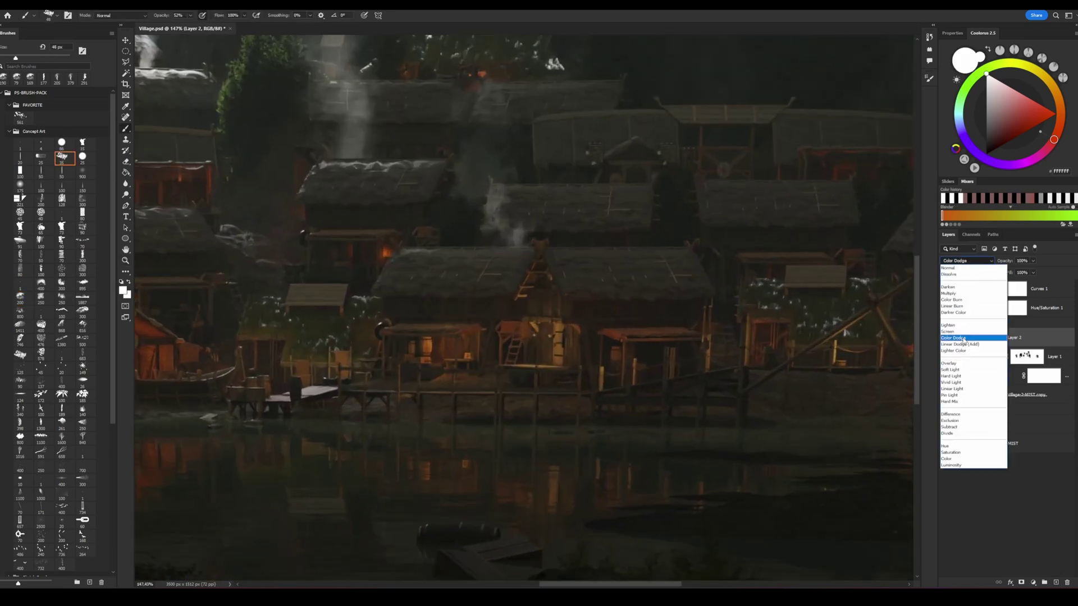
{"action": "left_click", "coordinate": [961, 339]}
{"action": "left_click", "coordinate": [449, 351], "text": "alt"}
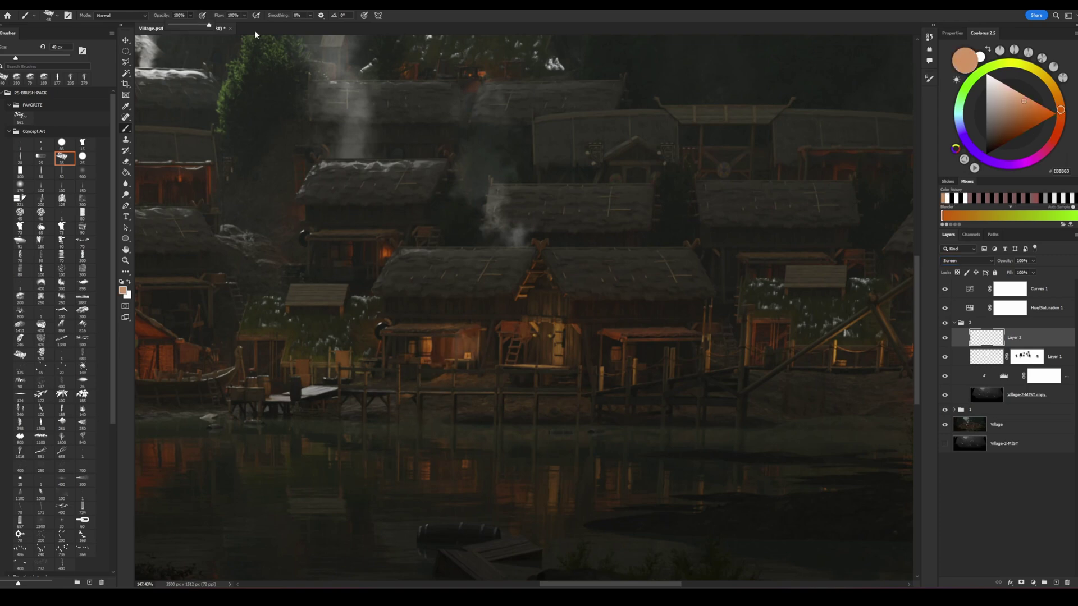
{"action": "left_click_drag", "start_coordinate": [439, 337], "coordinate": [469, 367]}
Step: Change the glow layer's blend mode to Color Dodge and rework the orange light inside the waterfront hut
{"action": "left_click", "coordinate": [966, 260]}
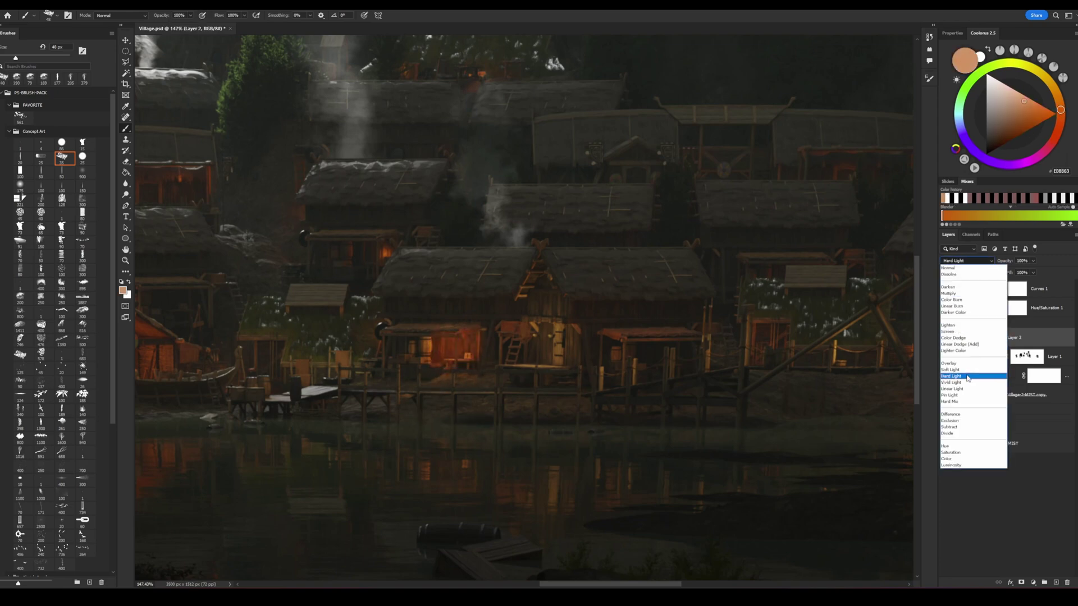
{"action": "left_click", "coordinate": [961, 347]}
{"action": "key", "text": "Delete"}
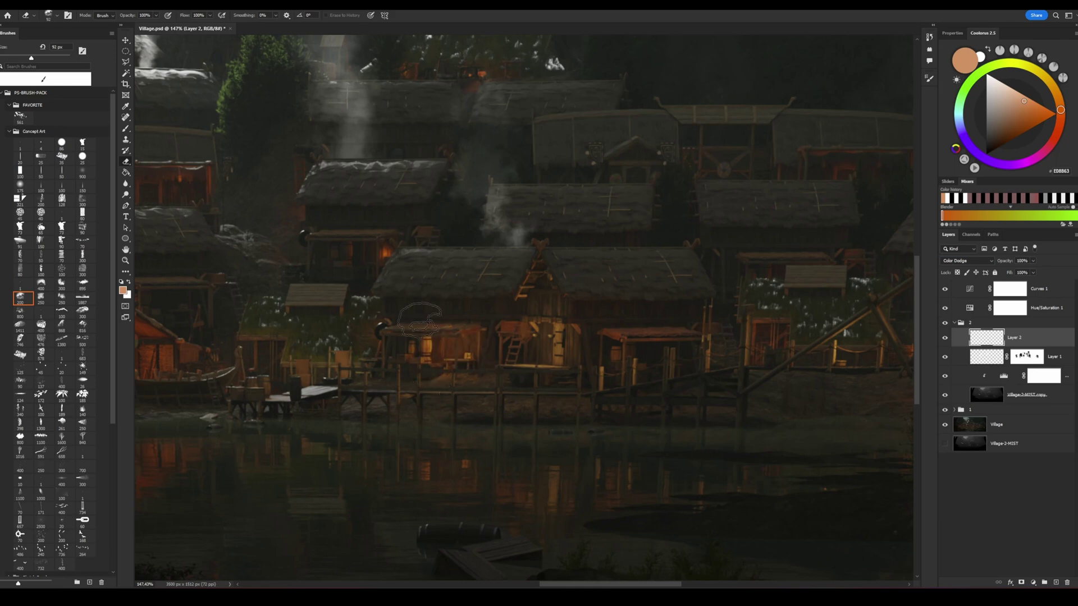
{"action": "left_click_drag", "start_coordinate": [446, 344], "coordinate": [435, 359]}
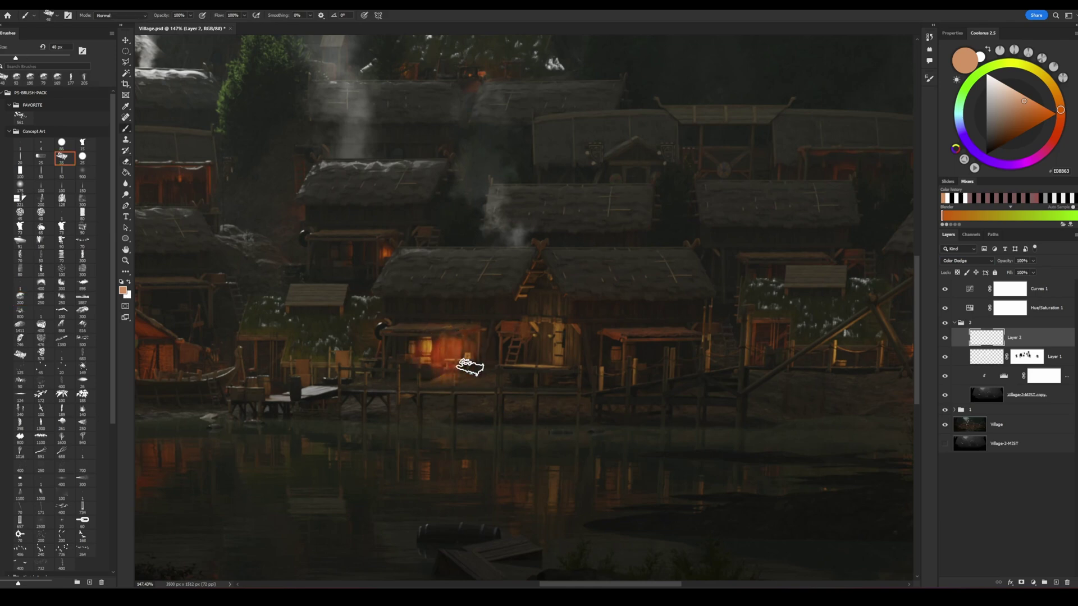
Step: Lower the glow layer's opacity to 55% and paint warm light around the doorway with the ladder beside it
{"action": "left_click_drag", "start_coordinate": [1025, 273], "coordinate": [1015, 273]}
{"action": "key", "text": "z"}
{"action": "mouse_move", "coordinate": [524, 356]}
{"action": "left_mouse_down"}
{"action": "mouse_move", "coordinate": [574, 374]}
{"action": "mouse_move", "coordinate": [561, 355]}
{"action": "left_mouse_up"}
{"action": "key", "text": "b"}
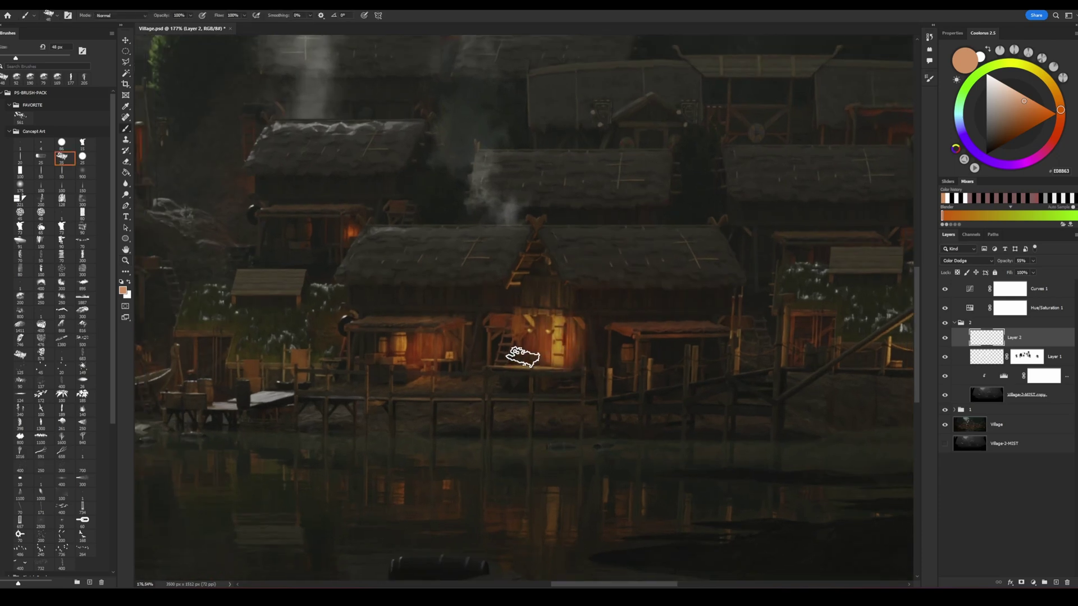
{"action": "key", "text": "e"}
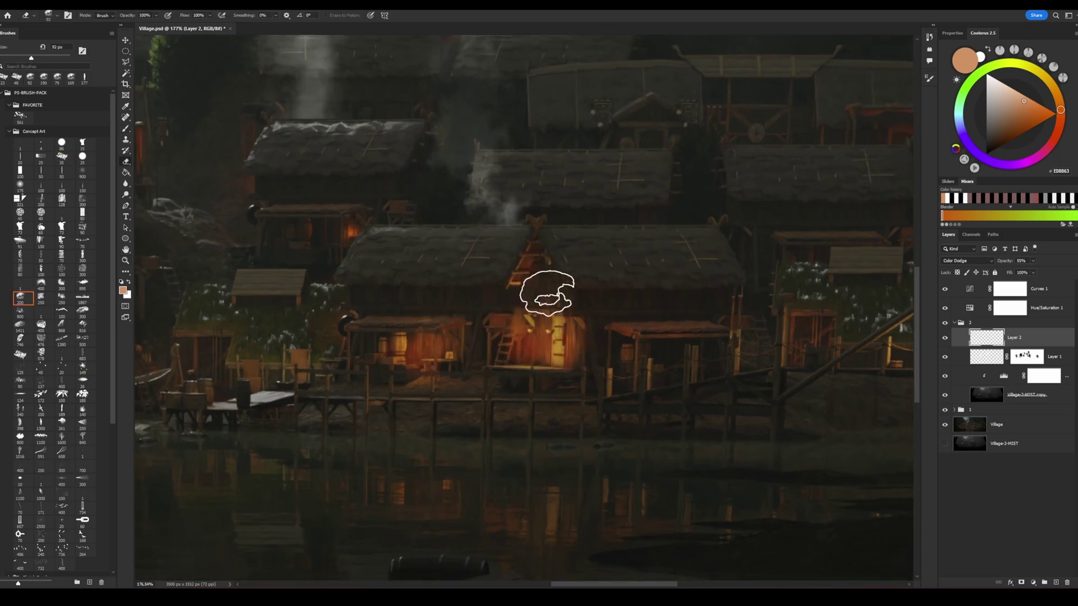
Step: Paint smaller warm glows on the neighbouring awning, the small hut behind the roof and the lights beside the dock
{"action": "key", "text": "b"}
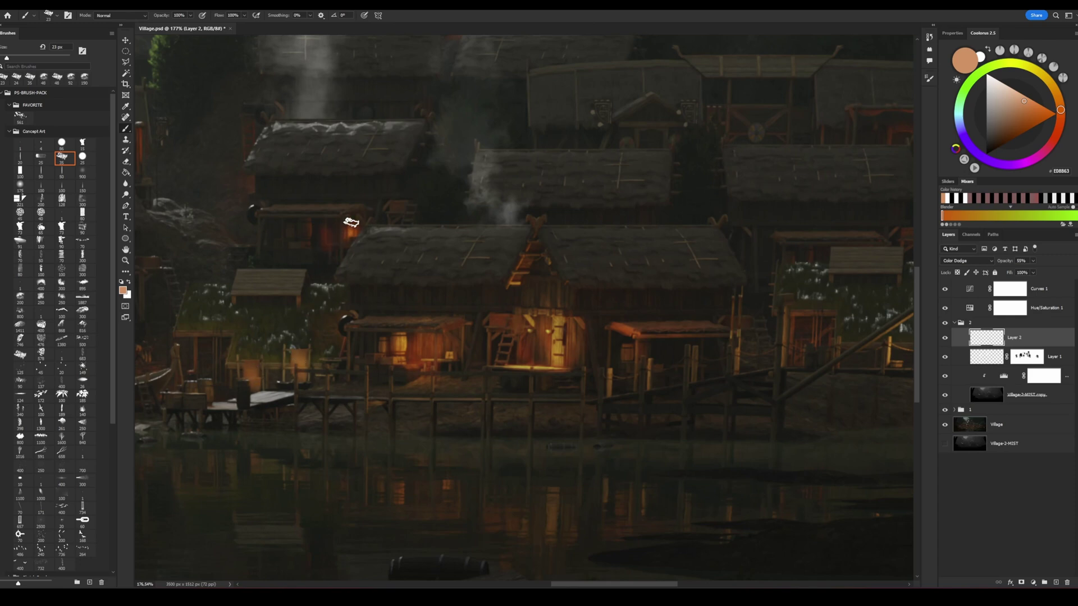
{"action": "left_click_drag", "start_coordinate": [316, 259], "coordinate": [386, 288]}
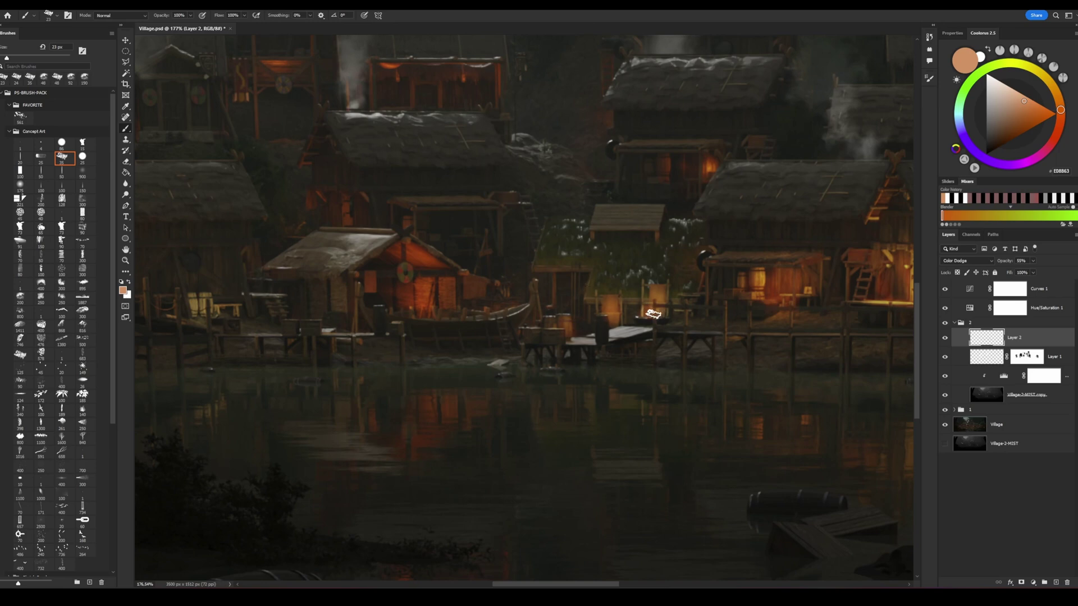
{"action": "scroll", "coordinate": [652, 361], "scroll_direction": "up", "scroll_amount": 3, "text": "alt"}
{"action": "key", "text": "bracketleft"}
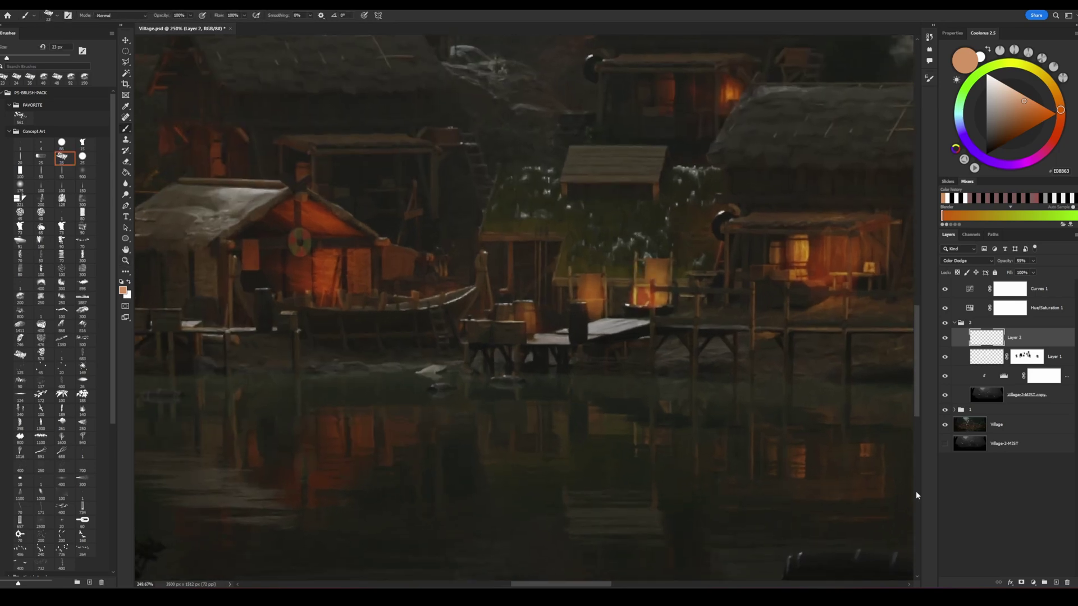
Step: On a new layer above the glow, paint a small flame beside the dock in sampled orange and a lighter peach tone
{"action": "key", "text": "ctrl+shift+alt+n"}
{"action": "key", "text": "bracketleft"}
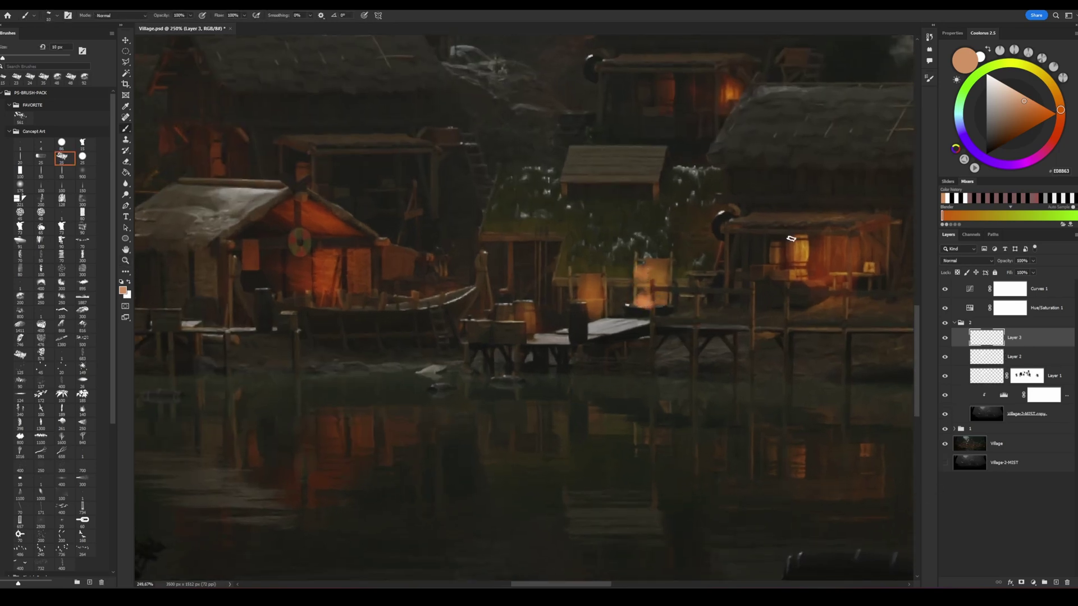
{"action": "left_click", "coordinate": [640, 303], "text": "alt"}
{"action": "left_click_drag", "start_coordinate": [1038, 111], "coordinate": [1018, 91]}
{"action": "key", "text": "alt+bracketleft"}
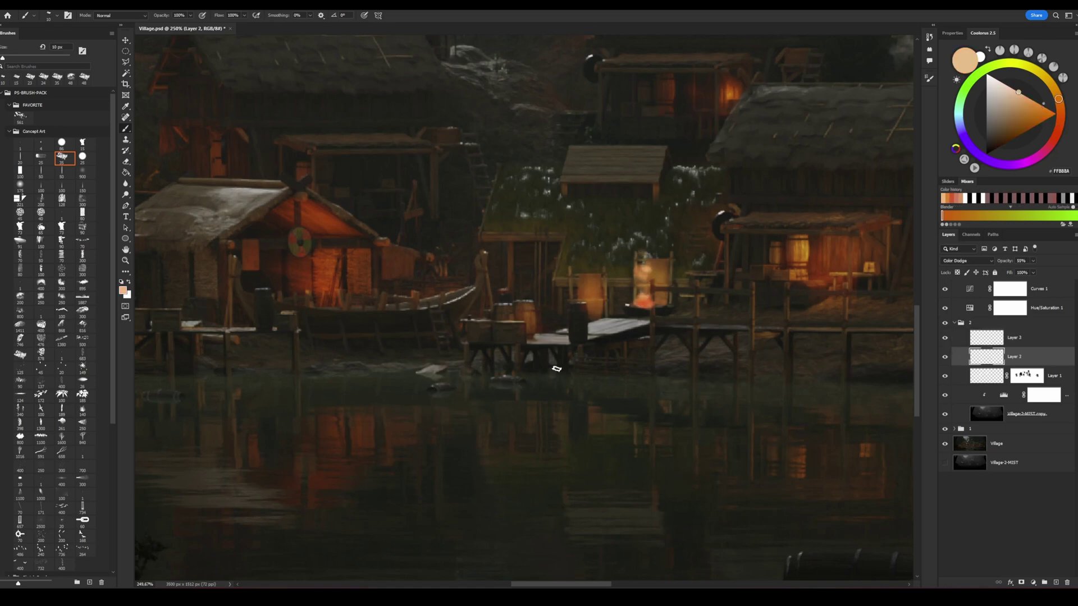
{"action": "left_click", "coordinate": [632, 283], "text": "alt"}
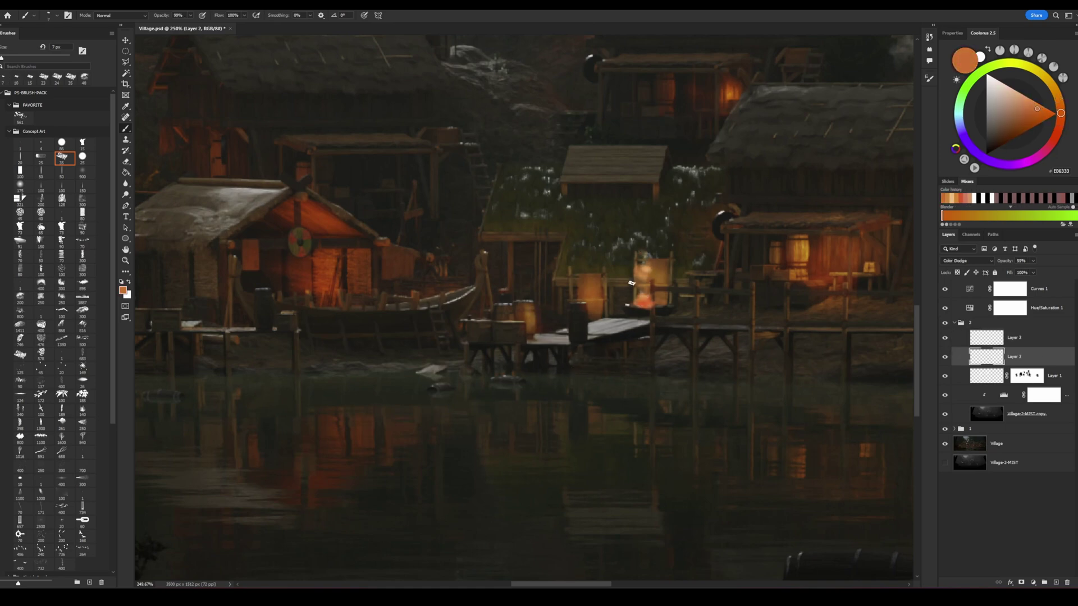
Step: Paint an orange campfire with a pale highlight on the shore below the timber frame, on the flame layer
{"action": "scroll", "coordinate": [505, 337], "scroll_direction": "left", "scroll_amount": 10}
{"action": "key", "text": "alt+bracketright"}
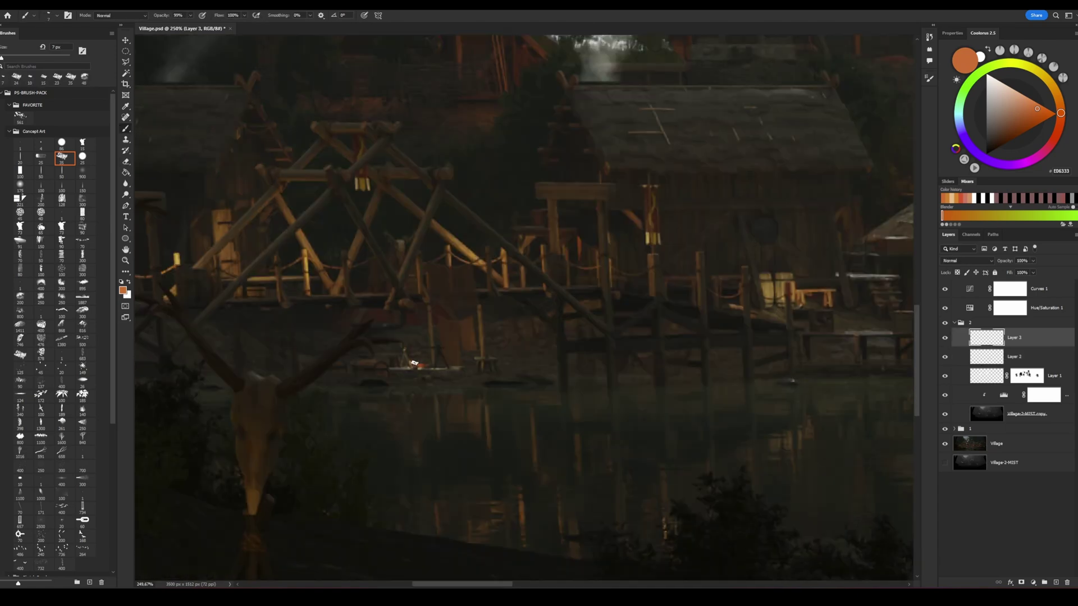
{"action": "left_click", "coordinate": [418, 360], "text": "alt"}
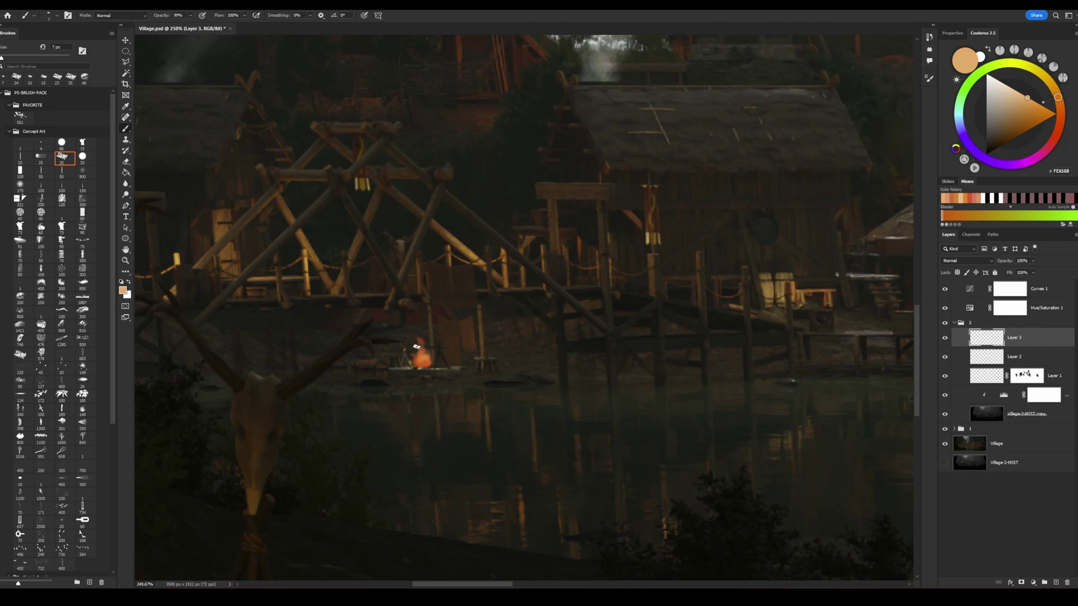
Step: Move the Color Dodge glow layer above the flame layer, brighten the campfire and add reddish light to the ground around it
{"action": "left_click", "coordinate": [1029, 359]}
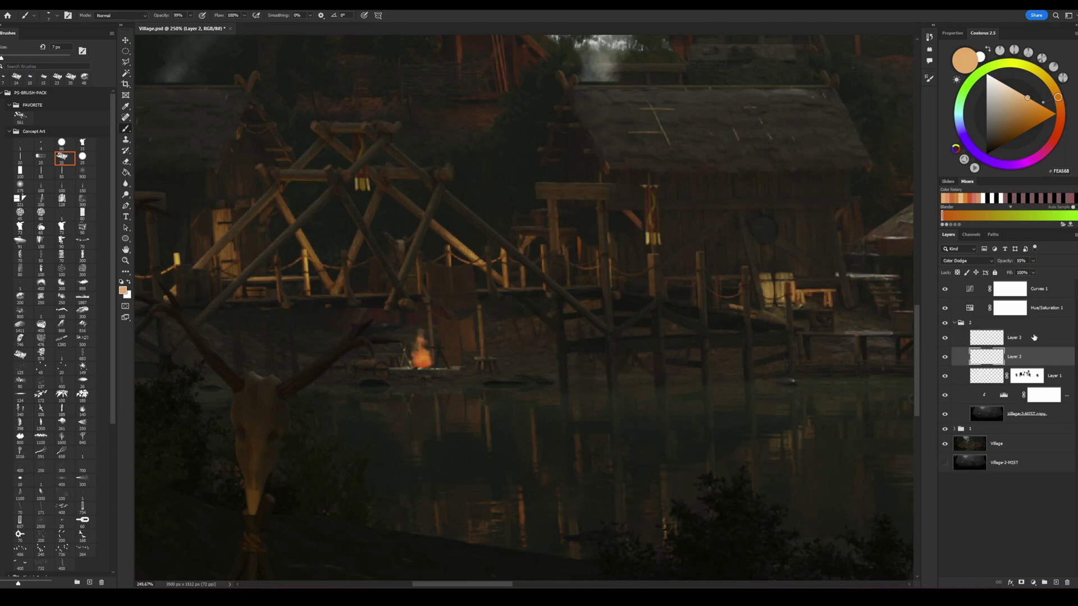
{"action": "left_click", "coordinate": [421, 359], "text": "alt"}
{"action": "key", "text": "alt+bracketright"}
{"action": "mouse_move", "coordinate": [453, 337]}
{"action": "left_mouse_down"}
{"action": "mouse_move", "coordinate": [488, 371]}
{"action": "mouse_move", "coordinate": [376, 388]}
{"action": "mouse_move", "coordinate": [496, 380]}
{"action": "left_mouse_up"}
{"action": "key", "text": "e"}
{"action": "mouse_move", "coordinate": [345, 378]}
{"action": "left_mouse_down"}
{"action": "mouse_move", "coordinate": [479, 378]}
{"action": "mouse_move", "coordinate": [578, 421]}
{"action": "mouse_move", "coordinate": [389, 373]}
{"action": "left_mouse_up"}
Step: Rotate the brush tip to -44° and paint orange glow along the timber frame's beams, nearby posts and hanging lantern
{"action": "key", "text": "b"}
{"action": "right_click", "coordinate": [368, 305]}
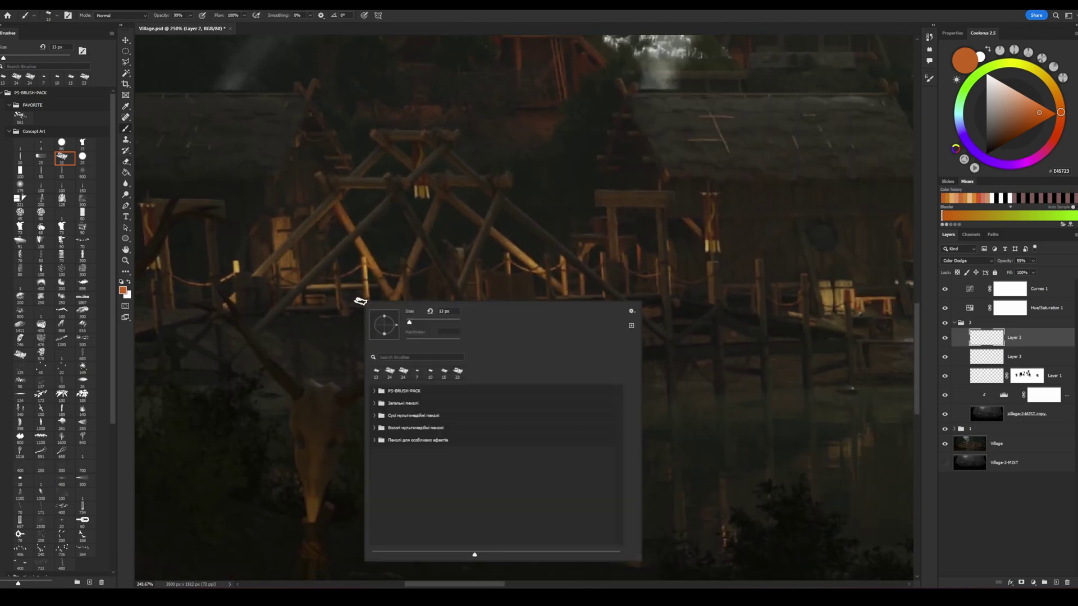
{"action": "key", "text": "Escape"}
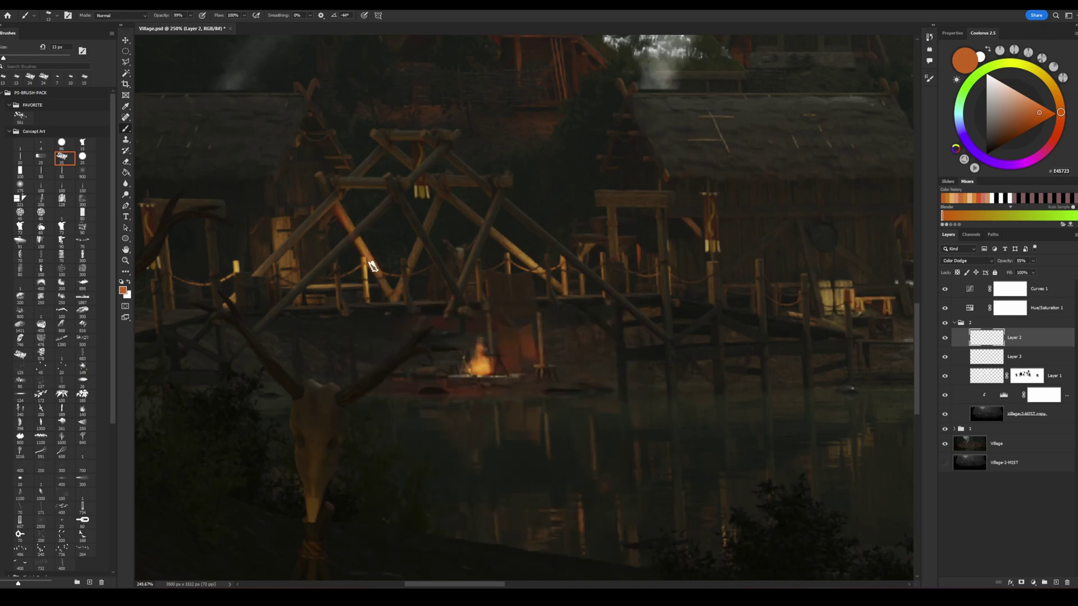
{"action": "left_click_drag", "start_coordinate": [607, 198], "coordinate": [646, 202]}
{"action": "key", "text": "e"}
{"action": "scroll", "coordinate": [508, 271], "scroll_direction": "left", "scroll_amount": 5}
{"action": "key", "text": "b"}
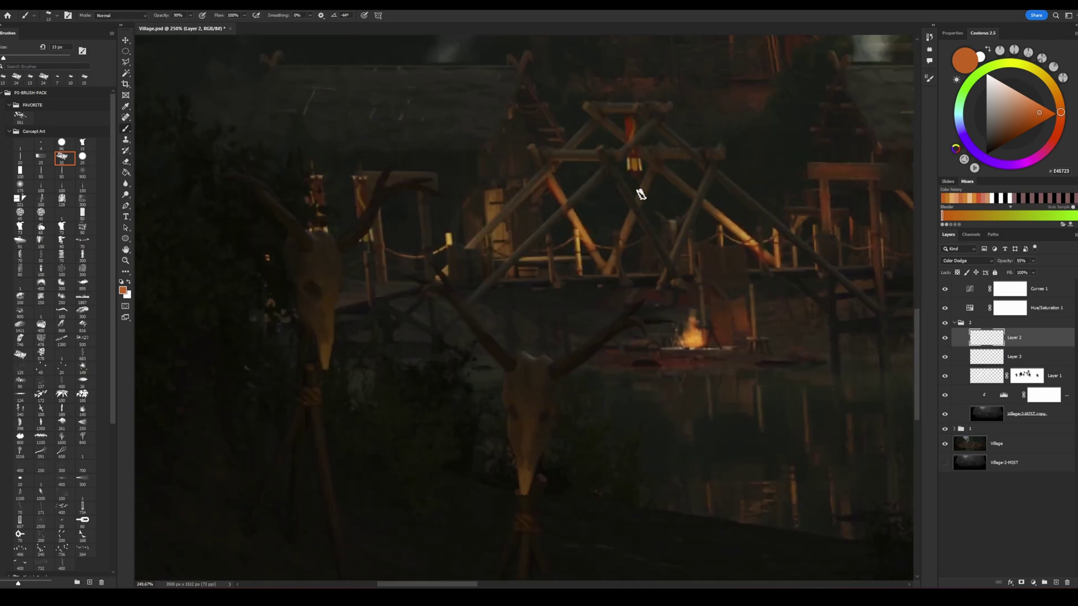
Step: Paint orange glow on the two hanging banners beside the timber frame, on the Color Dodge glow layer
{"action": "left_click_drag", "start_coordinate": [361, 185], "coordinate": [363, 216]}
{"action": "left_click_drag", "start_coordinate": [317, 185], "coordinate": [318, 212]}
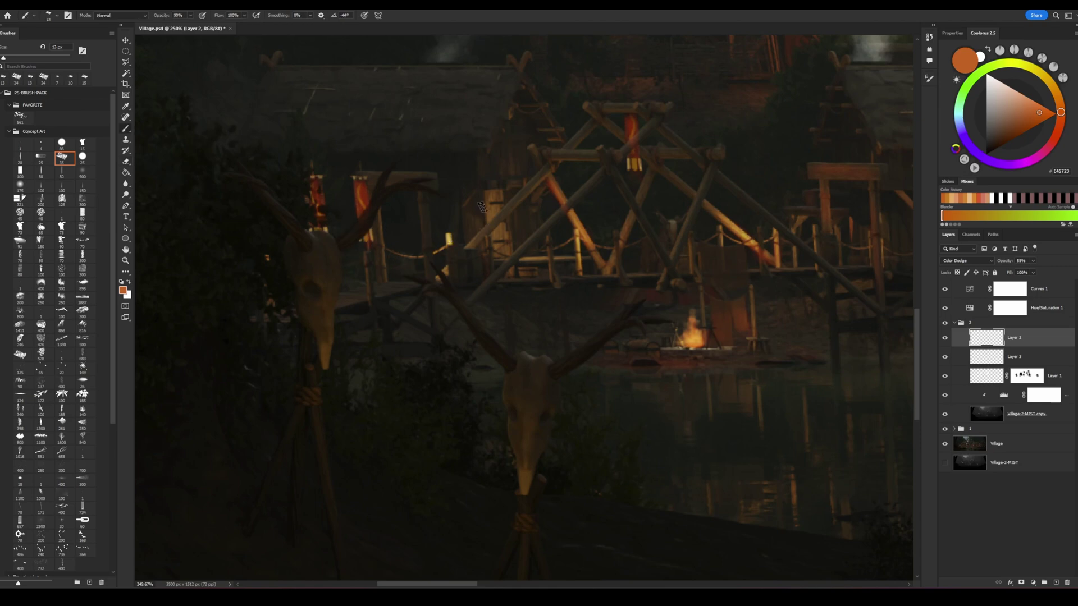
Step: On a new normal layer, sample dark brown thatch tones and retouch the lower edge of the central house's roof
{"action": "scroll", "coordinate": [573, 271], "scroll_direction": "right", "scroll_amount": 10}
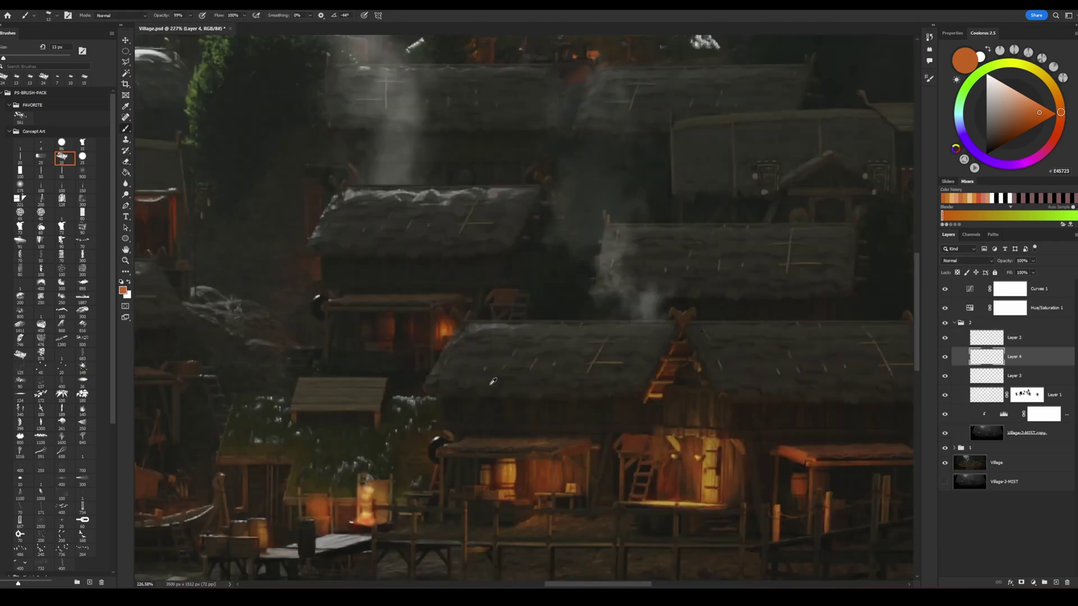
{"action": "left_click", "coordinate": [424, 460], "text": "alt"}
{"action": "left_click", "coordinate": [420, 362], "text": "alt"}
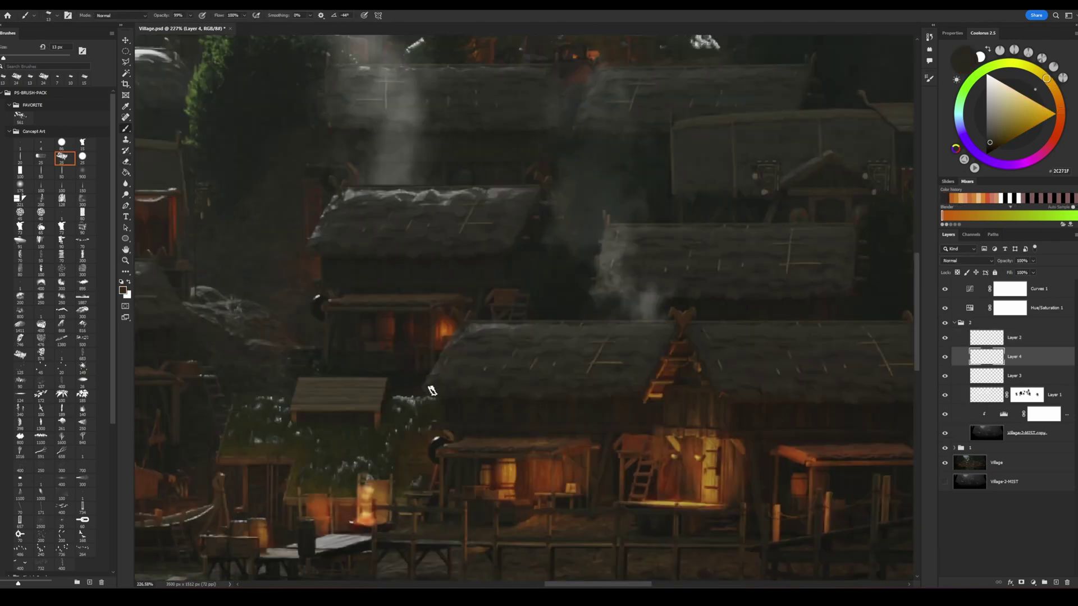
{"action": "left_click", "coordinate": [487, 388], "text": "alt"}
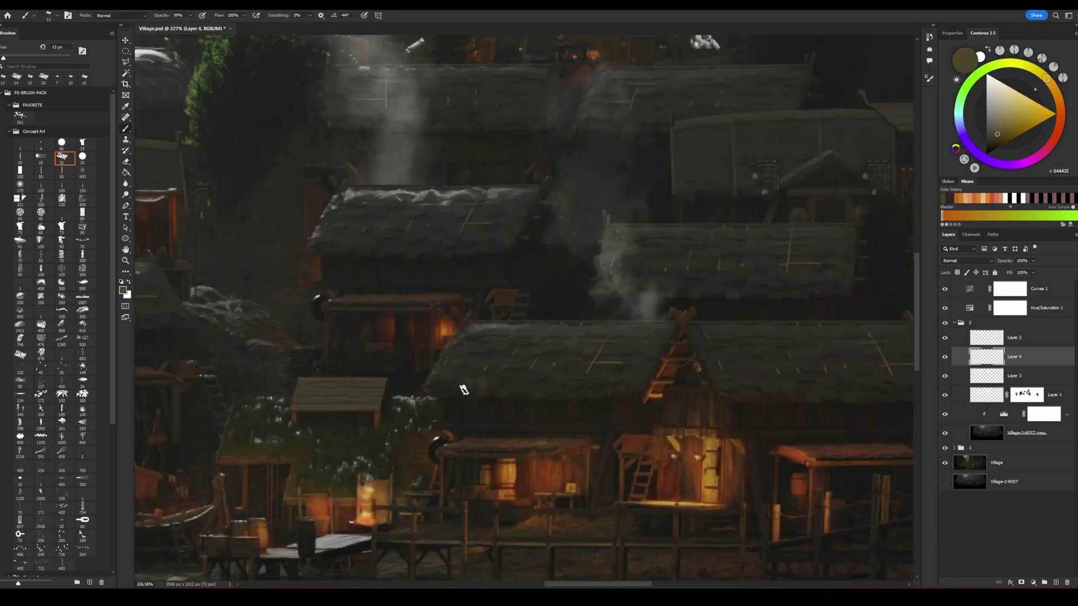
{"action": "left_click", "coordinate": [621, 350], "text": "alt"}
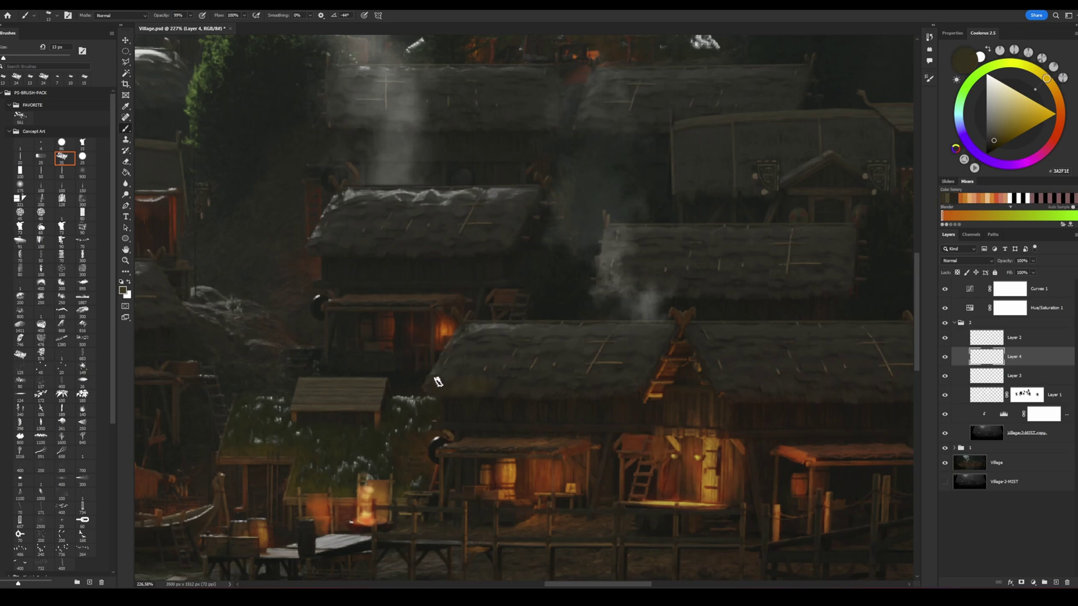
Step: Paint a thin reddish light along the eaves and gable of the central house's thatched roofs, using color BD4935
{"action": "left_click_drag", "start_coordinate": [801, 443], "coordinate": [626, 466]}
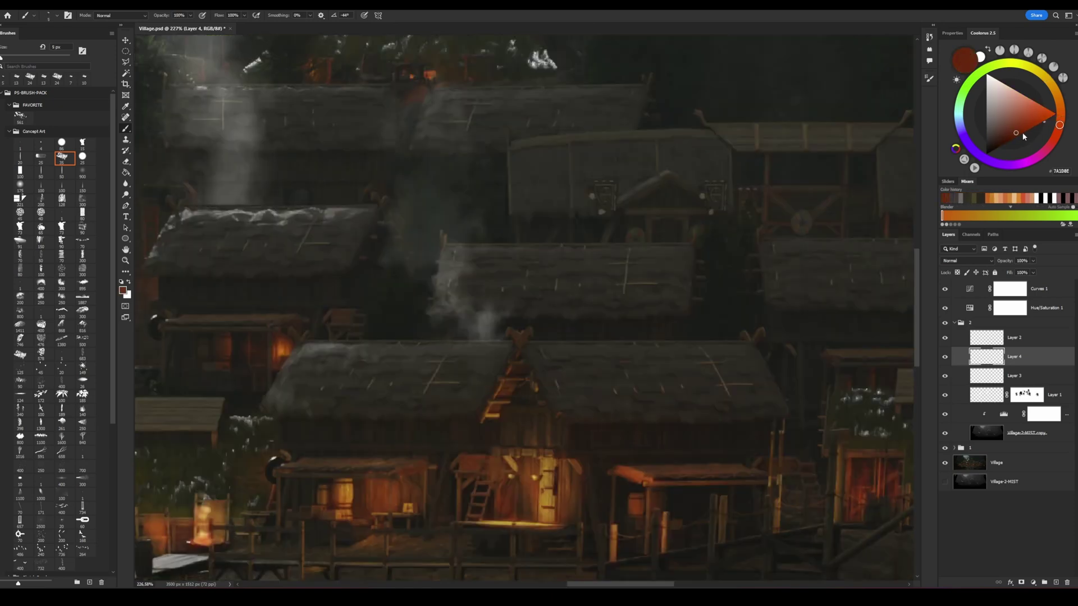
{"action": "left_click", "coordinate": [1023, 116]}
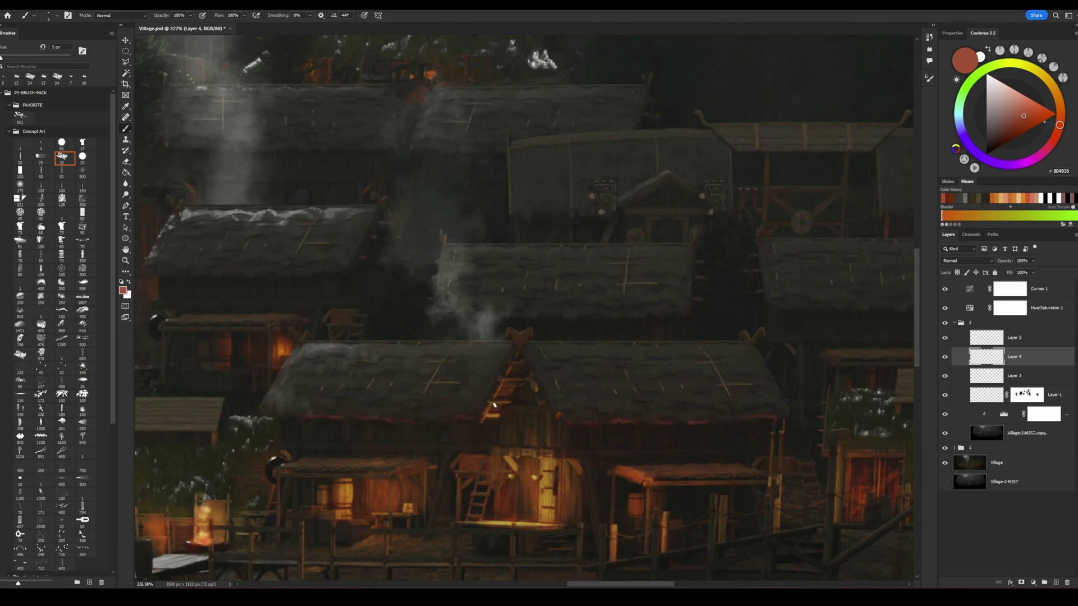
{"action": "left_click_drag", "start_coordinate": [509, 380], "coordinate": [366, 415]}
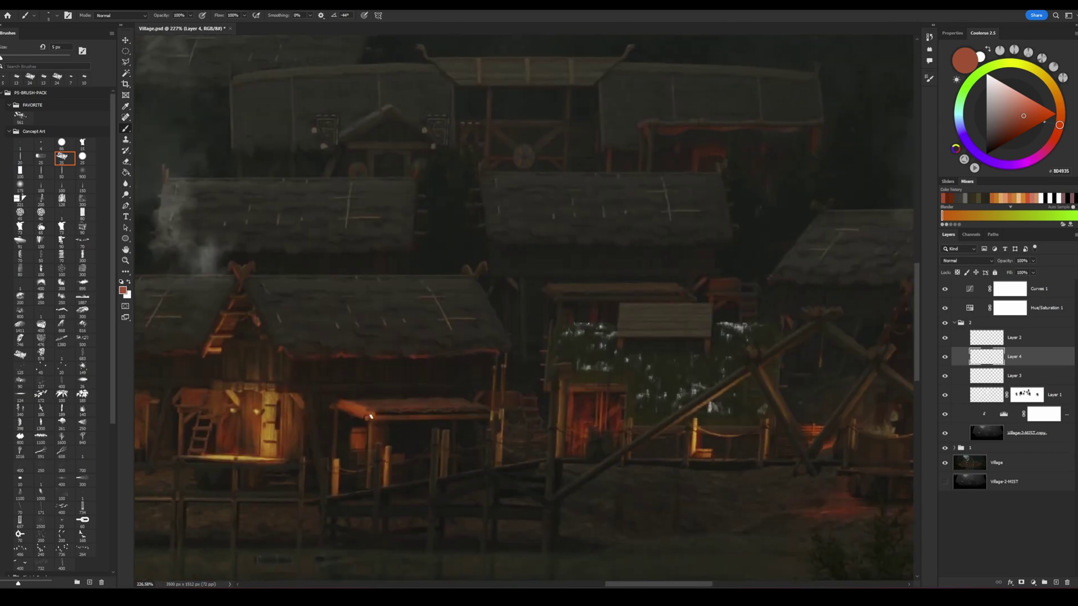
{"action": "left_click_drag", "start_coordinate": [630, 408], "coordinate": [294, 455]}
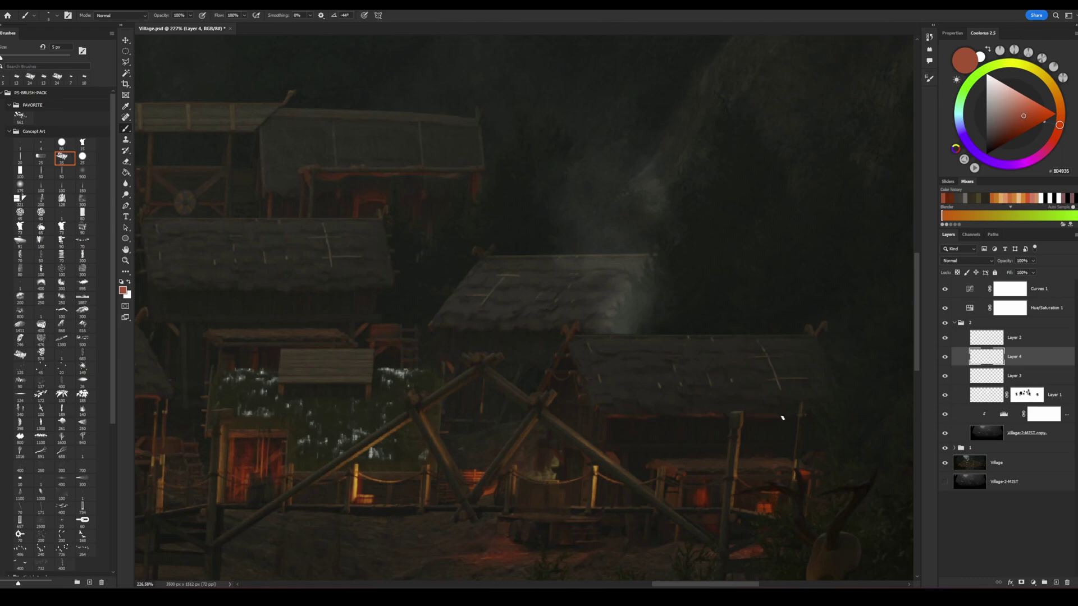
Step: Enlarge the brush to about 19 px and retouch the thatch of the far-right houses' roofs with sampled dark tones
{"action": "left_click", "coordinate": [612, 409], "text": "alt"}
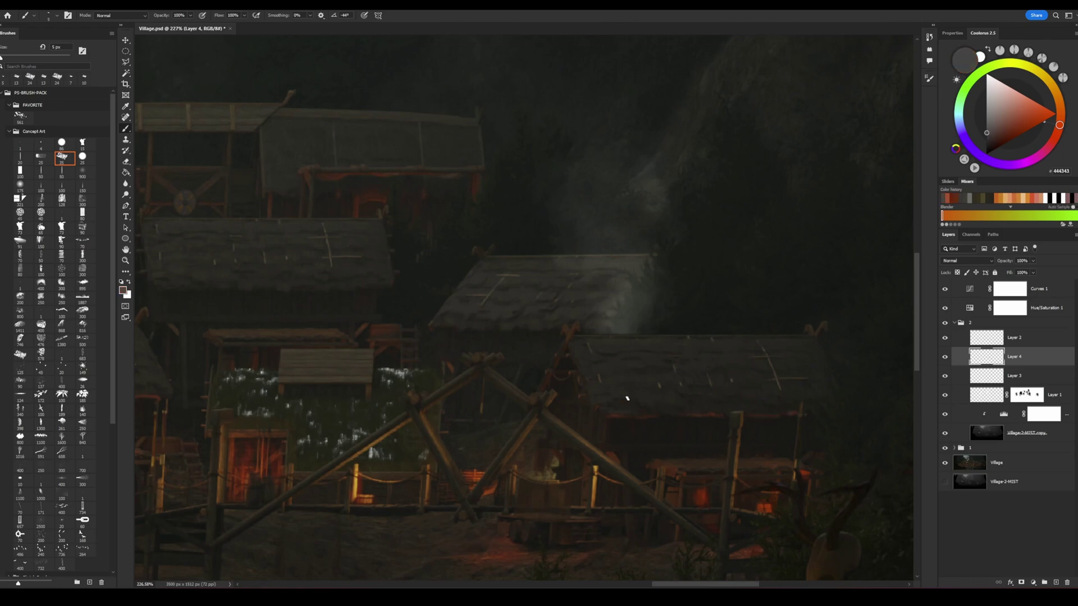
{"action": "mouse_move", "coordinate": [633, 407]}
{"action": "right_mouse_down", "text": "alt"}
{"action": "mouse_move", "coordinate": [601, 402]}
{"action": "mouse_move", "coordinate": [671, 401]}
{"action": "right_mouse_up", "text": "alt"}
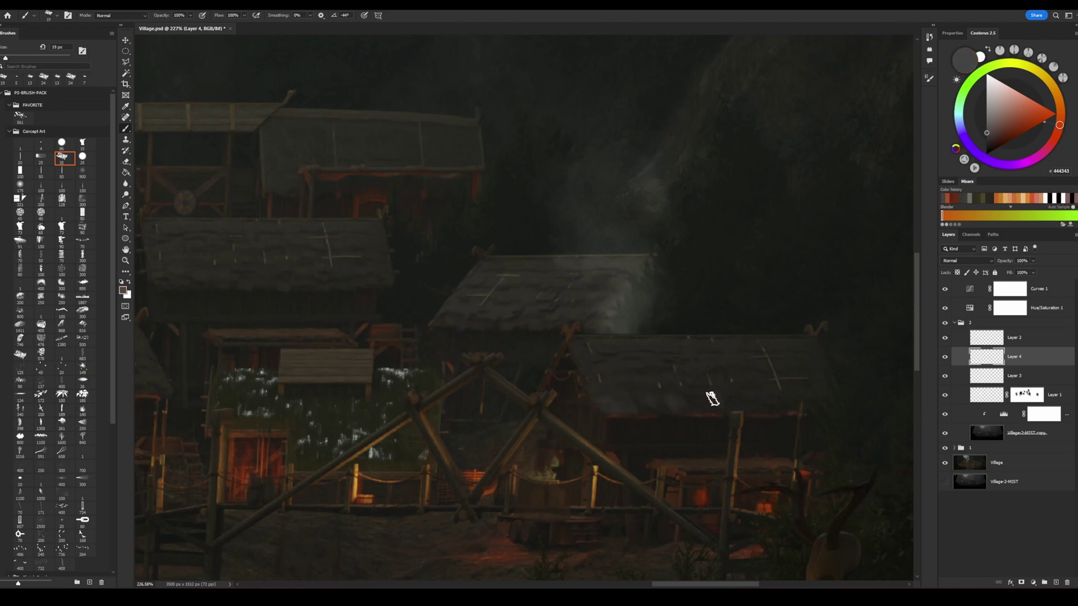
{"action": "left_click", "coordinate": [668, 399], "text": "alt"}
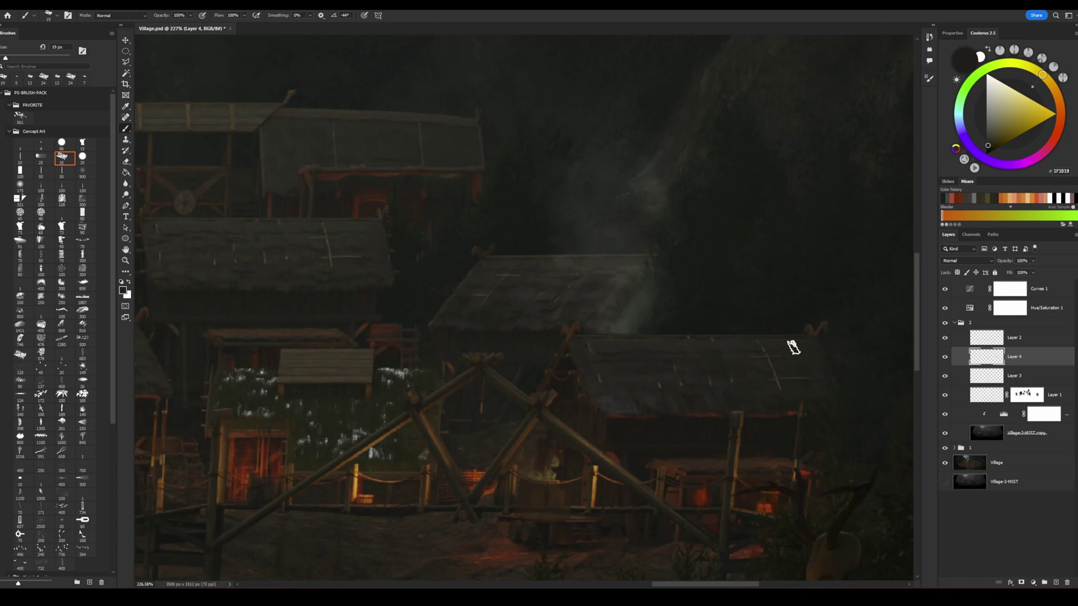
{"action": "left_click", "coordinate": [646, 386], "text": "alt"}
Step: Tint the small plank roofs above the grassy patches reddish brown with tones sampled from the surrounding buildings
{"action": "left_click_drag", "start_coordinate": [267, 422], "coordinate": [486, 425]}
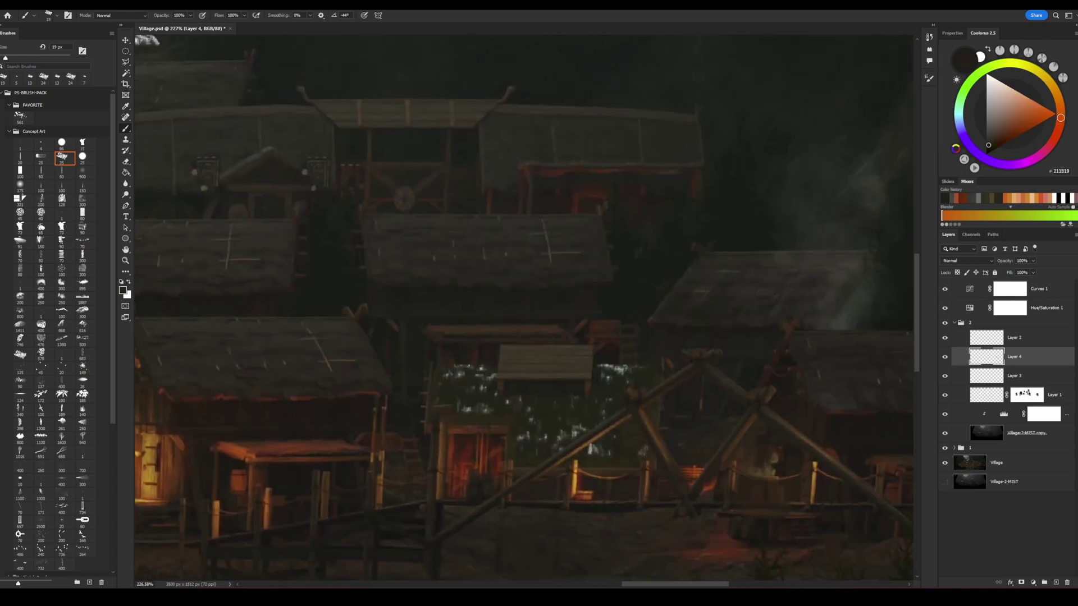
{"action": "left_click", "coordinate": [694, 470], "text": "alt"}
{"action": "mouse_move", "coordinate": [505, 368]}
{"action": "left_mouse_down"}
{"action": "mouse_move", "coordinate": [589, 354]}
{"action": "mouse_move", "coordinate": [511, 357]}
{"action": "left_mouse_up"}
{"action": "left_click", "coordinate": [493, 363], "text": "alt"}
{"action": "left_click", "coordinate": [750, 278], "text": "alt"}
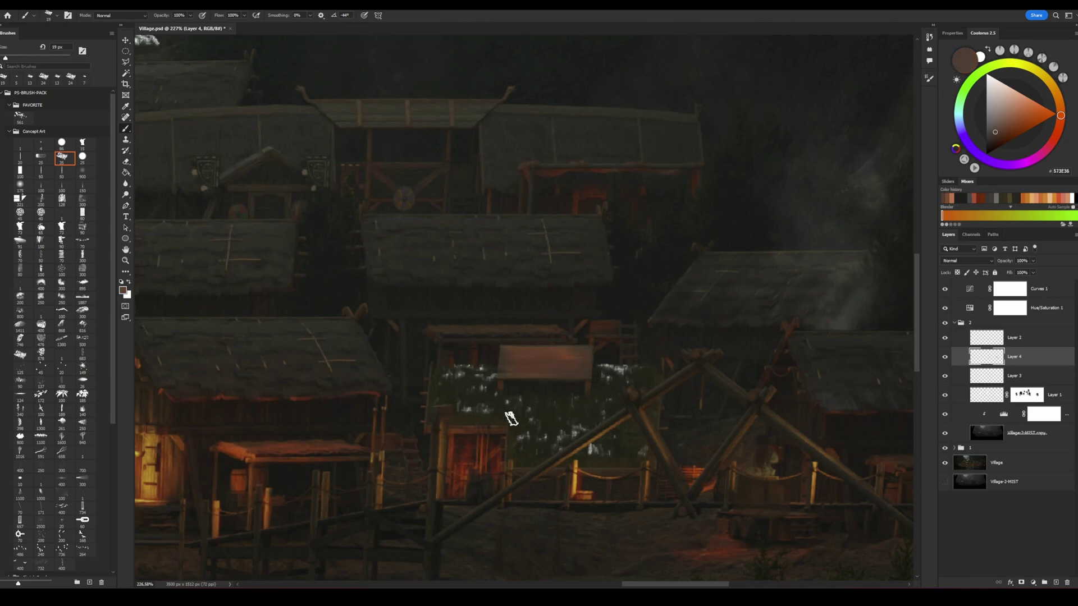
{"action": "left_click_drag", "start_coordinate": [516, 446], "coordinate": [519, 346]}
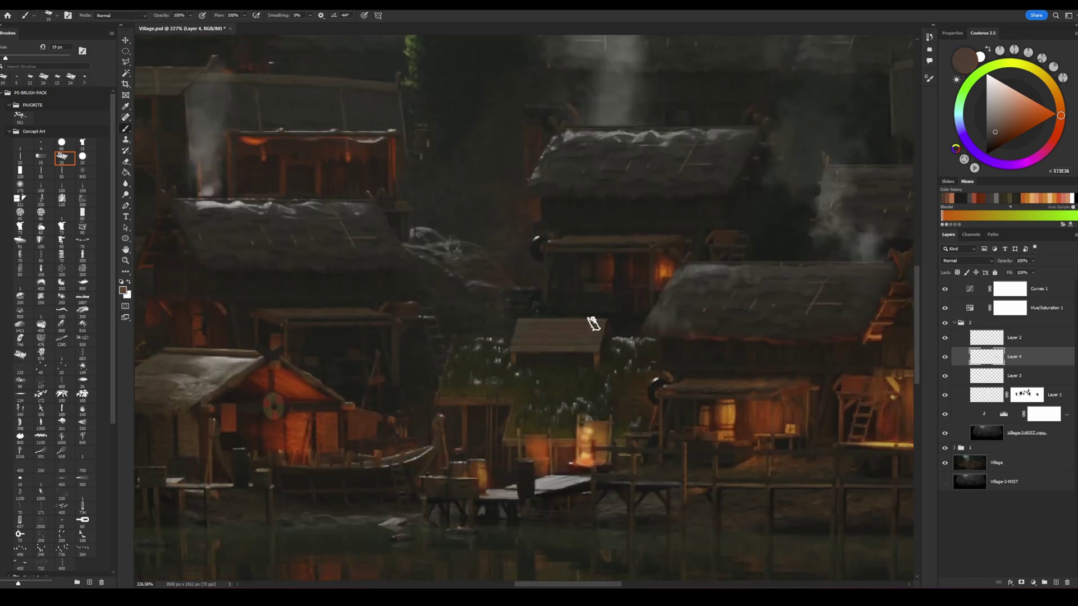
Step: Shrink the brush to a very fine tip and paint thin light-gray lines between the moored boat and the dock
{"action": "left_click", "coordinate": [573, 343], "text": "alt"}
{"action": "key", "text": "bracketleft"}
{"action": "key", "text": "bracketleft"}
{"action": "key", "text": "bracketleft"}
{"action": "key", "text": "bracketleft"}
{"action": "key", "text": "bracketleft"}
{"action": "key", "text": "bracketleft"}
{"action": "key", "text": "bracketleft"}
{"action": "key", "text": "bracketleft"}
{"action": "key", "text": "bracketleft"}
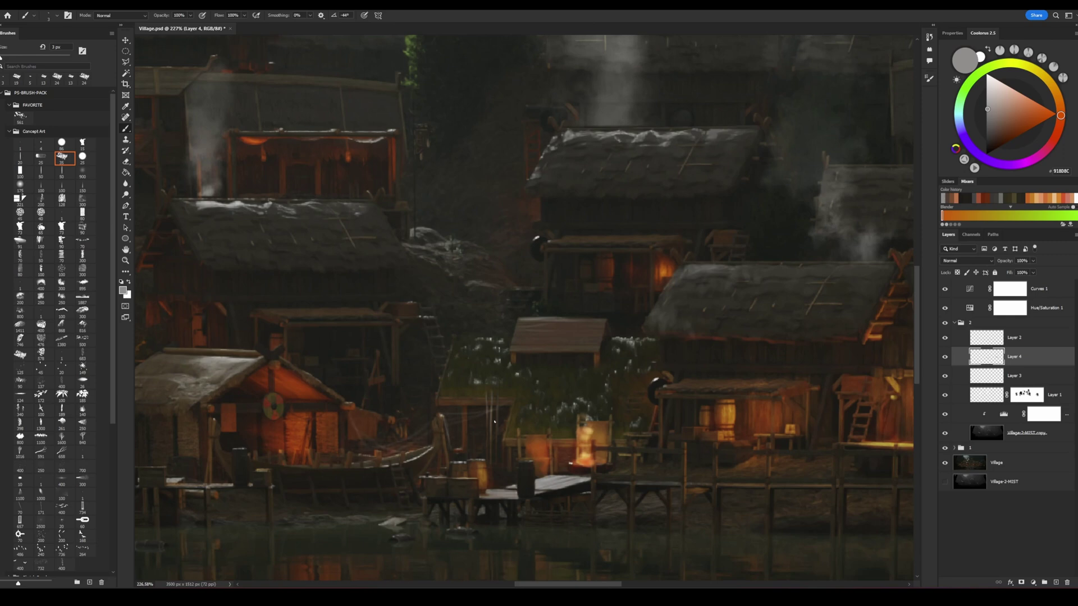
Step: Sample the gray of the boathouse roof and adjust the brush size to retouch its thatch
{"action": "scroll", "coordinate": [524, 456], "scroll_direction": "down", "scroll_amount": 5, "text": "alt"}
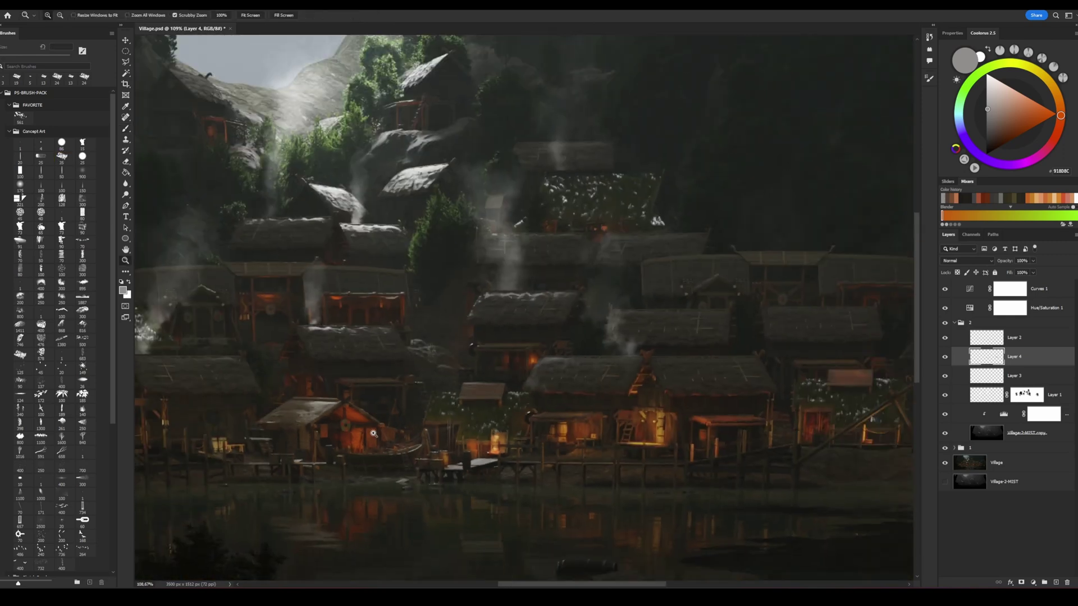
{"action": "scroll", "coordinate": [444, 298], "scroll_direction": "up", "scroll_amount": 4, "text": "alt"}
{"action": "left_click", "coordinate": [445, 296], "text": "alt"}
{"action": "key", "text": "bracketright"}
{"action": "key", "text": "bracketright"}
{"action": "key", "text": "bracketright"}
{"action": "key", "text": "bracketright"}
{"action": "key", "text": "bracketright"}
{"action": "key", "text": "bracketright"}
{"action": "key", "text": "bracketright"}
{"action": "key", "text": "bracketright"}
{"action": "key", "text": "bracketright"}
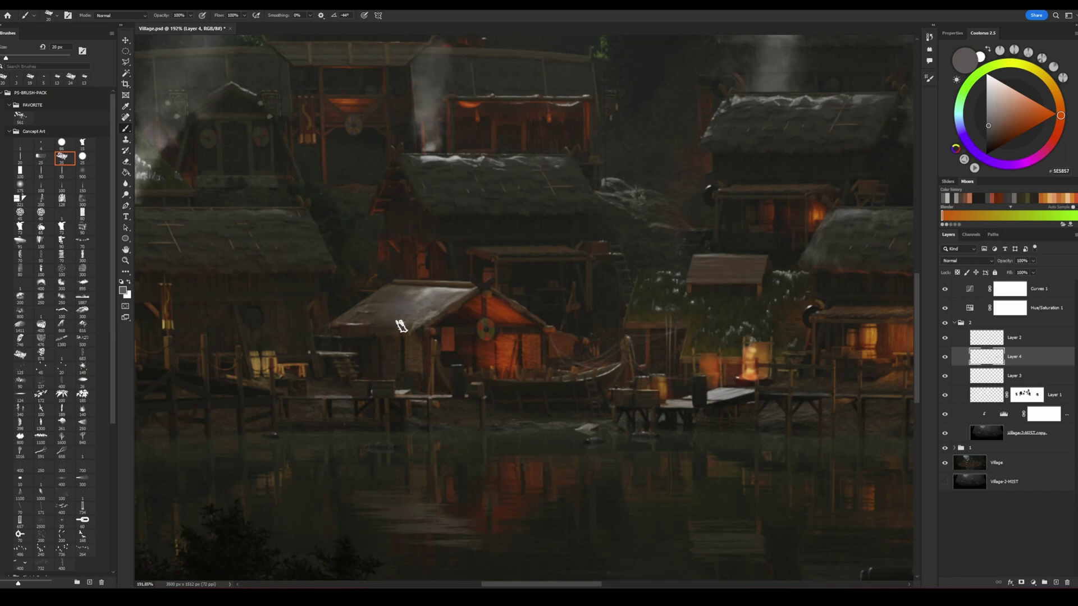
{"action": "key", "text": "bracketleft"}
{"action": "key", "text": "bracketleft"}
{"action": "key", "text": "bracketleft"}
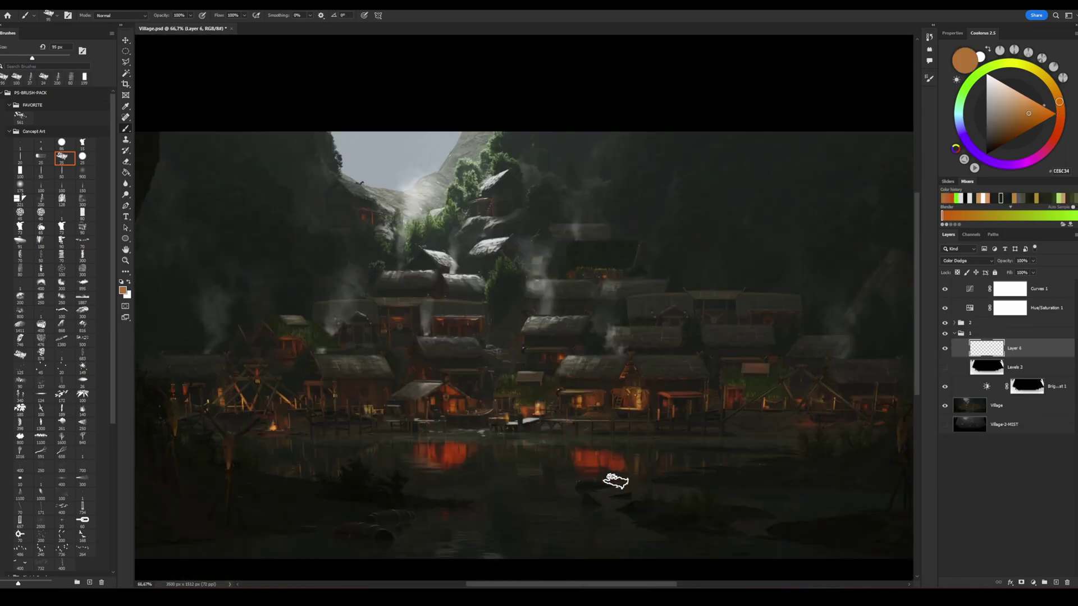
Step: Paint orange reflections of the village lights along the water from the left shore to the right, on the Color Dodge layer
{"action": "left_click_drag", "start_coordinate": [534, 449], "coordinate": [707, 435]}
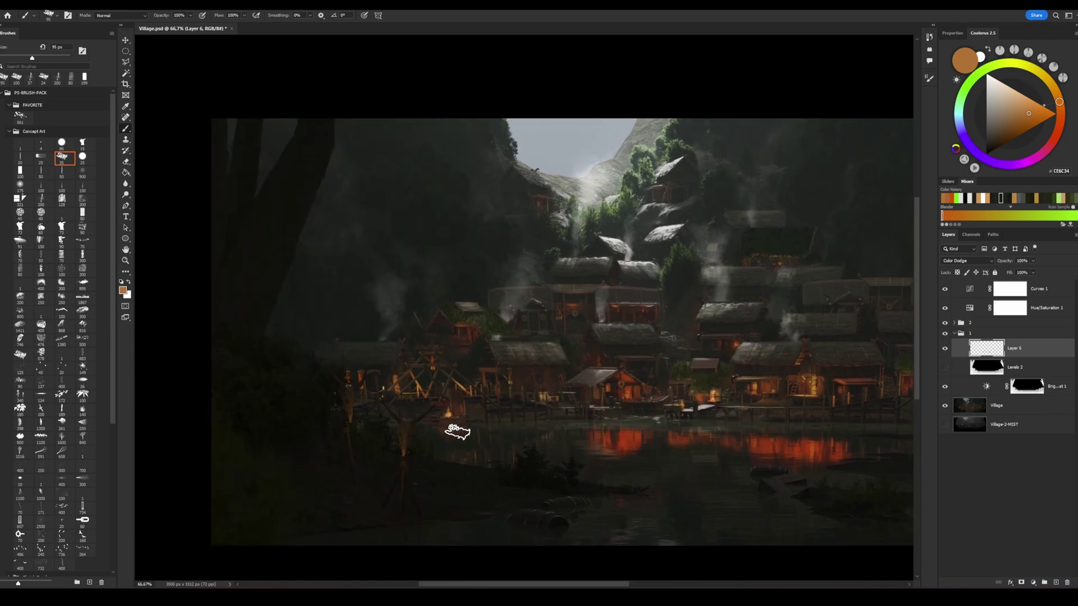
{"action": "left_click_drag", "start_coordinate": [633, 430], "coordinate": [403, 425]}
{"action": "scroll", "coordinate": [561, 424], "scroll_direction": "down", "scroll_amount": 1}
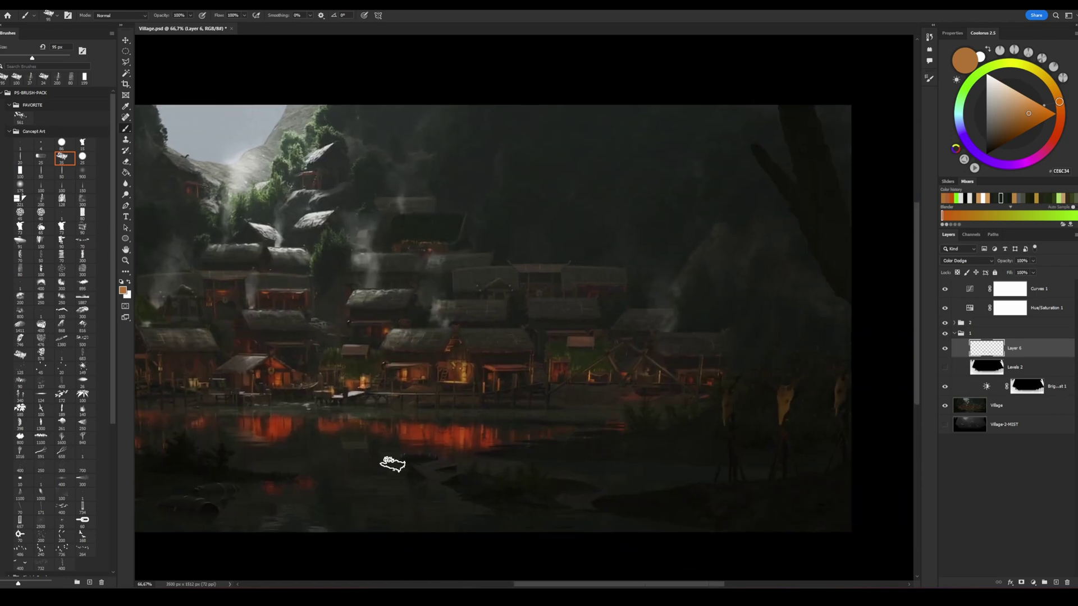
{"action": "scroll", "coordinate": [493, 432], "scroll_direction": "down", "scroll_amount": 3}
{"action": "scroll", "coordinate": [498, 436], "scroll_direction": "down", "scroll_amount": 1}
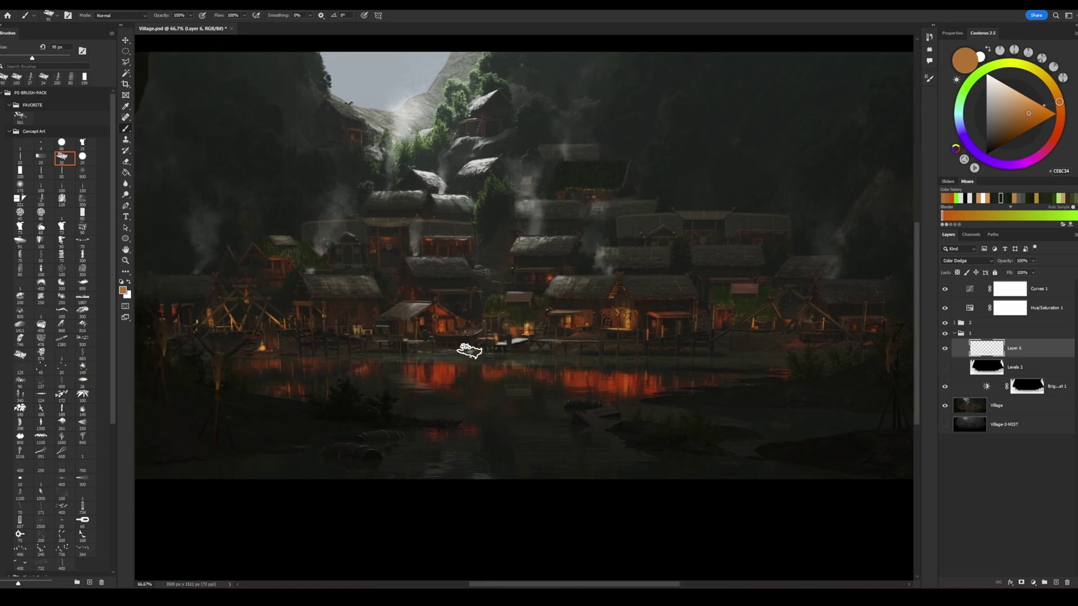
Step: Add a Color Dodge layer below the orange reflections for sampled gray water highlights, and lower the reflection layer's opacity
{"action": "left_click", "coordinate": [412, 392], "text": "alt"}
{"action": "key", "text": "ctrl+shift+alt+n"}
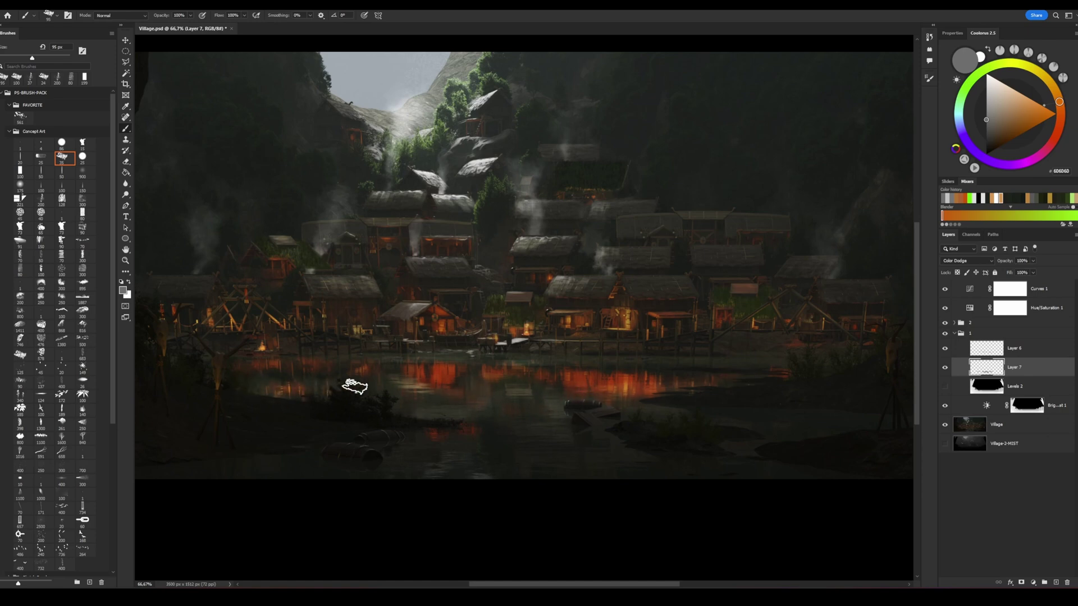
{"action": "left_click", "coordinate": [1033, 348]}
{"action": "mouse_move", "coordinate": [1033, 261]}
{"action": "left_mouse_down"}
{"action": "mouse_move", "coordinate": [1035, 273]}
{"action": "mouse_move", "coordinate": [1019, 273]}
{"action": "left_mouse_up"}
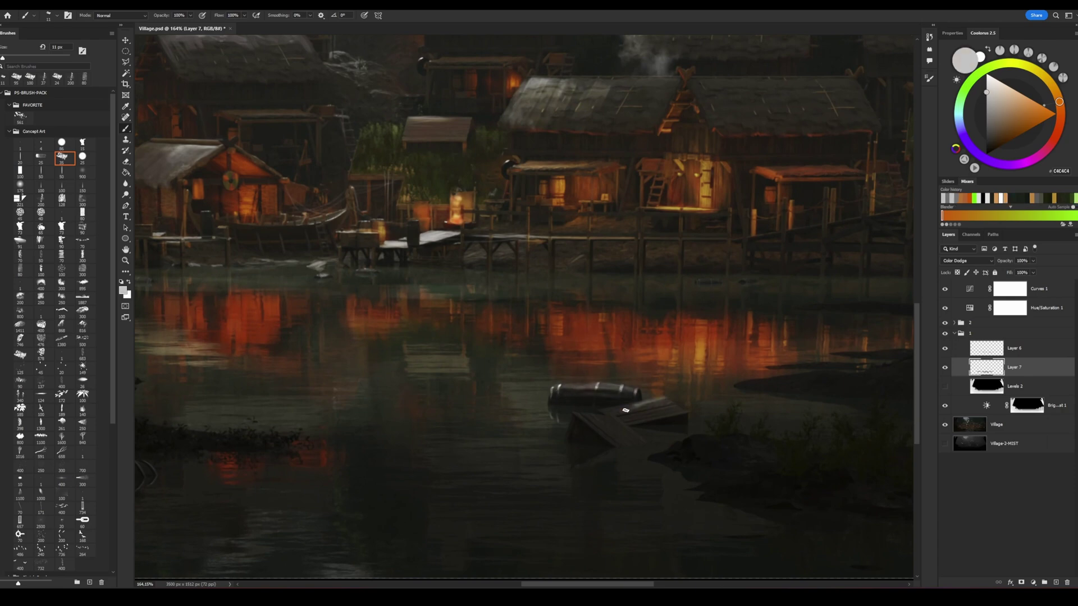
Step: Paint light-gray highlights on the floating barrel and broken planks, erasing the excess with a small brush
{"action": "key", "text": "e"}
{"action": "key", "text": "b"}
{"action": "key", "text": "e"}
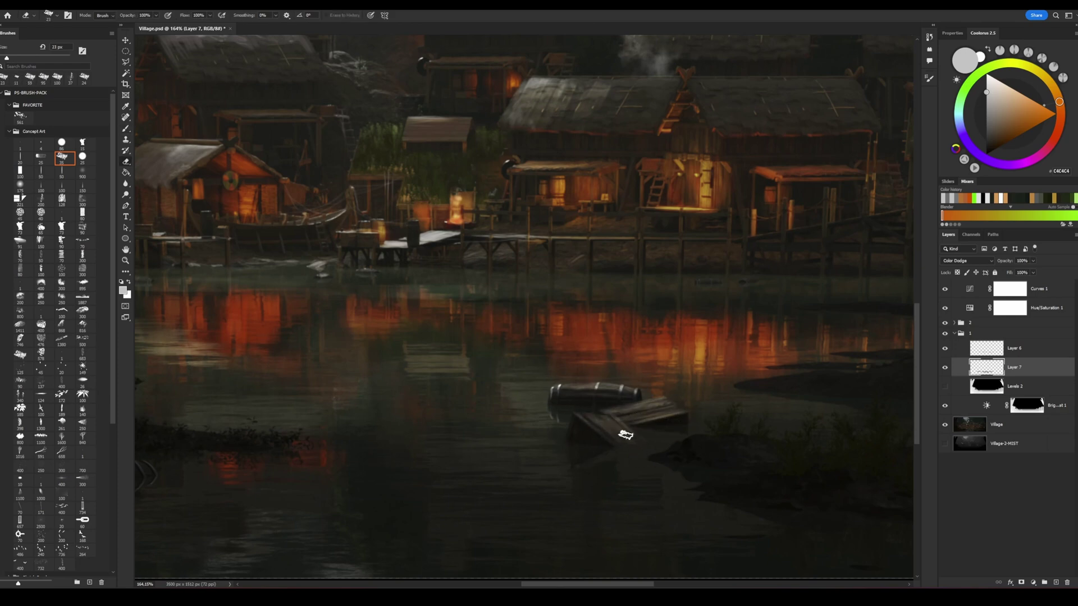
{"action": "key", "text": "b"}
{"action": "right_click_drag", "start_coordinate": [567, 442], "coordinate": [567, 442], "text": "alt"}
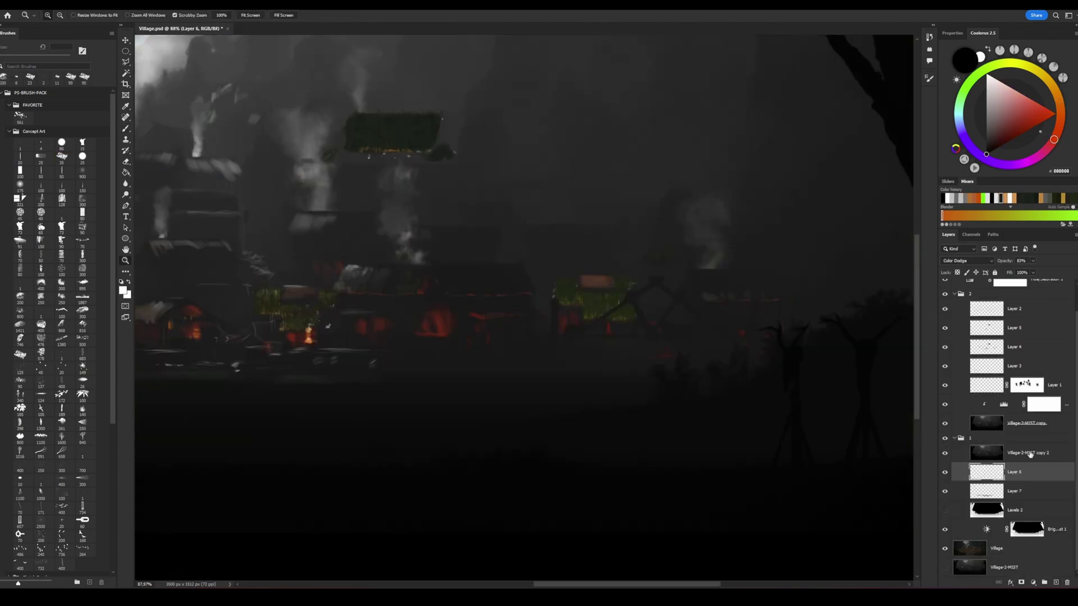
Step: Brighten the Village-2-MIST copy 2 layer with a Levels adjustment, white input 105, and merge the adjustment into it
{"action": "left_click", "coordinate": [1026, 452]}
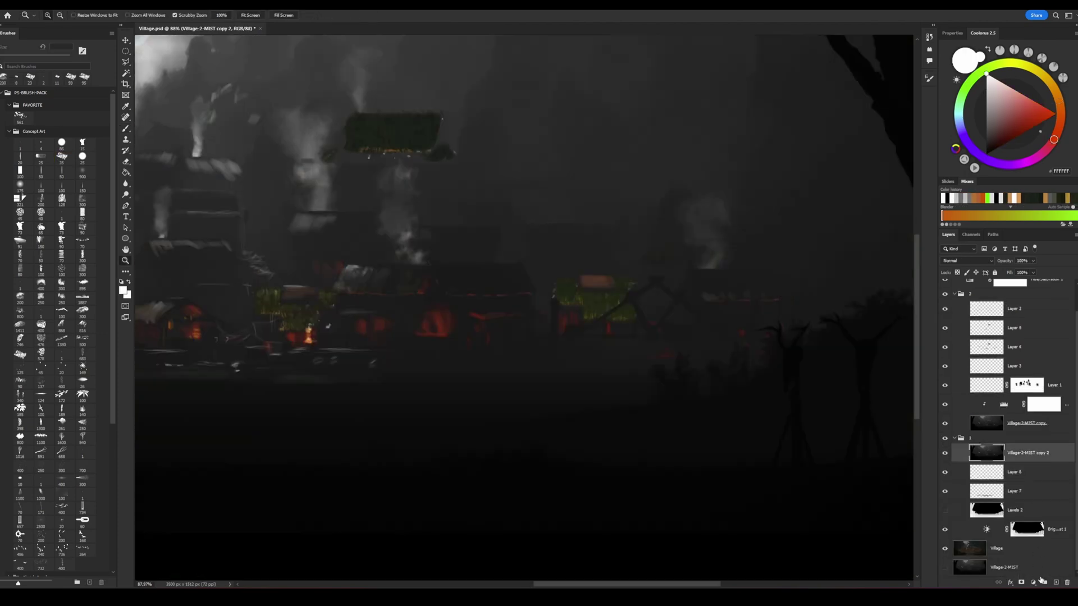
{"action": "left_click_drag", "start_coordinate": [961, 123], "coordinate": [960, 123]}
{"action": "left_click_drag", "start_coordinate": [1052, 124], "coordinate": [1003, 123]}
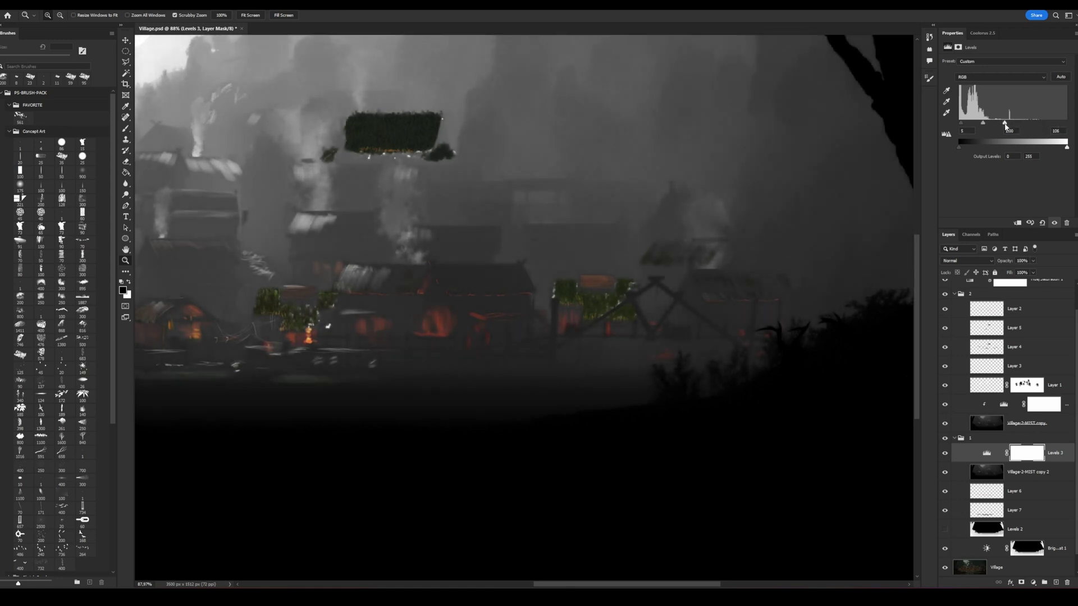
{"action": "right_click", "coordinate": [1023, 479]}
{"action": "left_click", "coordinate": [954, 373]}
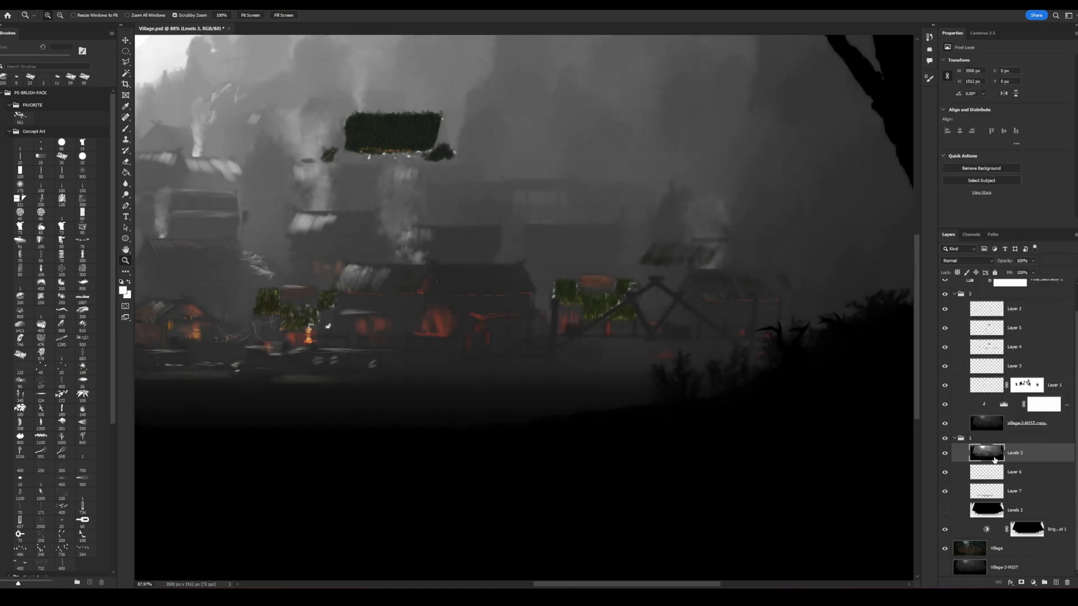
Step: Create a new layer above Layer 6 and give it a layer mask made from the brightened mist image
{"action": "left_click", "coordinate": [1022, 477]}
{"action": "left_click", "coordinate": [1055, 583]}
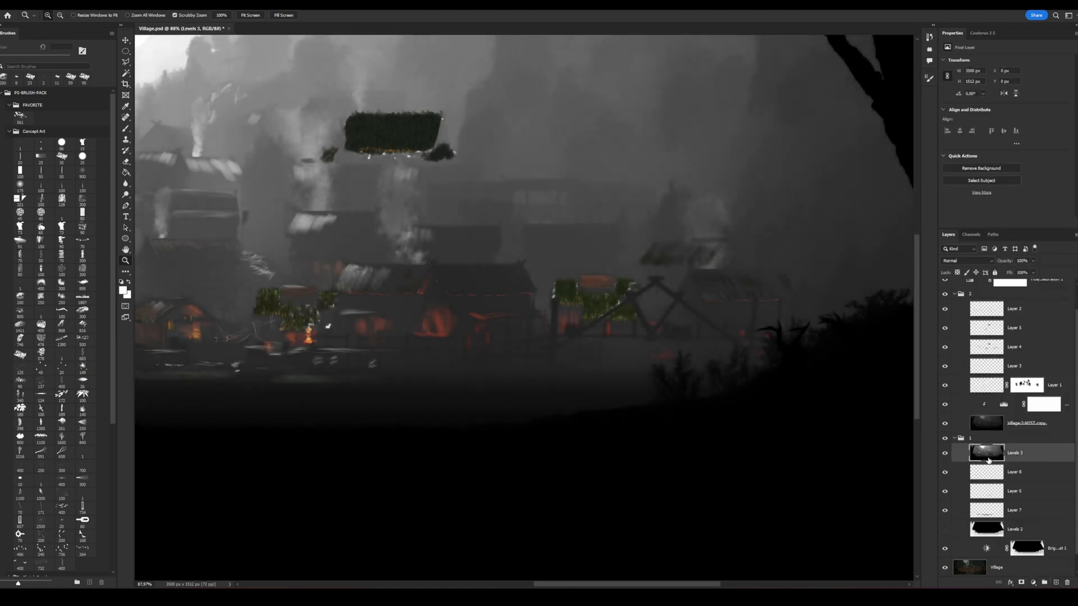
{"action": "left_click", "coordinate": [1021, 582]}
{"action": "left_click", "coordinate": [971, 234]}
{"action": "left_click", "coordinate": [943, 288]}
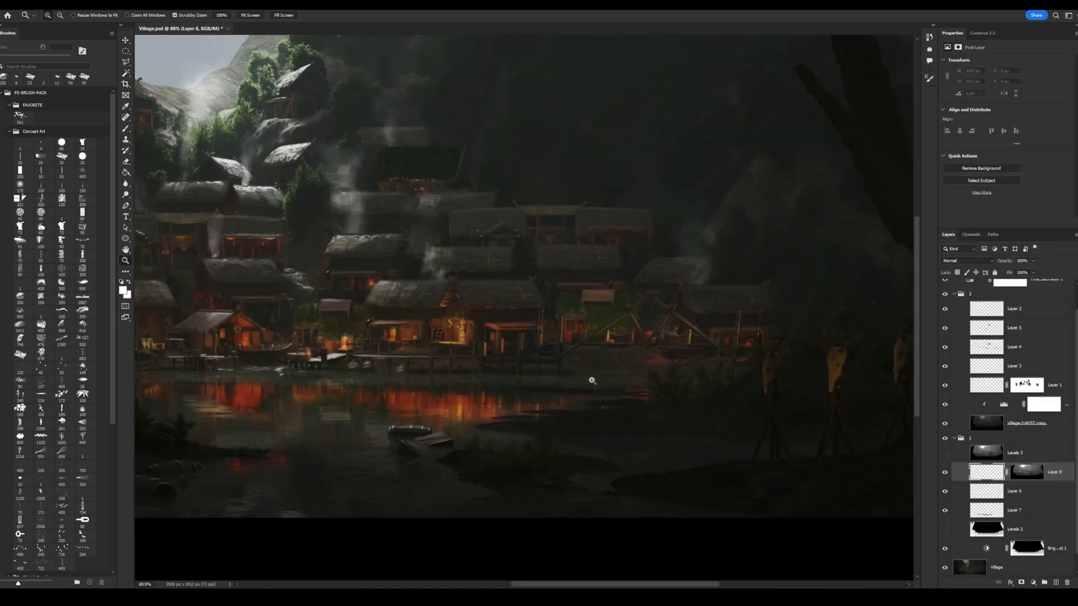
Step: Enlarge the textured cloud brush and paint soft white mist around the village on the masked layer
{"action": "scroll", "coordinate": [591, 380], "scroll_direction": "down", "scroll_amount": 2, "text": "alt"}
{"action": "key", "text": "b"}
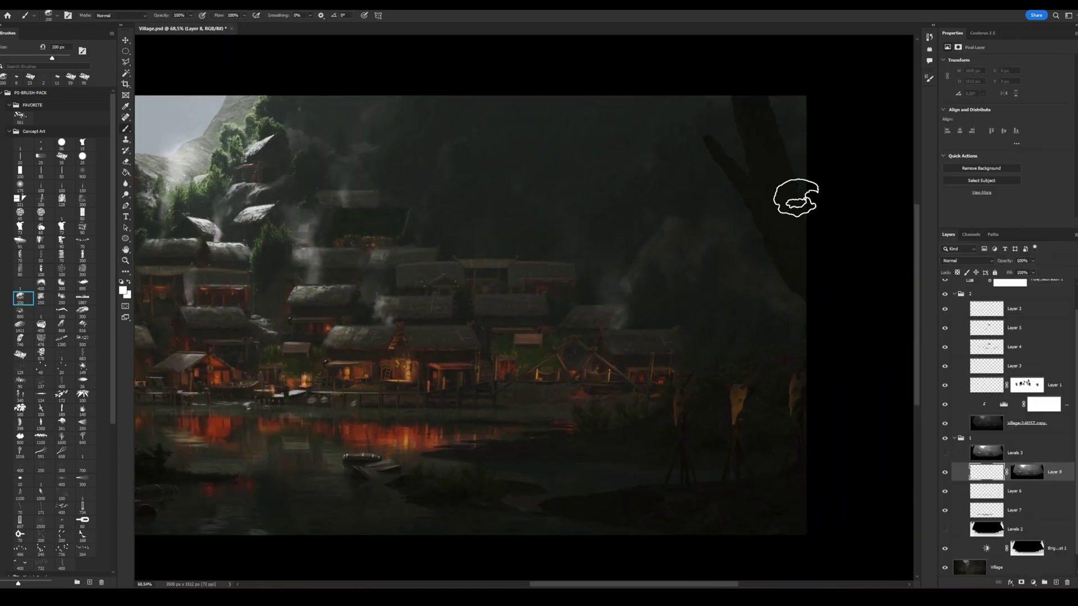
{"action": "right_click", "coordinate": [795, 199]}
{"action": "left_click_drag", "start_coordinate": [841, 167], "coordinate": [857, 167]}
{"action": "key", "text": "Return"}
{"action": "mouse_move", "coordinate": [567, 423]}
{"action": "left_mouse_down"}
{"action": "mouse_move", "coordinate": [709, 378]}
{"action": "mouse_move", "coordinate": [604, 426]}
{"action": "mouse_move", "coordinate": [447, 435]}
{"action": "left_mouse_up"}
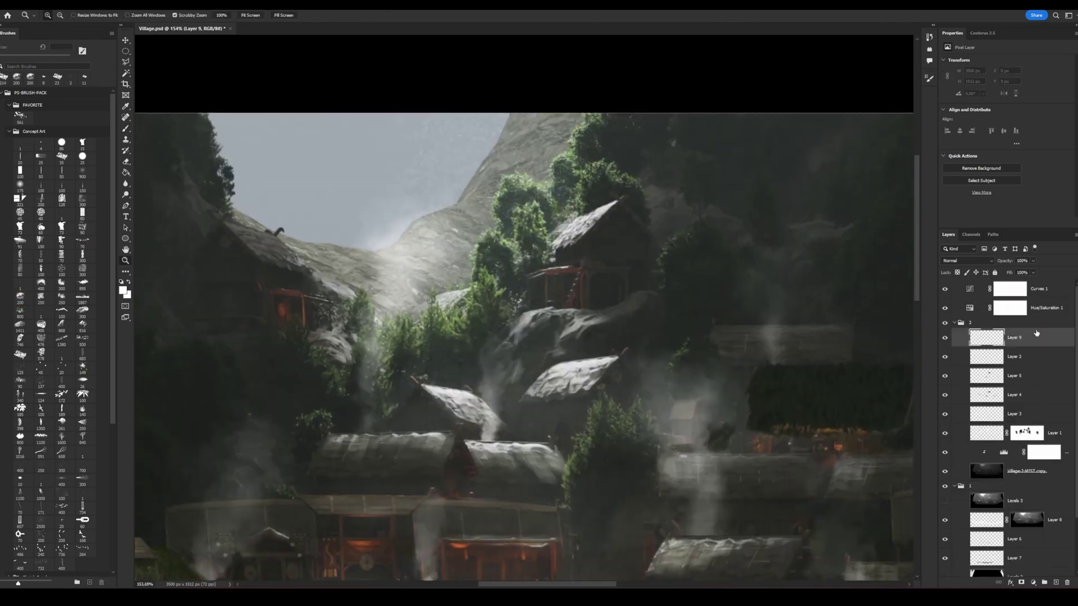
Step: Collapse and hide groups 2 and 1, and move Layer 9 out of group 2 to directly above the Village layer
{"action": "left_click_drag", "start_coordinate": [1036, 333], "coordinate": [947, 344]}
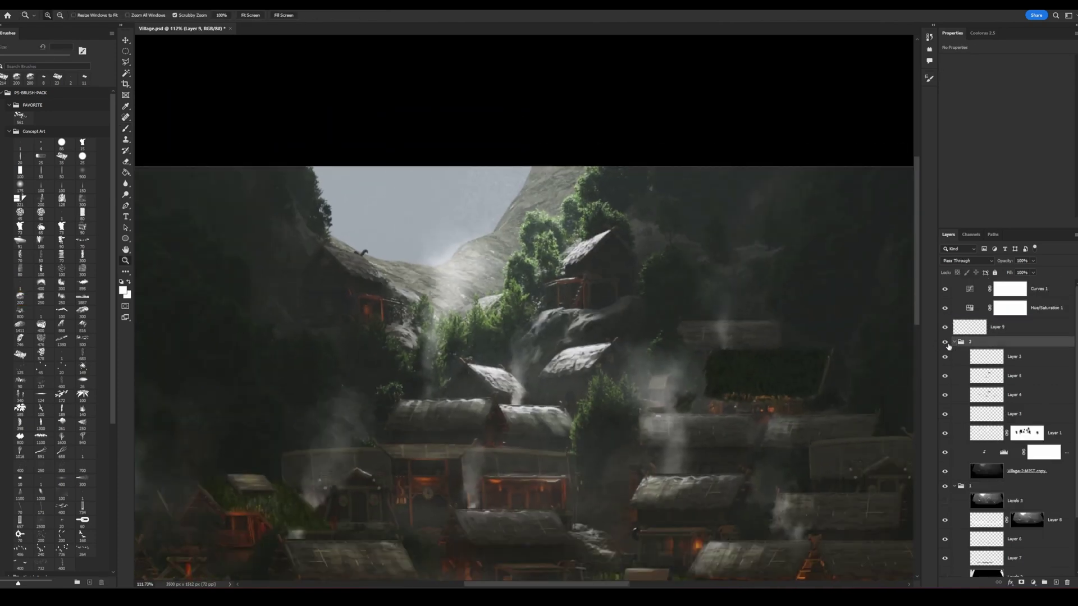
{"action": "left_click", "coordinate": [954, 341]}
{"action": "left_click", "coordinate": [956, 355]}
{"action": "left_click", "coordinate": [954, 353]}
{"action": "left_click_drag", "start_coordinate": [988, 327], "coordinate": [988, 359]}
{"action": "left_click_drag", "start_coordinate": [454, 362], "coordinate": [471, 362]}
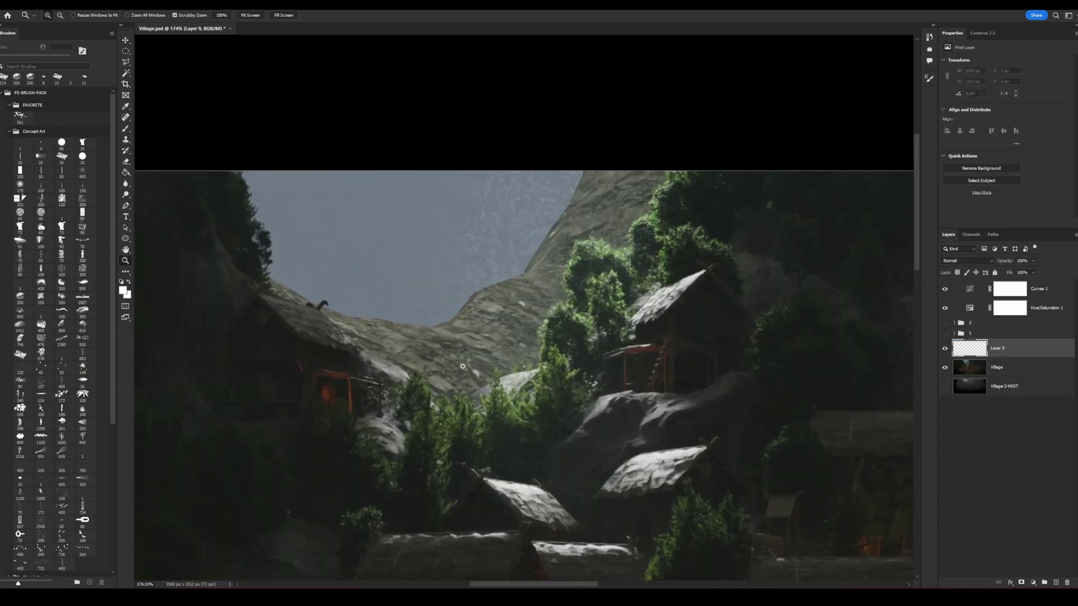
Step: Paint green grass tones over the bare rocky mountain ridge behind the village on Layer 9 with the textured brush
{"action": "key", "text": "b"}
{"action": "left_click", "coordinate": [982, 33]}
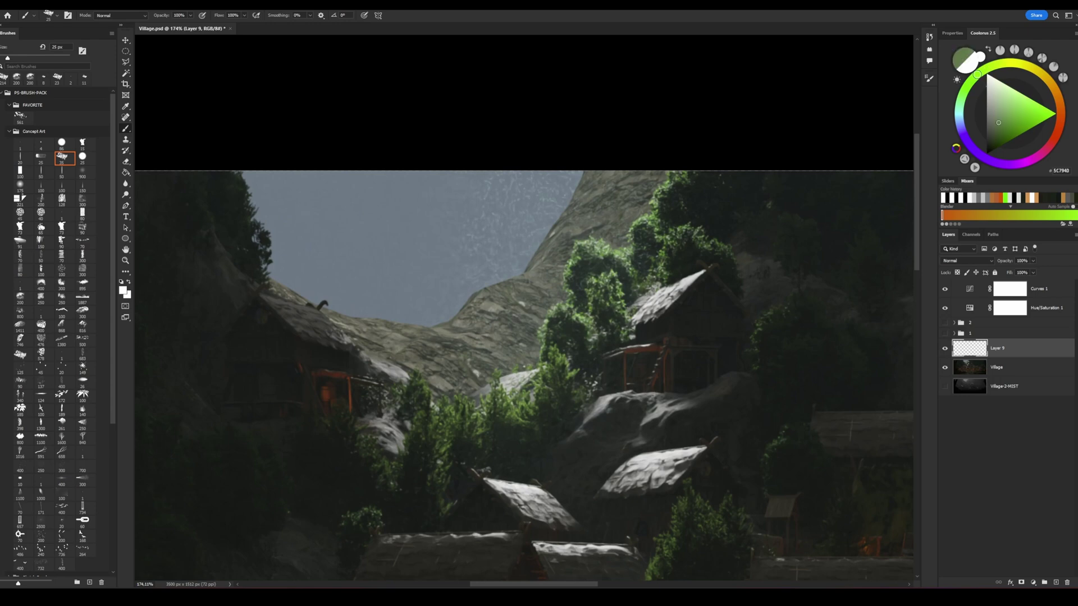
{"action": "left_click", "coordinate": [1004, 120]}
{"action": "left_click_drag", "start_coordinate": [490, 294], "coordinate": [415, 345]}
{"action": "mouse_move", "coordinate": [609, 177]}
{"action": "left_mouse_down"}
{"action": "mouse_move", "coordinate": [543, 247]}
{"action": "mouse_move", "coordinate": [553, 285]}
{"action": "mouse_move", "coordinate": [505, 337]}
{"action": "mouse_move", "coordinate": [364, 325]}
{"action": "mouse_move", "coordinate": [472, 368]}
{"action": "mouse_move", "coordinate": [494, 351]}
{"action": "mouse_move", "coordinate": [399, 336]}
{"action": "left_mouse_up"}
{"action": "left_click", "coordinate": [754, 247], "text": "alt"}
{"action": "mouse_move", "coordinate": [483, 318]}
{"action": "left_mouse_down"}
{"action": "mouse_move", "coordinate": [499, 345]}
{"action": "mouse_move", "coordinate": [466, 359]}
{"action": "mouse_move", "coordinate": [483, 379]}
{"action": "left_mouse_up"}
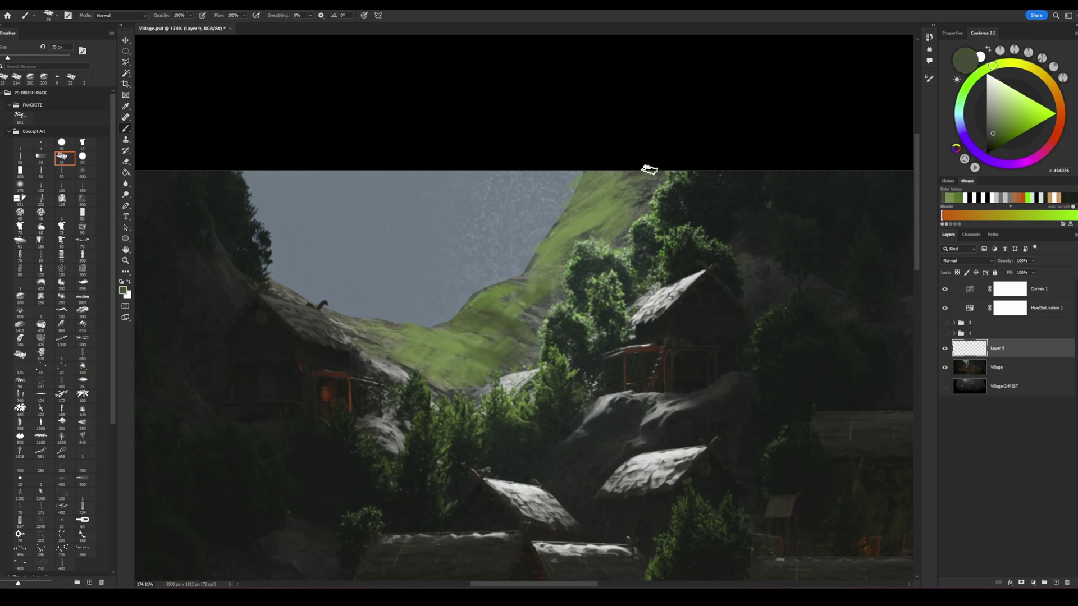
{"action": "mouse_move", "coordinate": [649, 170]}
{"action": "left_mouse_down"}
{"action": "mouse_move", "coordinate": [634, 208]}
{"action": "mouse_move", "coordinate": [587, 224]}
{"action": "left_mouse_up"}
Step: Paint soft tree silhouettes along the green ridge and valley slope with the foliage brush, using darker greens sampled from the painting
{"action": "right_click_drag", "start_coordinate": [481, 313], "coordinate": [489, 315], "text": "alt"}
{"action": "mouse_move", "coordinate": [488, 314]}
{"action": "left_mouse_down"}
{"action": "mouse_move", "coordinate": [386, 326]}
{"action": "mouse_move", "coordinate": [373, 302]}
{"action": "mouse_move", "coordinate": [486, 281]}
{"action": "mouse_move", "coordinate": [599, 189]}
{"action": "mouse_move", "coordinate": [454, 378]}
{"action": "mouse_move", "coordinate": [508, 311]}
{"action": "mouse_move", "coordinate": [417, 328]}
{"action": "mouse_move", "coordinate": [351, 300]}
{"action": "left_mouse_up"}
{"action": "left_click", "coordinate": [456, 421], "text": "alt"}
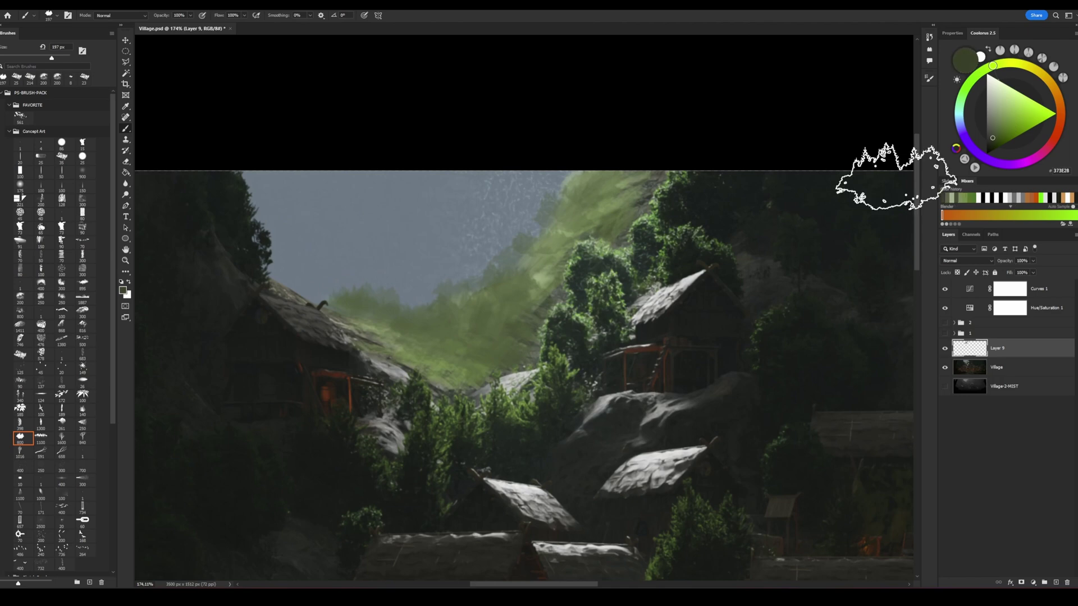
{"action": "right_click_drag", "start_coordinate": [438, 351], "coordinate": [415, 351], "text": "alt"}
{"action": "mouse_move", "coordinate": [415, 351]}
{"action": "left_mouse_down"}
{"action": "mouse_move", "coordinate": [517, 356]}
{"action": "mouse_move", "coordinate": [460, 354]}
{"action": "mouse_move", "coordinate": [494, 354]}
{"action": "left_mouse_up"}
Step: Make groups 2 and 1 visible again above Layer 9
{"action": "key", "text": "z"}
{"action": "left_click", "coordinate": [945, 323]}
{"action": "left_click", "coordinate": [954, 324]}
{"action": "left_click", "coordinate": [945, 333]}
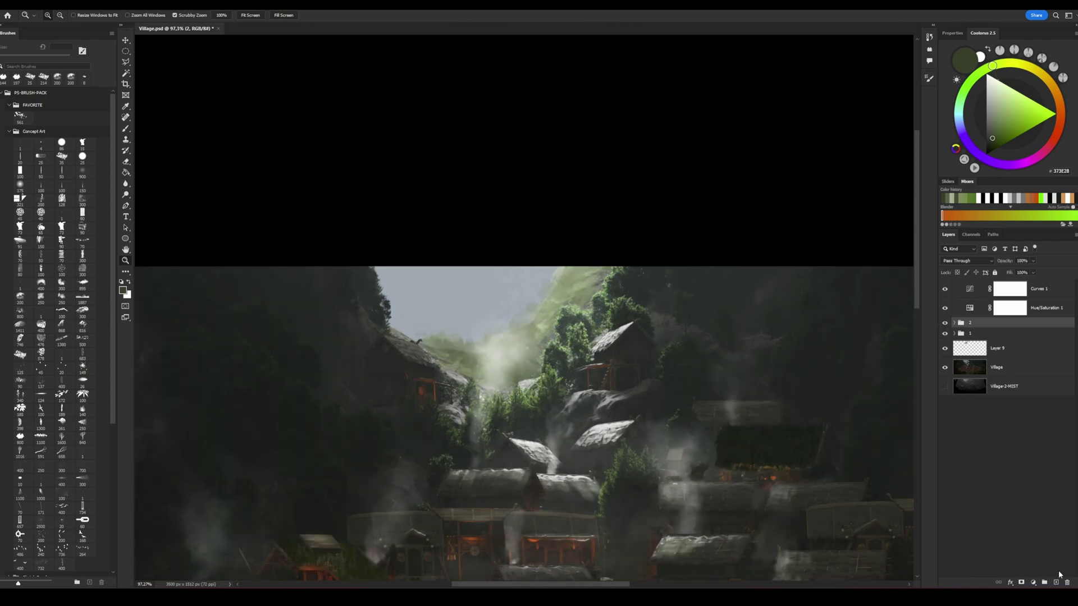
Step: Create a new layer above group 2 and stamp a white glow over the valley sky with the 1323 px Flares brush
{"action": "key", "text": "ctrl+shift+alt+n"}
{"action": "left_click", "coordinate": [9, 131]}
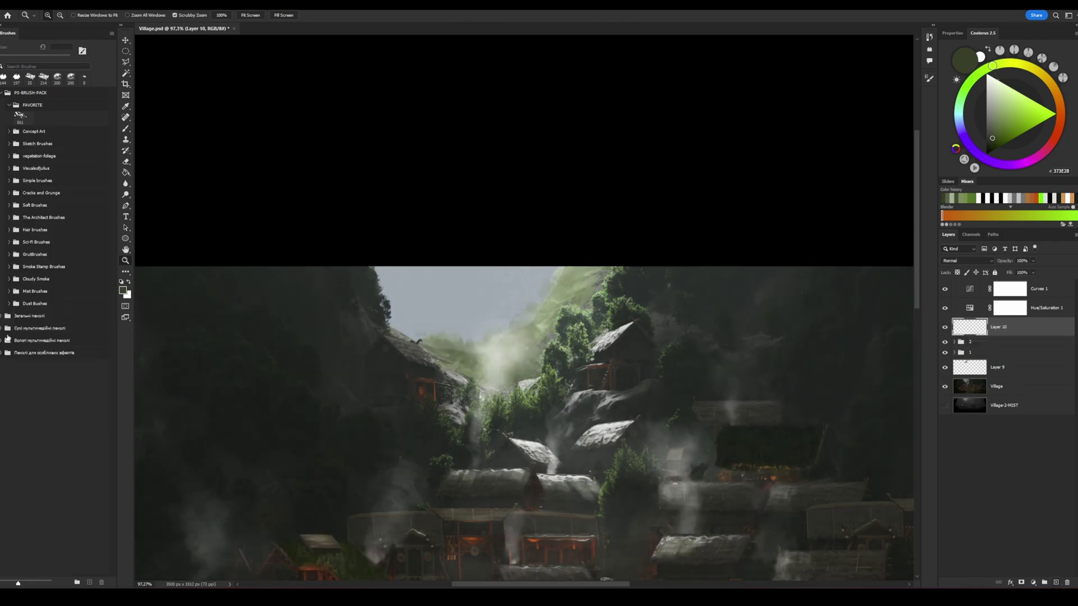
{"action": "left_click", "coordinate": [9, 168]}
{"action": "left_click", "coordinate": [17, 315]}
{"action": "left_click", "coordinate": [49, 327]}
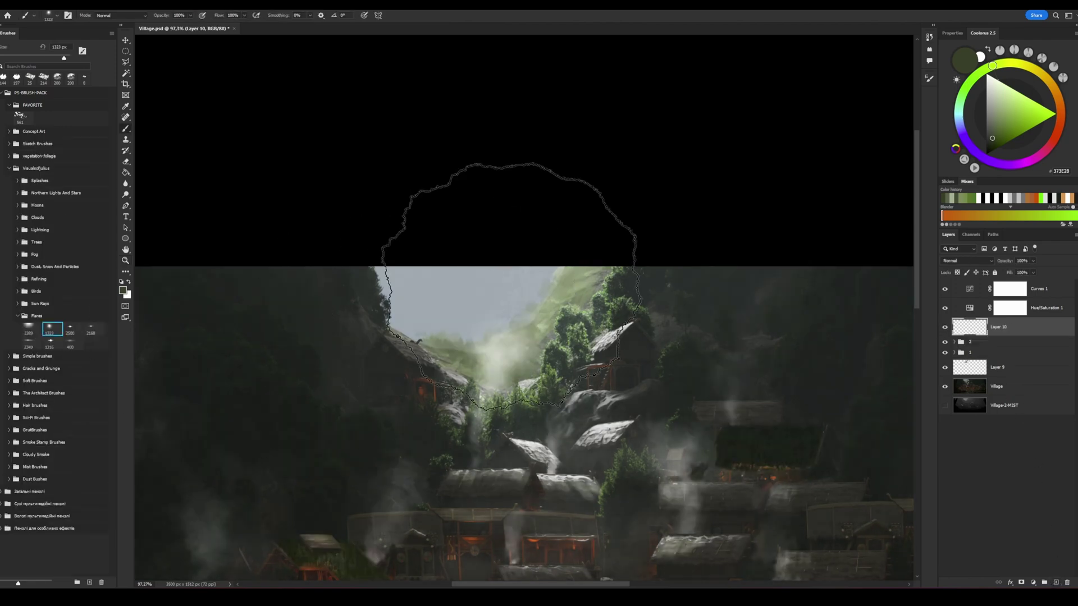
{"action": "key", "text": "x"}
{"action": "left_click", "coordinate": [493, 332]}
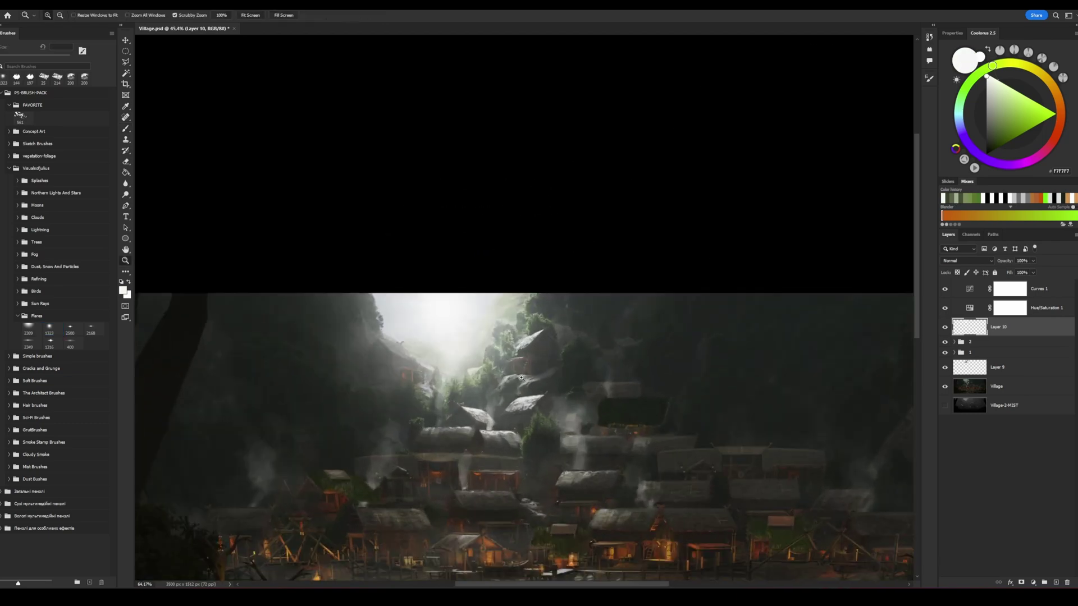
Step: Brighten the lake's surface reflections on the Color Dodge Layer 7 with a grey textured brush
{"action": "left_click", "coordinate": [1016, 444]}
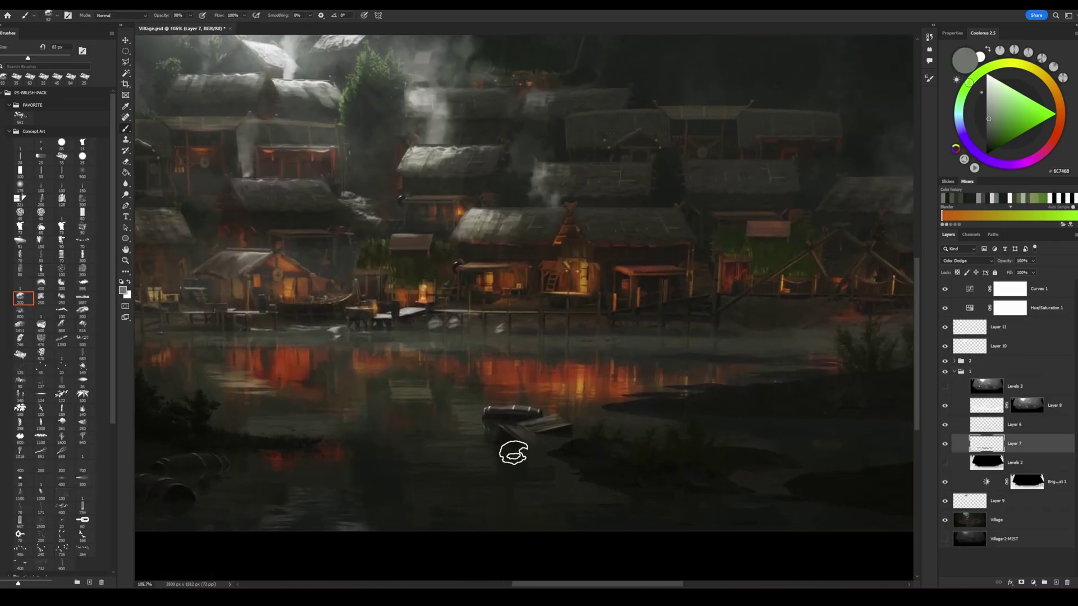
{"action": "left_click", "coordinate": [63, 158]}
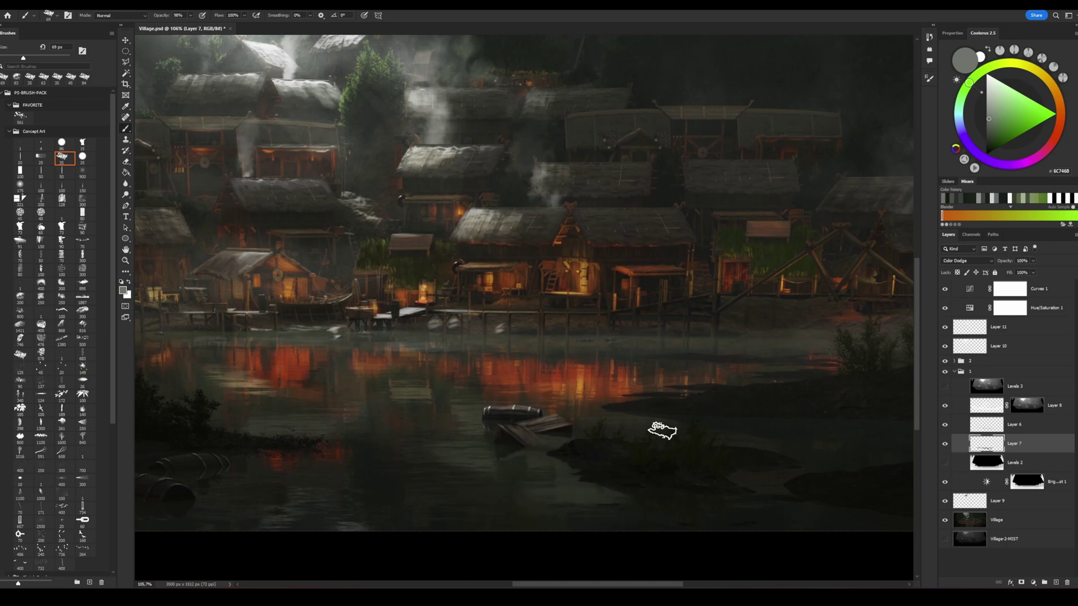
{"action": "scroll", "coordinate": [505, 483], "scroll_direction": "left", "scroll_amount": 2}
{"action": "scroll", "coordinate": [505, 483], "scroll_direction": "down", "scroll_amount": 1}
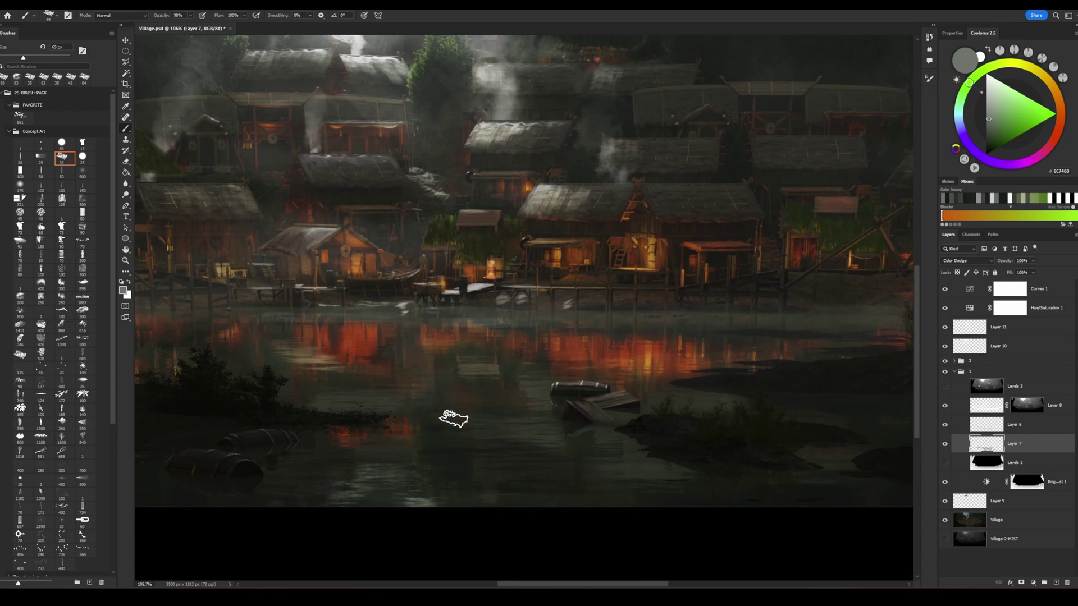
{"action": "key", "text": "z"}
{"action": "left_click_drag", "start_coordinate": [631, 505], "coordinate": [539, 501]}
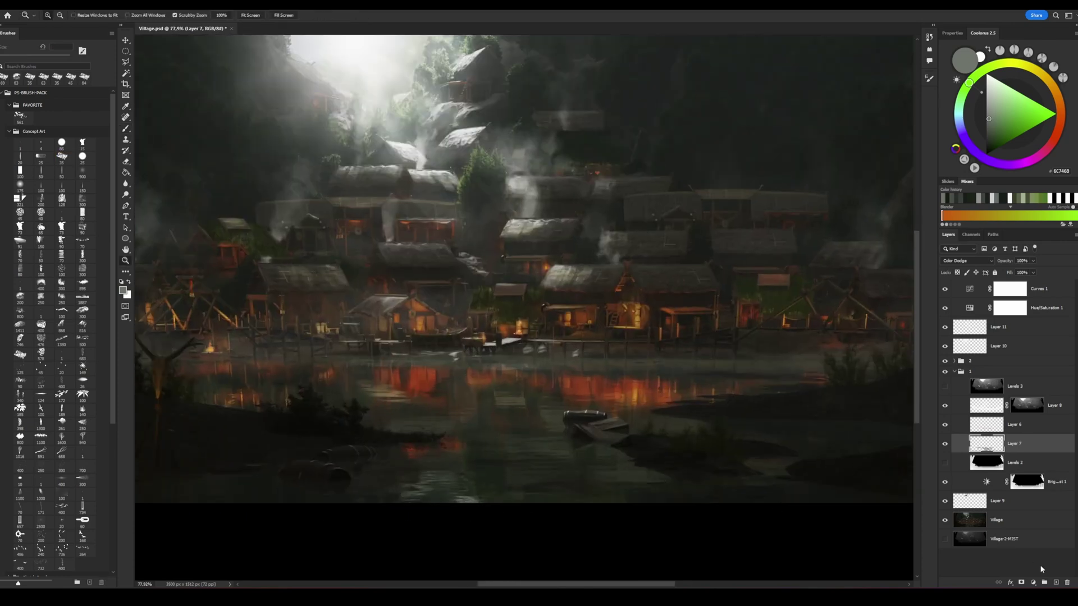
Step: Create a new layer above Layer 6 and paint dark green reflections on the foreground water with the scattered brush
{"action": "left_click", "coordinate": [1054, 422]}
{"action": "key", "text": "ctrl+shift+alt+n"}
{"action": "key", "text": "b"}
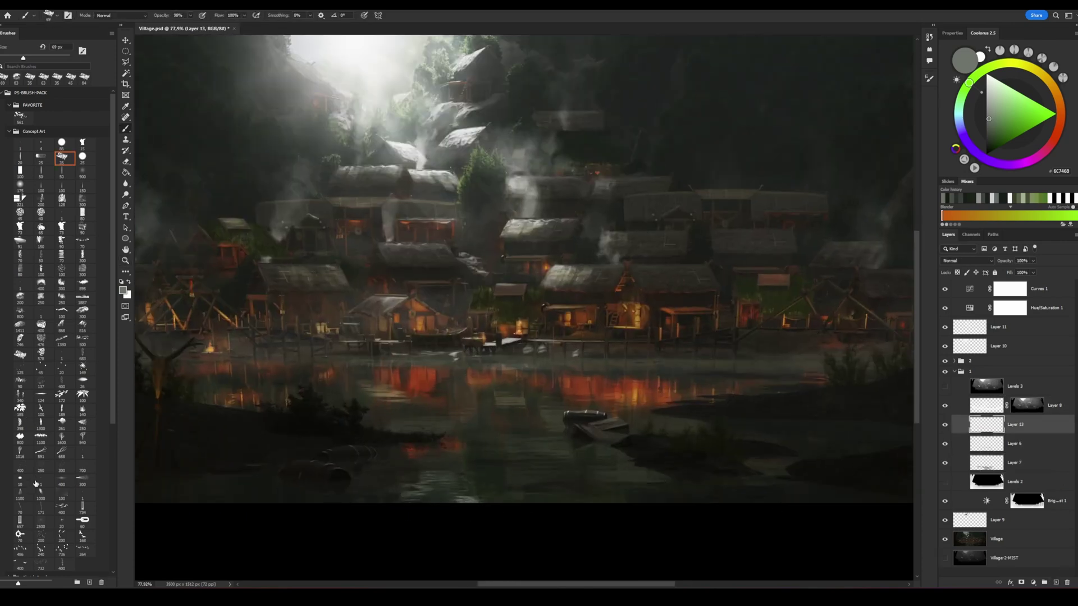
{"action": "left_click", "coordinate": [85, 341]}
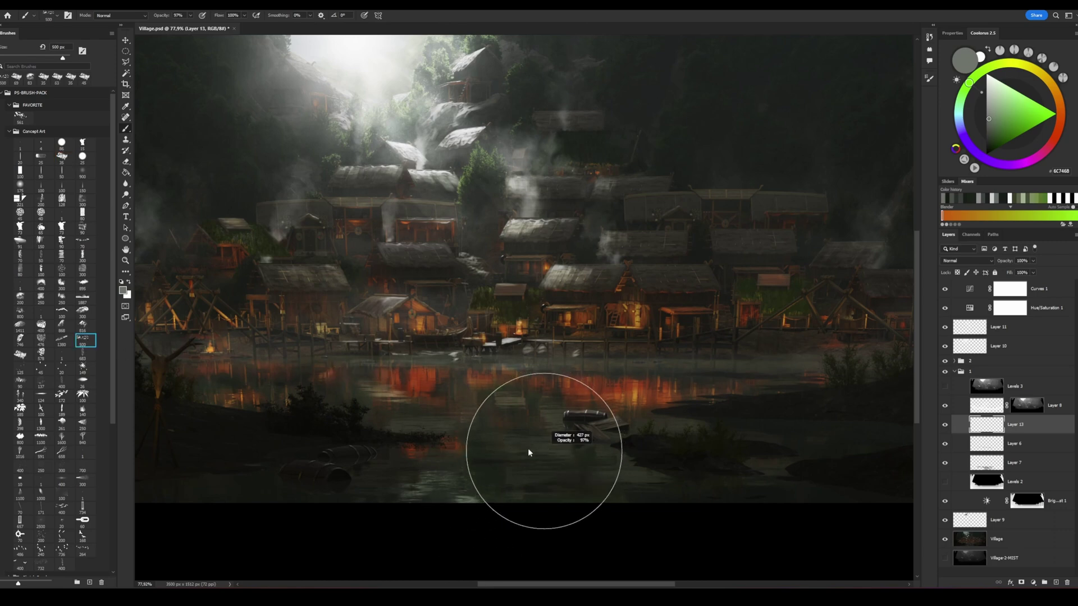
{"action": "left_click", "coordinate": [992, 138]}
{"action": "left_click", "coordinate": [998, 64]}
{"action": "left_click_drag", "start_coordinate": [530, 478], "coordinate": [555, 472]}
{"action": "left_click", "coordinate": [991, 147]}
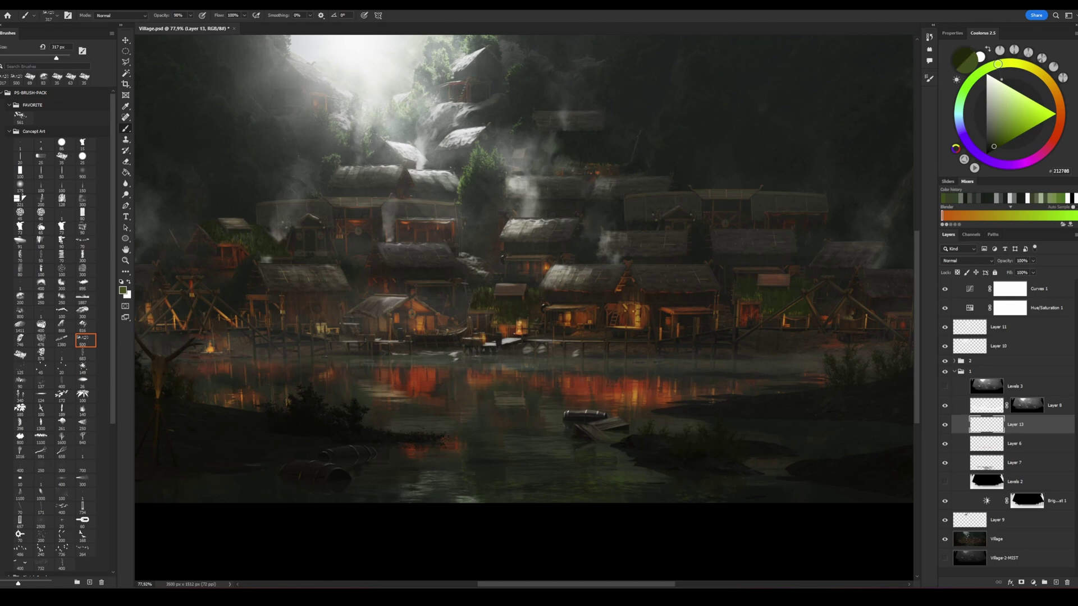
Step: Extend the dark green strokes over the foreground banks and water edges with the scattered brush reduced to 169 px
{"action": "scroll", "coordinate": [618, 522], "scroll_direction": "right", "scroll_amount": 4}
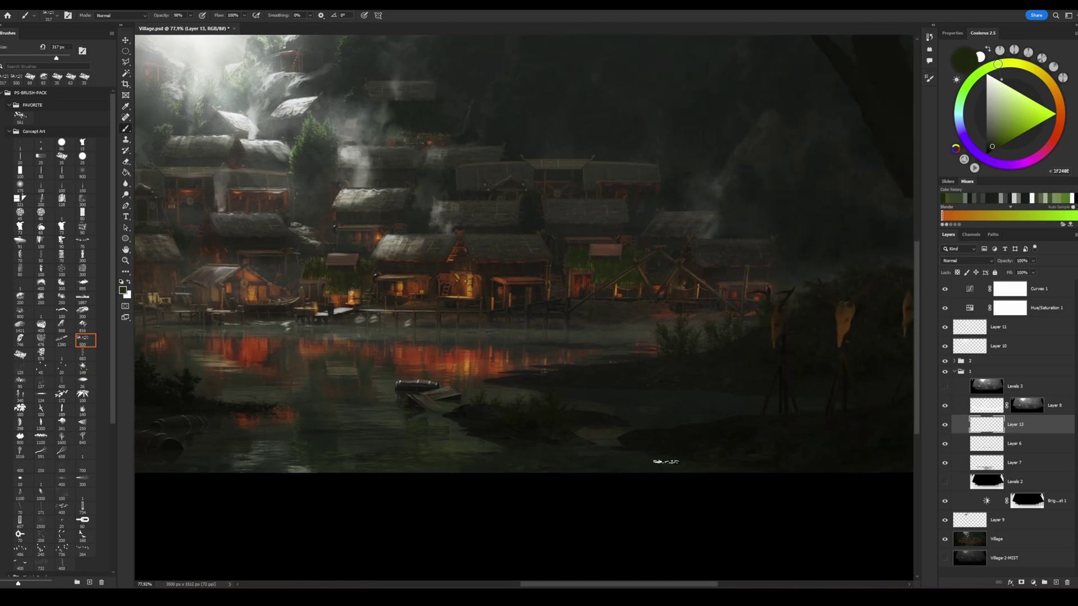
{"action": "right_click_drag", "start_coordinate": [581, 465], "coordinate": [562, 462], "text": "alt"}
{"action": "scroll", "coordinate": [445, 465], "scroll_direction": "down", "scroll_amount": 2}
{"action": "scroll", "coordinate": [445, 465], "scroll_direction": "left", "scroll_amount": 7}
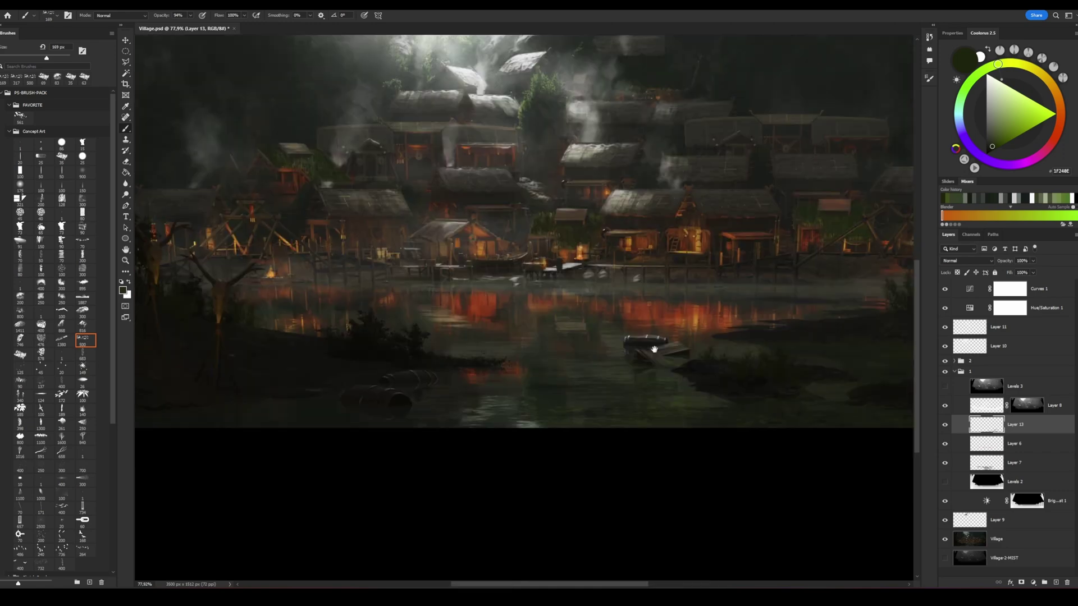
{"action": "scroll", "coordinate": [665, 403], "scroll_direction": "left", "scroll_amount": 5}
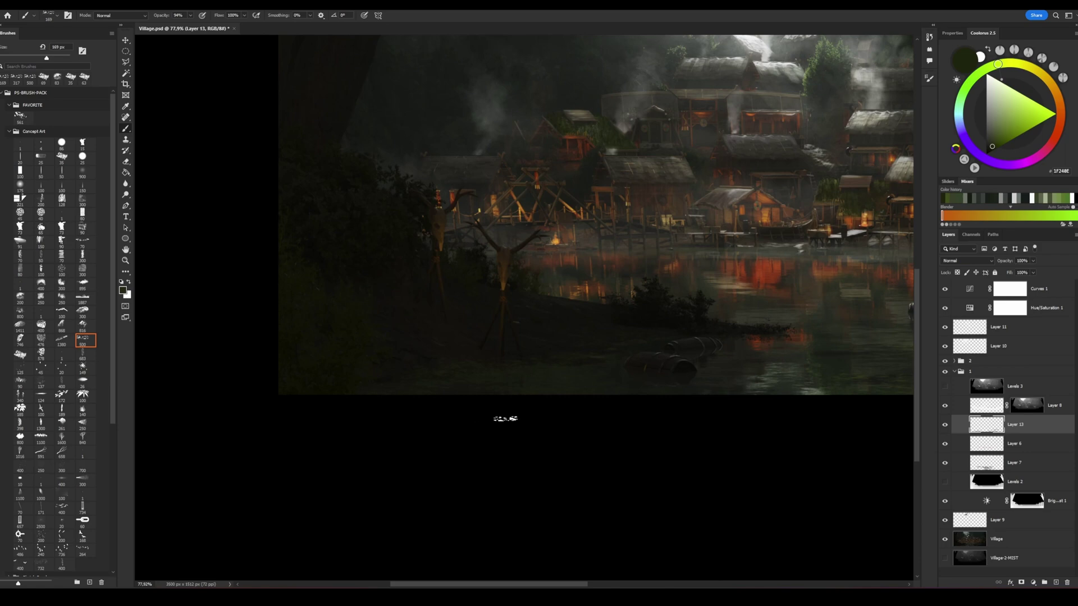
Step: Refine the water between the barrels and the docks with scattered strokes in sampled dark greens, using a brush of about 196 px
{"action": "scroll", "coordinate": [628, 375], "scroll_direction": "up", "scroll_amount": 2, "text": "alt"}
{"action": "key", "text": "z"}
{"action": "mouse_move", "coordinate": [627, 375]}
{"action": "left_mouse_down"}
{"action": "mouse_move", "coordinate": [477, 370]}
{"action": "mouse_move", "coordinate": [571, 357]}
{"action": "mouse_move", "coordinate": [494, 373]}
{"action": "mouse_move", "coordinate": [570, 361]}
{"action": "mouse_move", "coordinate": [686, 368]}
{"action": "left_mouse_up"}
{"action": "key", "text": "b"}
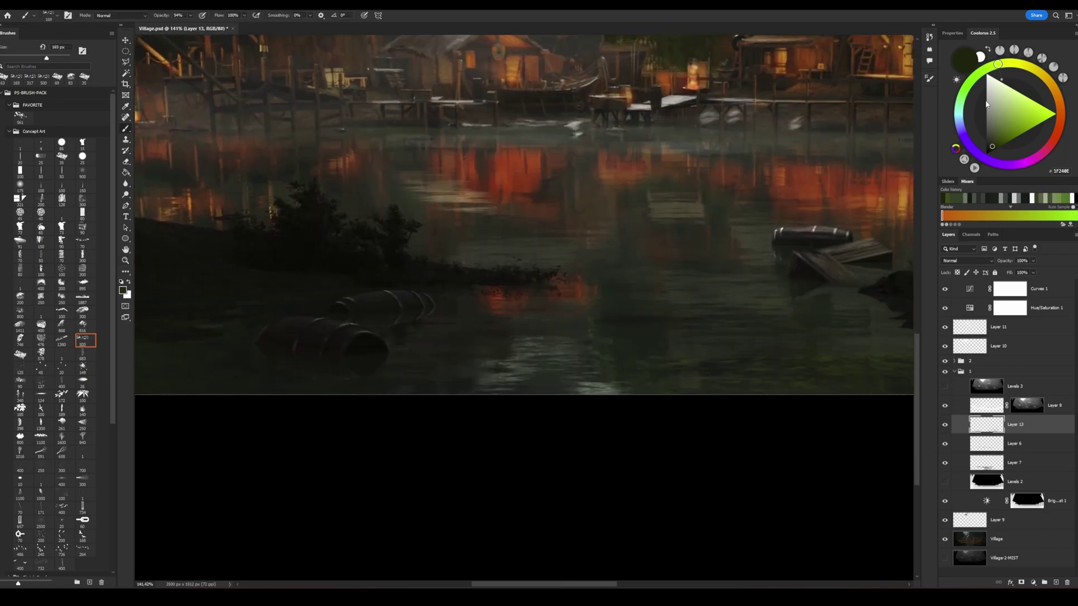
{"action": "key", "text": "x"}
{"action": "key", "text": "z"}
{"action": "left_click_drag", "start_coordinate": [477, 438], "coordinate": [451, 456]}
{"action": "left_click_drag", "start_coordinate": [506, 334], "coordinate": [570, 309]}
{"action": "key", "text": "b"}
{"action": "mouse_move", "coordinate": [686, 343]}
{"action": "right_mouse_down", "text": "alt"}
{"action": "mouse_move", "coordinate": [692, 351]}
{"action": "mouse_move", "coordinate": [753, 306]}
{"action": "right_mouse_up", "text": "alt"}
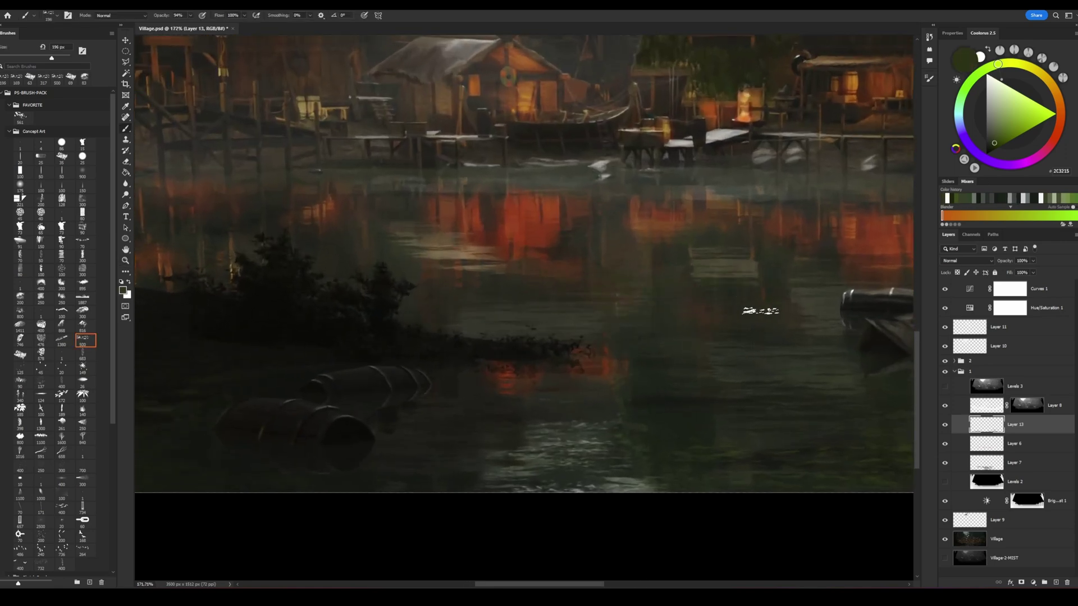
{"action": "left_click", "coordinate": [643, 318], "text": "alt"}
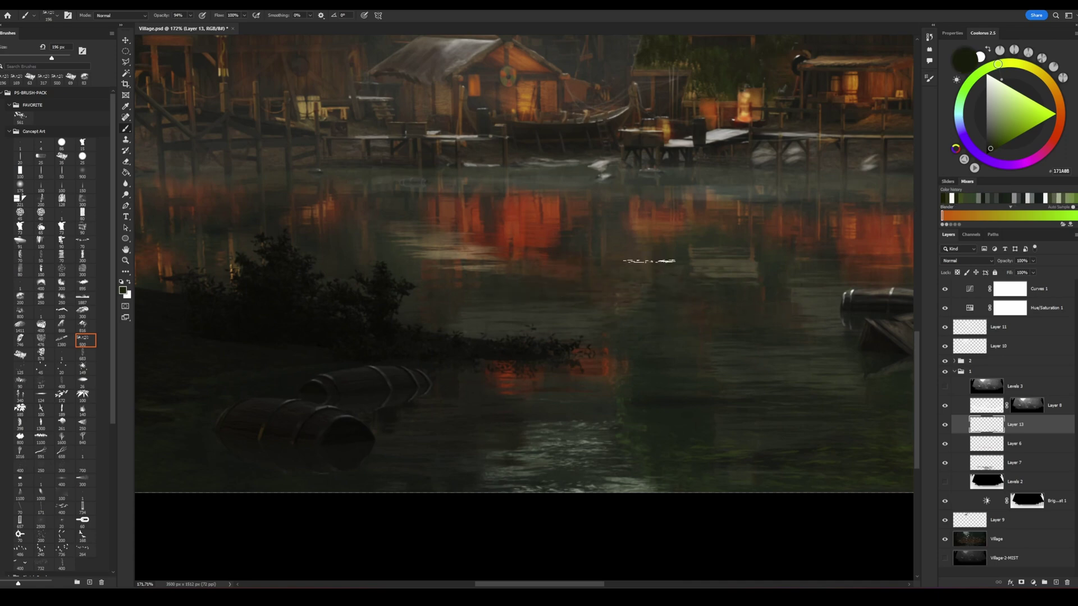
{"action": "left_click_drag", "start_coordinate": [596, 336], "coordinate": [799, 365]}
{"action": "right_click_drag", "start_coordinate": [308, 273], "coordinate": [309, 242], "text": "alt"}
{"action": "left_click_drag", "start_coordinate": [684, 293], "coordinate": [393, 325]}
{"action": "key", "text": "z"}
{"action": "left_click_drag", "start_coordinate": [729, 294], "coordinate": [452, 393]}
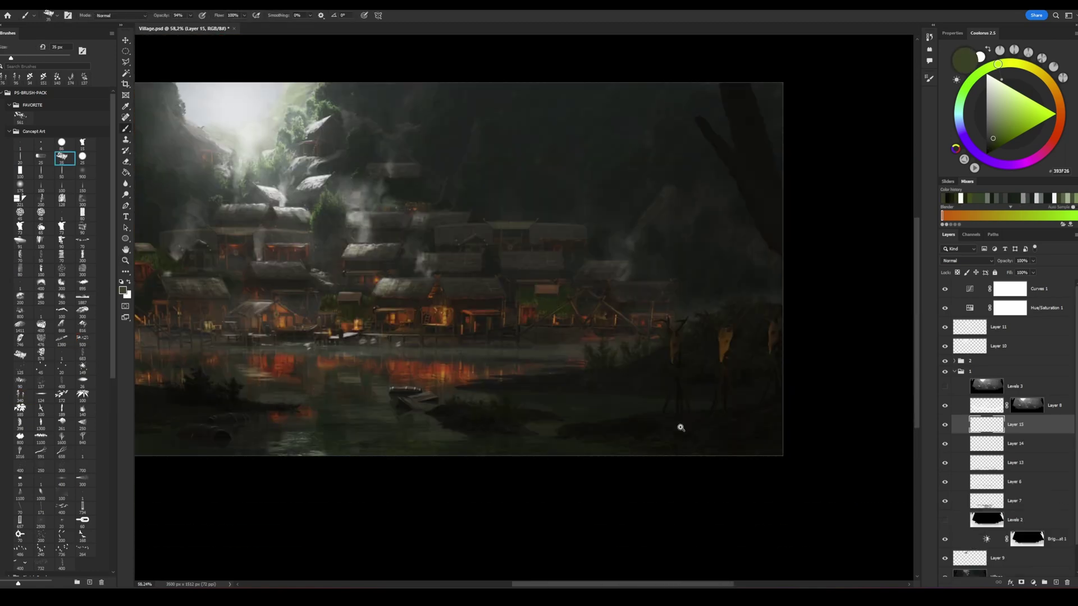
Step: Set Layer 15 to Color Dodge and paint green highlights on the right foreground bank, erasing the excess
{"action": "left_click_drag", "start_coordinate": [680, 428], "coordinate": [643, 426]}
{"action": "left_click", "coordinate": [971, 261]}
{"action": "left_click", "coordinate": [971, 340]}
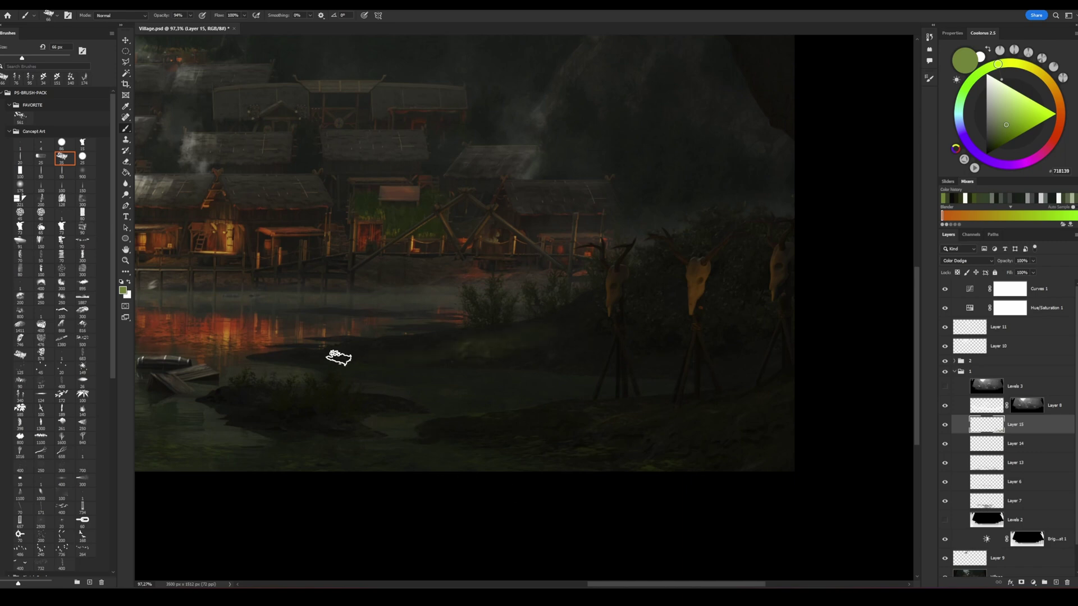
{"action": "key", "text": "e"}
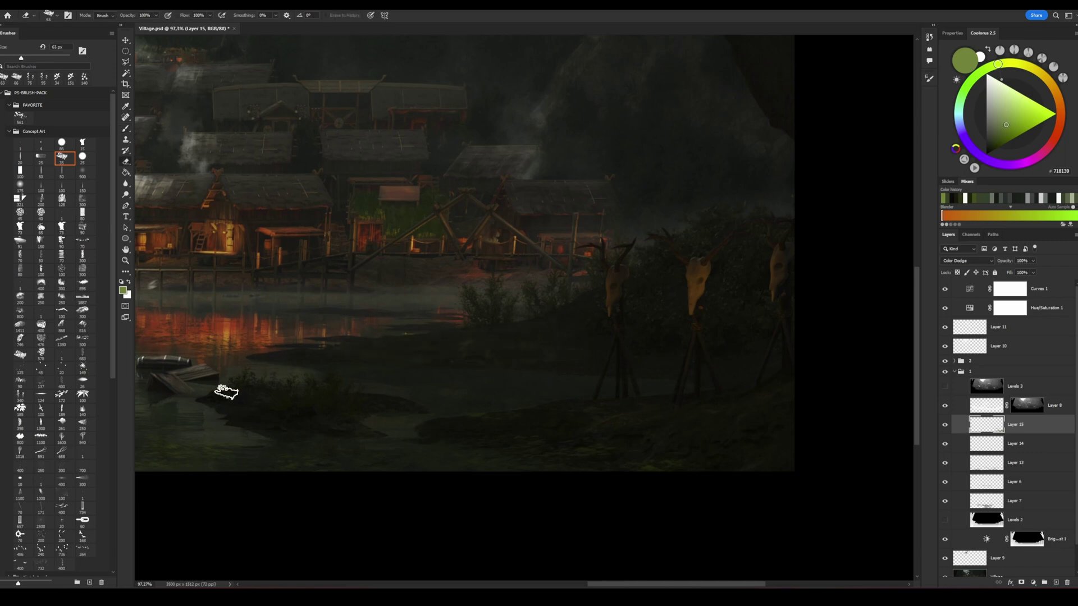
{"action": "key", "text": "ctrl+shift+h"}
{"action": "key", "text": "b"}
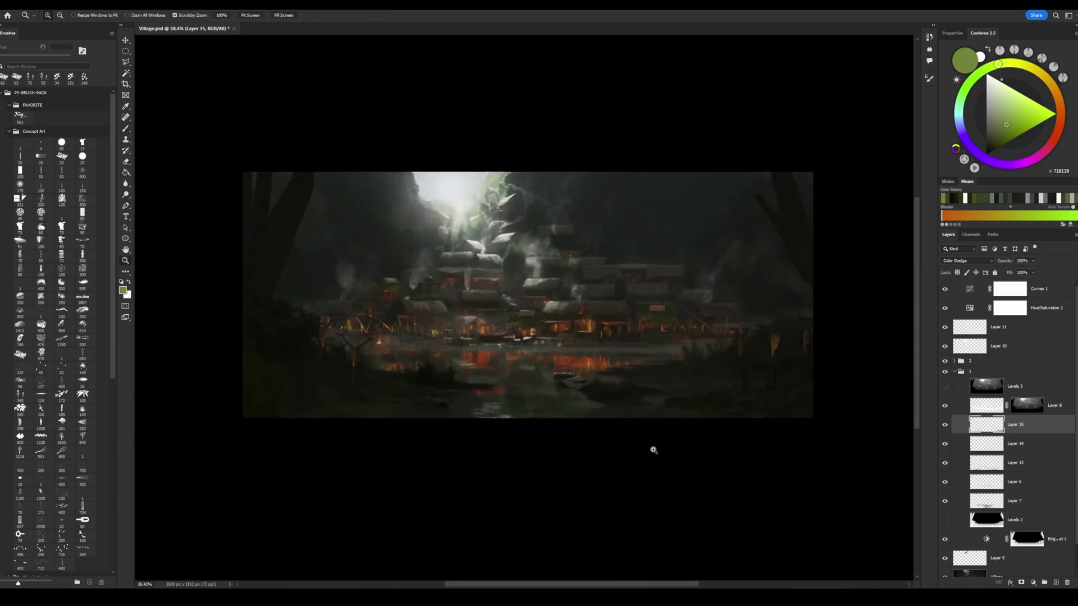
Step: Add a new layer above Layer 15 and tint the bottom edge of the scene olive green with a 292 px textured brush
{"action": "key", "text": "F5"}
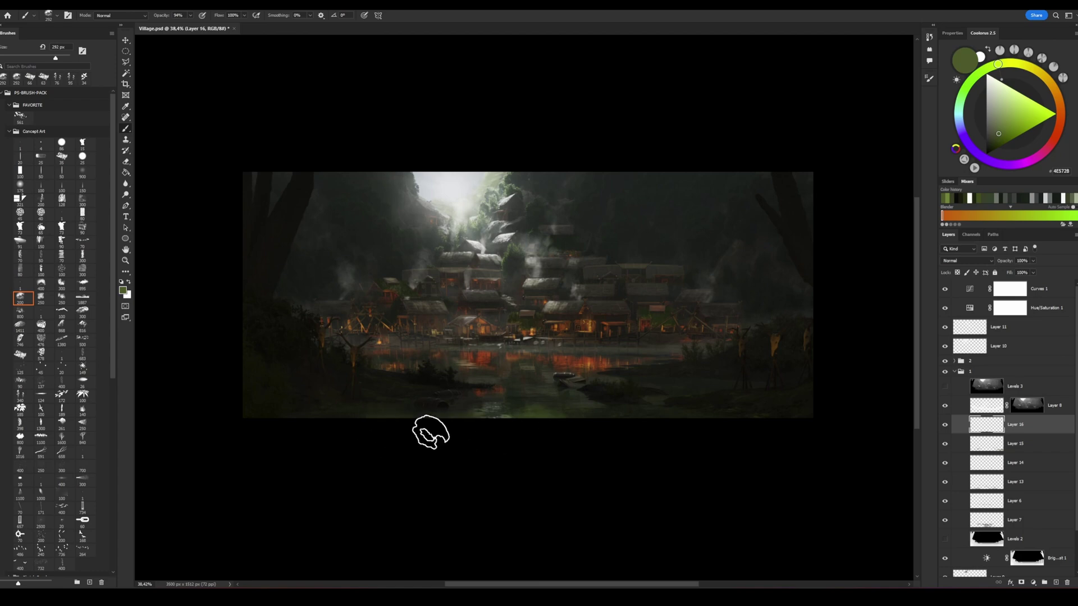
{"action": "key", "text": "z"}
{"action": "mouse_move", "coordinate": [527, 472]}
{"action": "left_mouse_down"}
{"action": "mouse_move", "coordinate": [444, 453]}
{"action": "mouse_move", "coordinate": [500, 472]}
{"action": "mouse_move", "coordinate": [466, 448]}
{"action": "mouse_move", "coordinate": [470, 421]}
{"action": "left_mouse_up"}
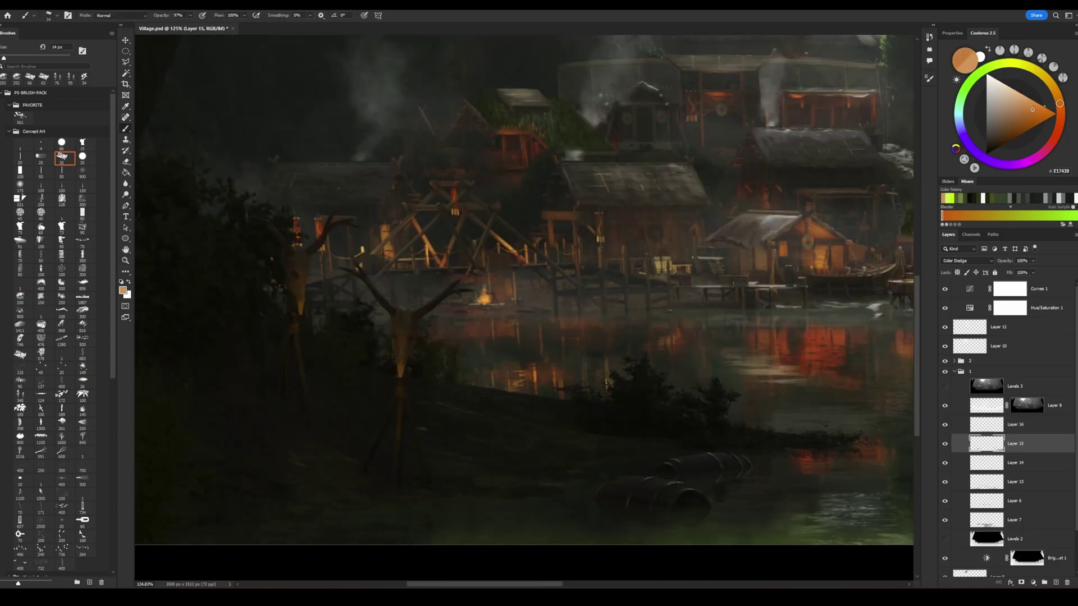
Step: Paint orange light onto the left skull totems on Layer 7 with a brush of about 12 px, erasing the excess
{"action": "left_click", "coordinate": [401, 331], "text": "alt"}
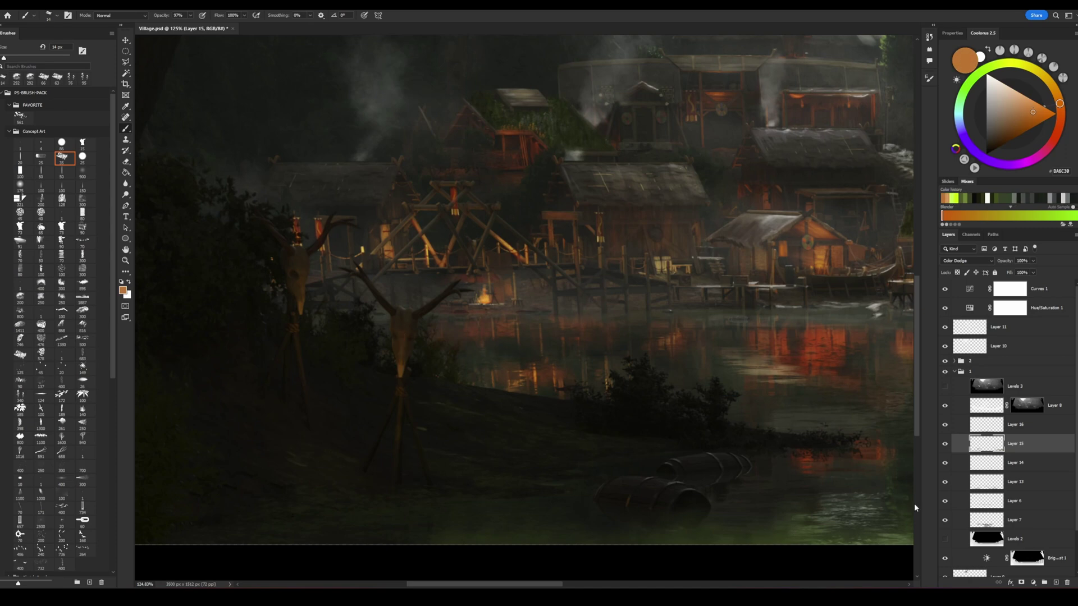
{"action": "left_click", "coordinate": [986, 524]}
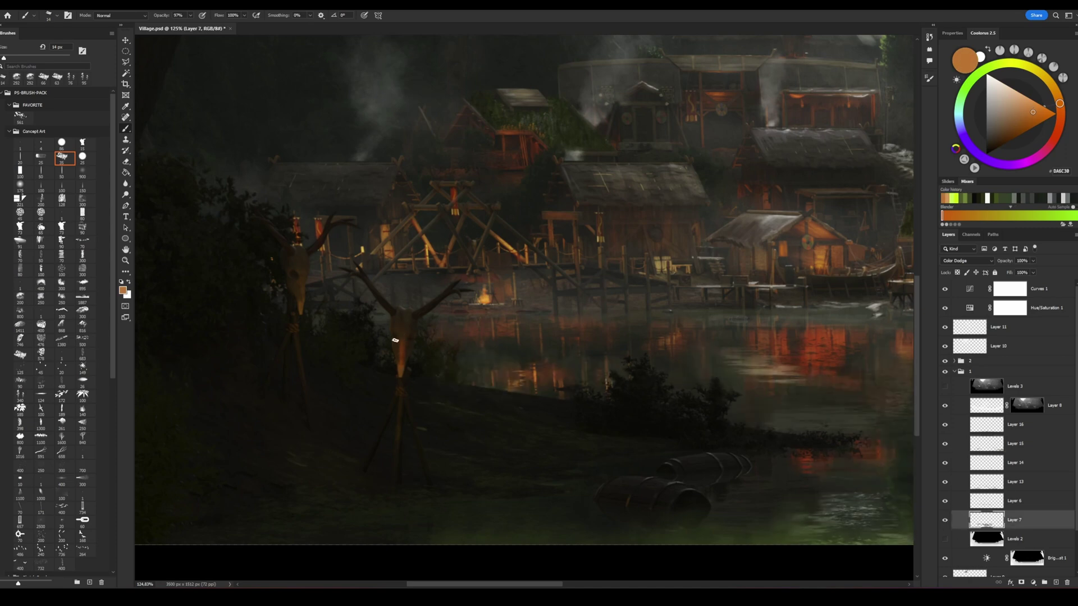
{"action": "left_click", "coordinate": [1028, 112]}
{"action": "right_click_drag", "start_coordinate": [389, 353], "coordinate": [386, 359], "text": "alt"}
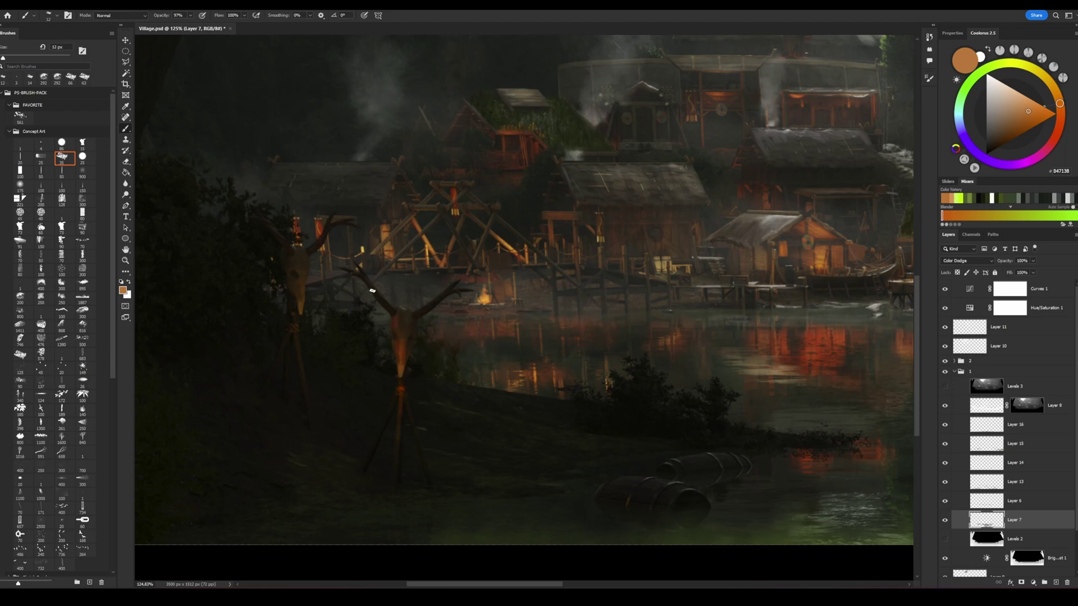
{"action": "key", "text": "e"}
{"action": "key", "text": "b"}
{"action": "key", "text": "e"}
Step: Add orange light to the skull totems on the right bank on Layer 7
{"action": "scroll", "coordinate": [577, 414], "scroll_direction": "down", "scroll_amount": 5, "text": "alt"}
{"action": "scroll", "coordinate": [681, 421], "scroll_direction": "up", "scroll_amount": 5, "text": "alt"}
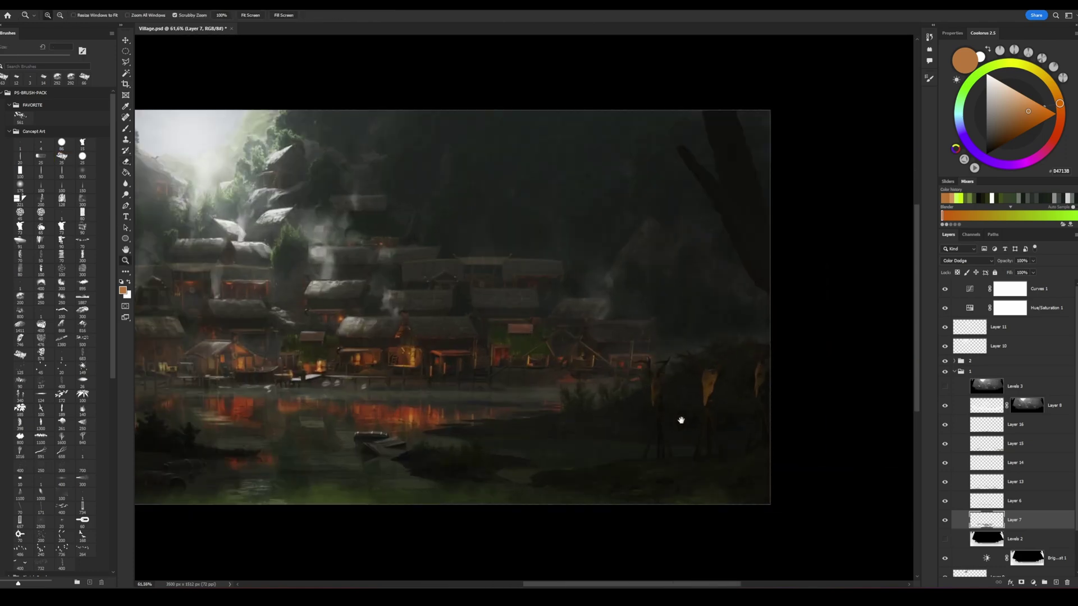
{"action": "key", "text": "b"}
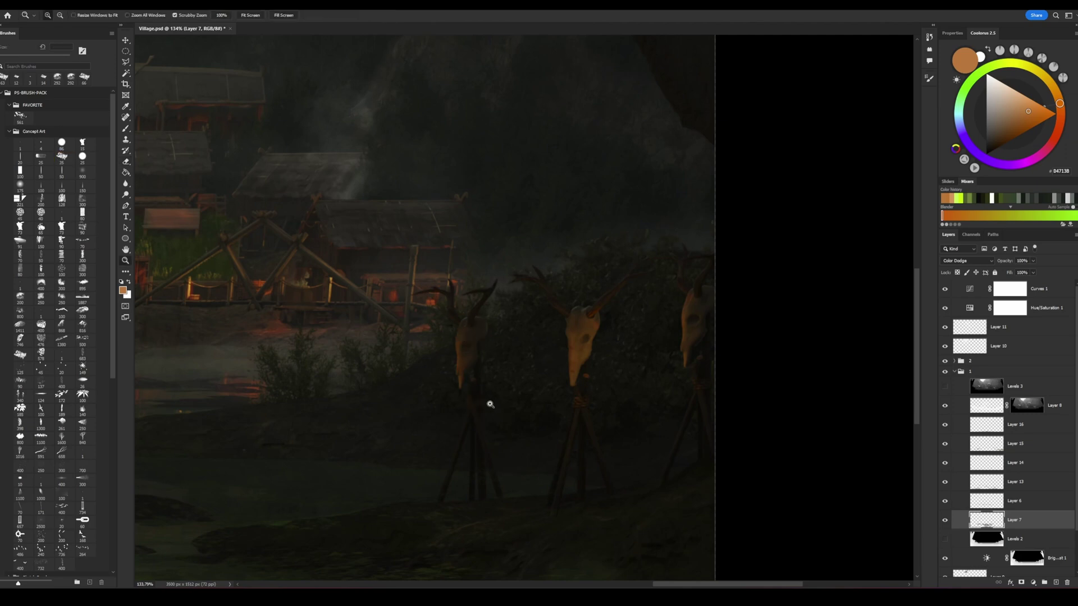
Step: Paint a small orange glow and grey highlights on the barrels lying on the left bank
{"action": "scroll", "coordinate": [498, 414], "scroll_direction": "down", "scroll_amount": 5, "text": "alt"}
{"action": "scroll", "coordinate": [405, 426], "scroll_direction": "up", "scroll_amount": 6, "text": "alt"}
{"action": "right_click_drag", "start_coordinate": [518, 442], "coordinate": [529, 409], "text": "alt"}
{"action": "left_click_drag", "start_coordinate": [529, 410], "coordinate": [514, 420]}
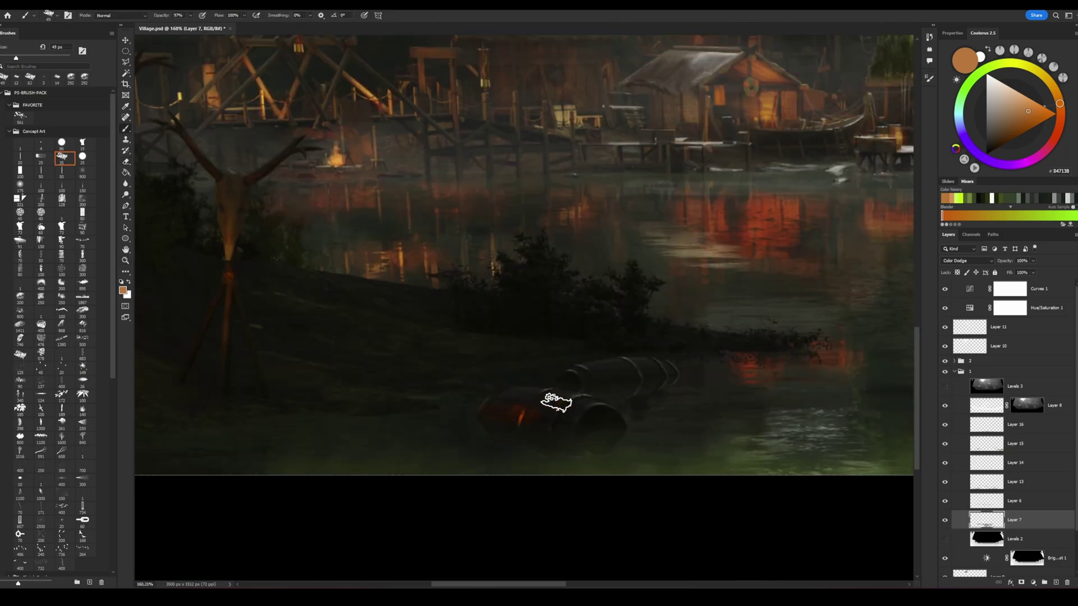
{"action": "left_click", "coordinate": [495, 438], "text": "alt"}
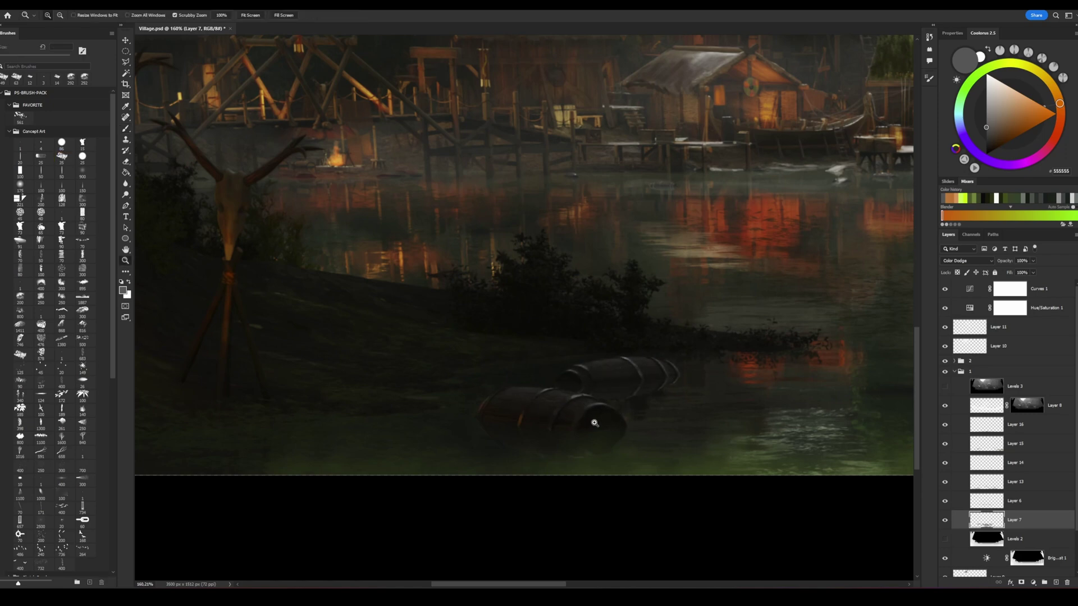
Step: Add a new layer above Layer 11 and paint dark leaves around the left tree trunks with a 151 px foliage brush
{"action": "scroll", "coordinate": [619, 436], "scroll_direction": "down", "scroll_amount": 6, "text": "alt"}
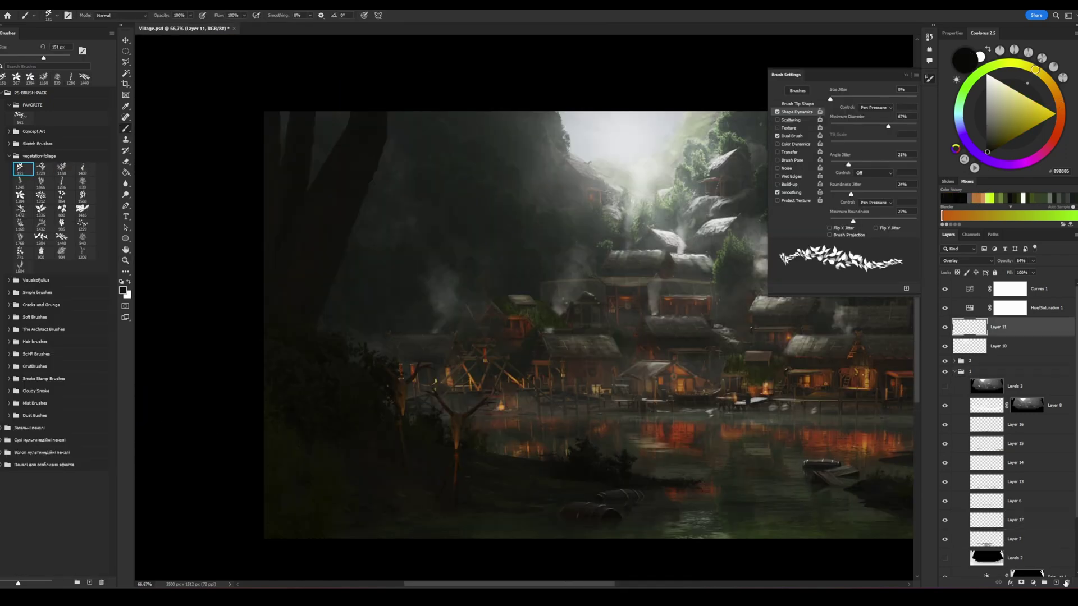
{"action": "left_click", "coordinate": [1055, 582]}
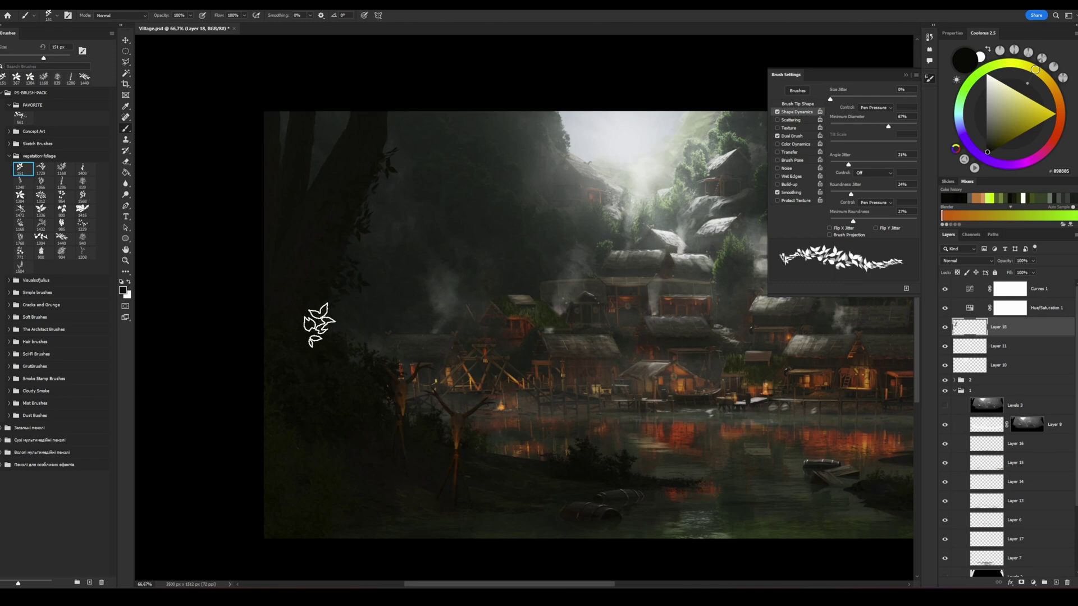
{"action": "left_click", "coordinate": [375, 121]}
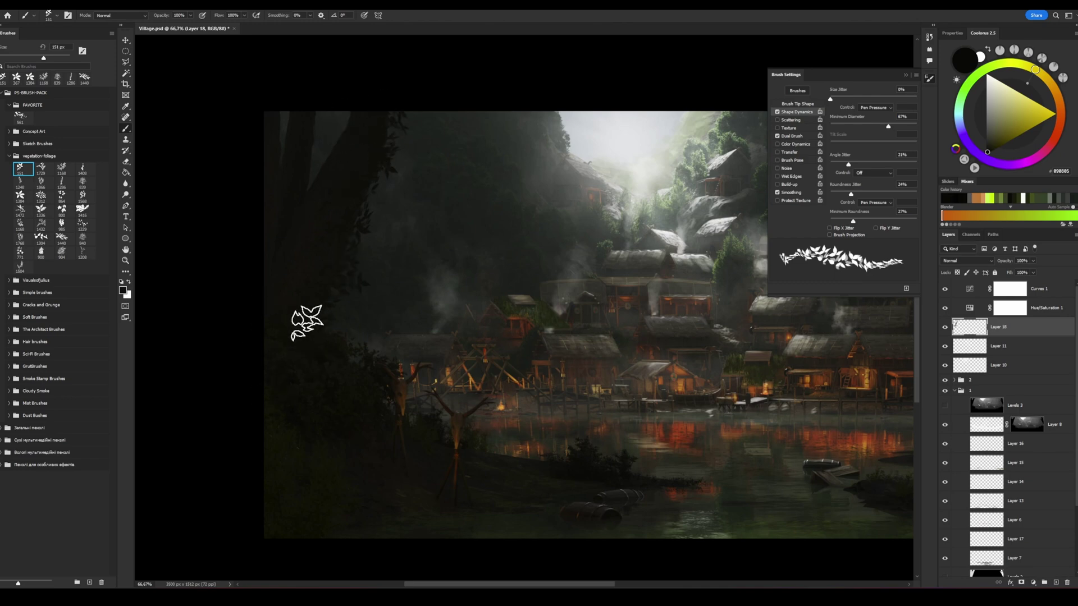
{"action": "left_click", "coordinate": [309, 321], "text": "alt"}
Step: Thicken the left trees' upper trunks and canopy with dark sampled tones, using the foliage brush at about 104 px
{"action": "right_click_drag", "start_coordinate": [334, 308], "coordinate": [309, 293], "text": "alt"}
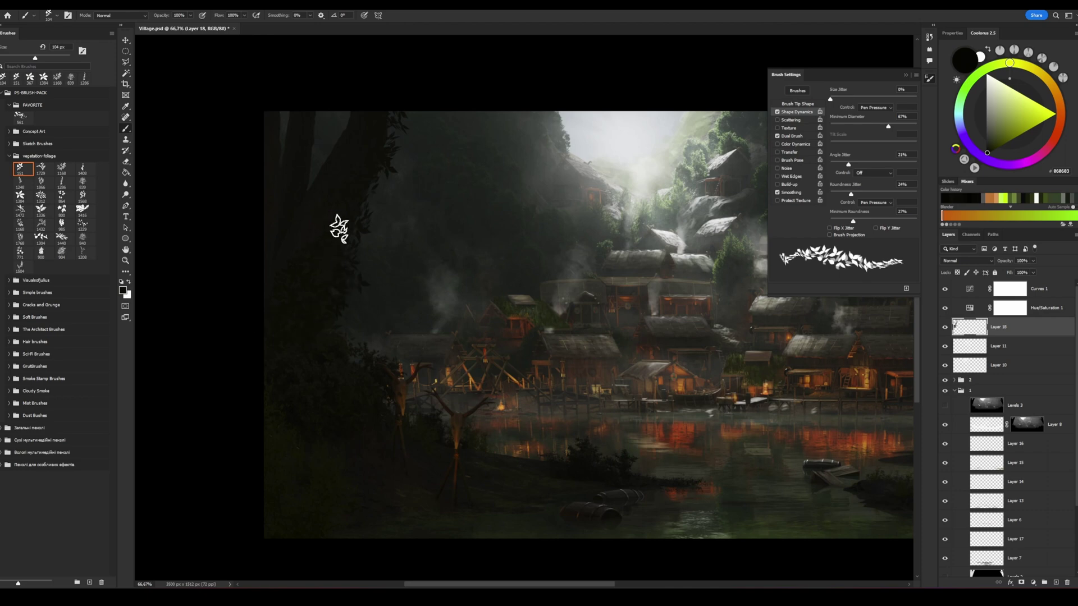
{"action": "left_click", "coordinate": [345, 126], "text": "alt"}
{"action": "left_click", "coordinate": [353, 120], "text": "alt"}
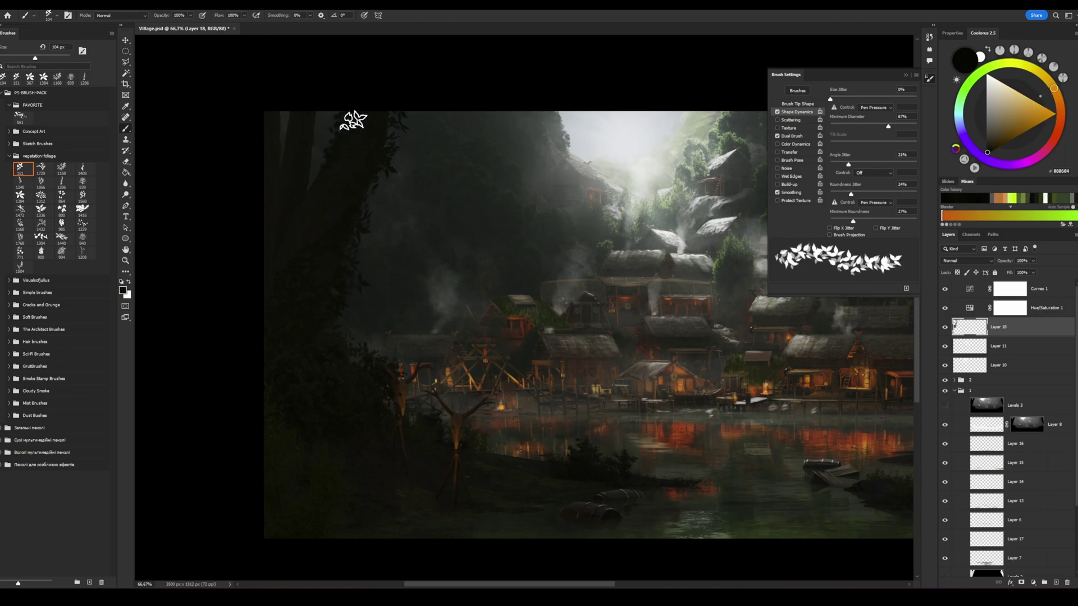
{"action": "left_click", "coordinate": [311, 116], "text": "alt"}
{"action": "left_click", "coordinate": [277, 165], "text": "alt"}
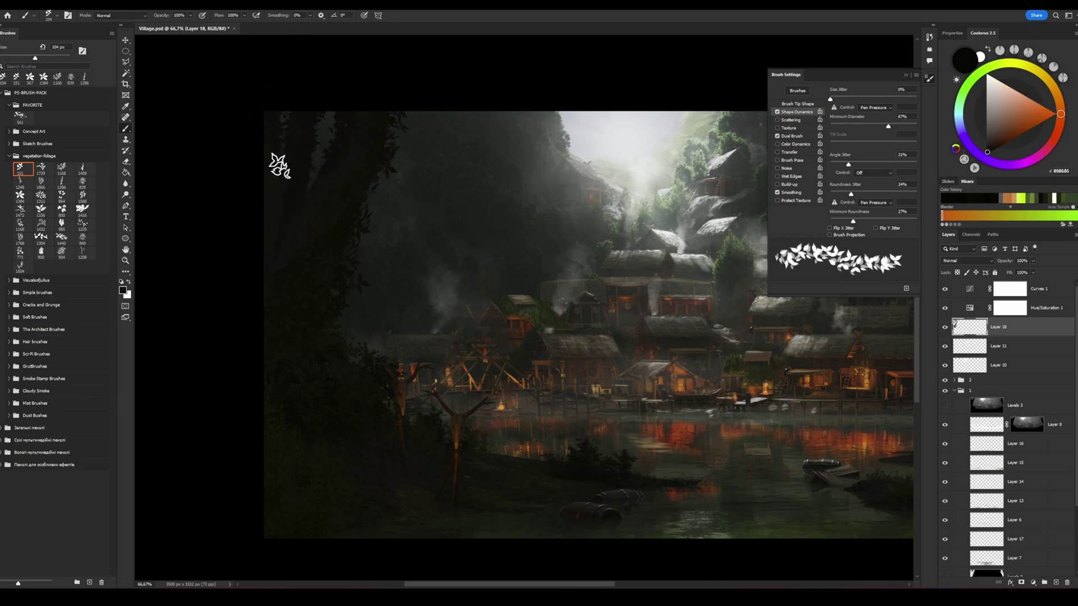
Step: Paint dark leaves over the right-hand tree at the image edge with the foliage brush at 72 px and 95% opacity
{"action": "scroll", "coordinate": [270, 241], "scroll_direction": "up", "scroll_amount": 2, "text": "alt"}
{"action": "right_click_drag", "start_coordinate": [490, 248], "coordinate": [483, 247], "text": "alt"}
{"action": "key", "text": "9"}
{"action": "key", "text": "5"}
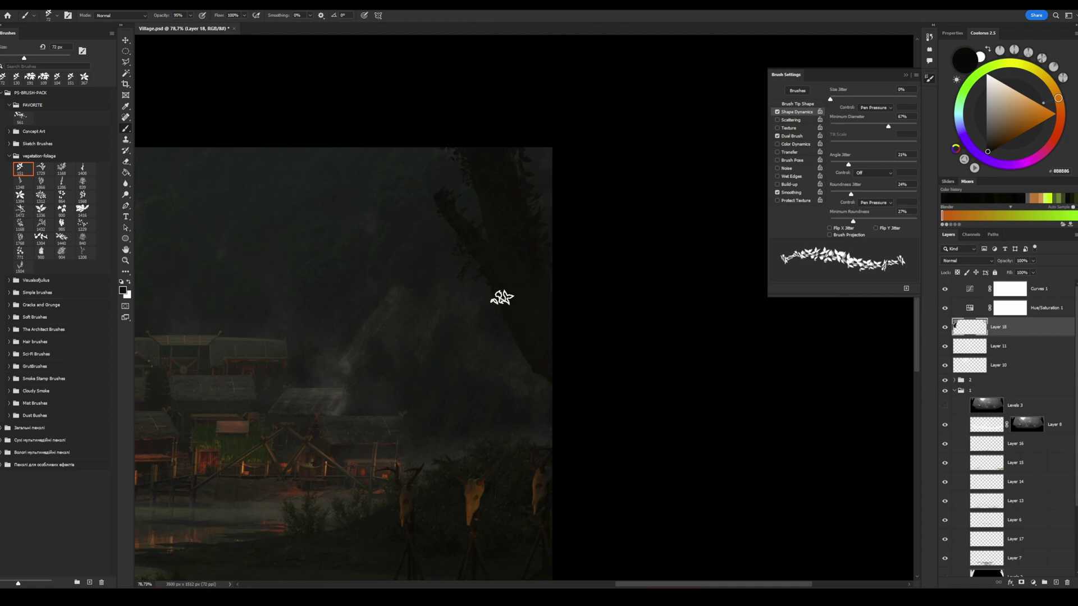
{"action": "left_click", "coordinate": [541, 365], "text": "alt"}
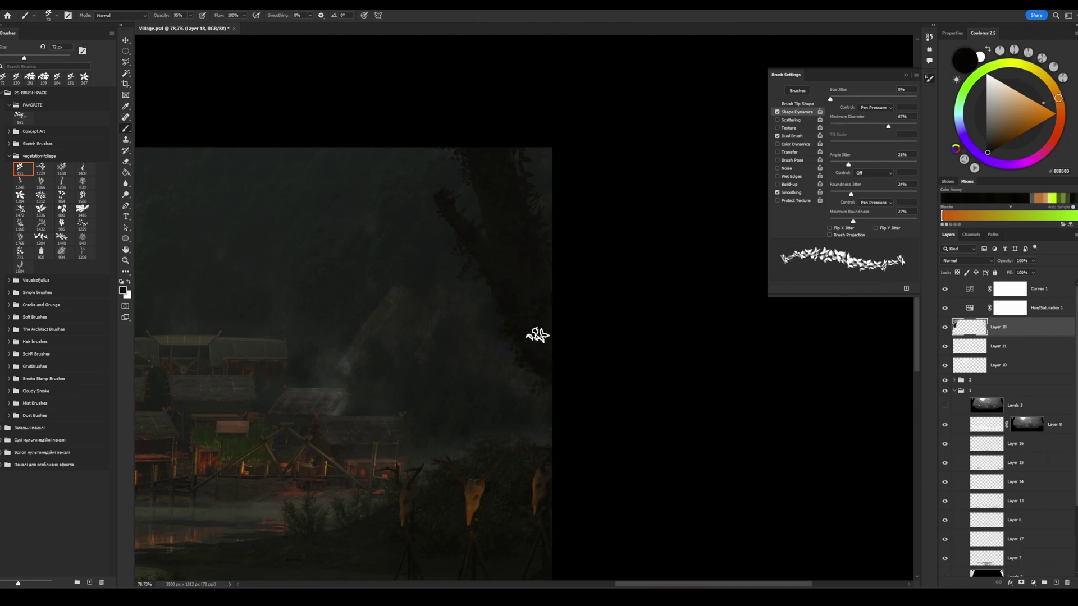
{"action": "left_click", "coordinate": [537, 284], "text": "alt"}
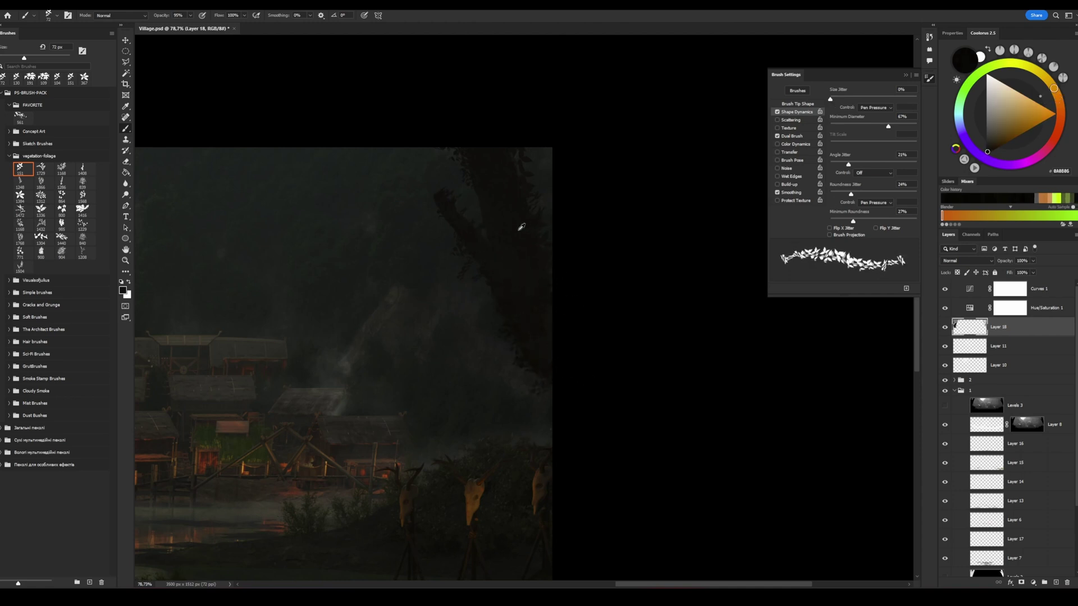
{"action": "left_click", "coordinate": [521, 228], "text": "alt"}
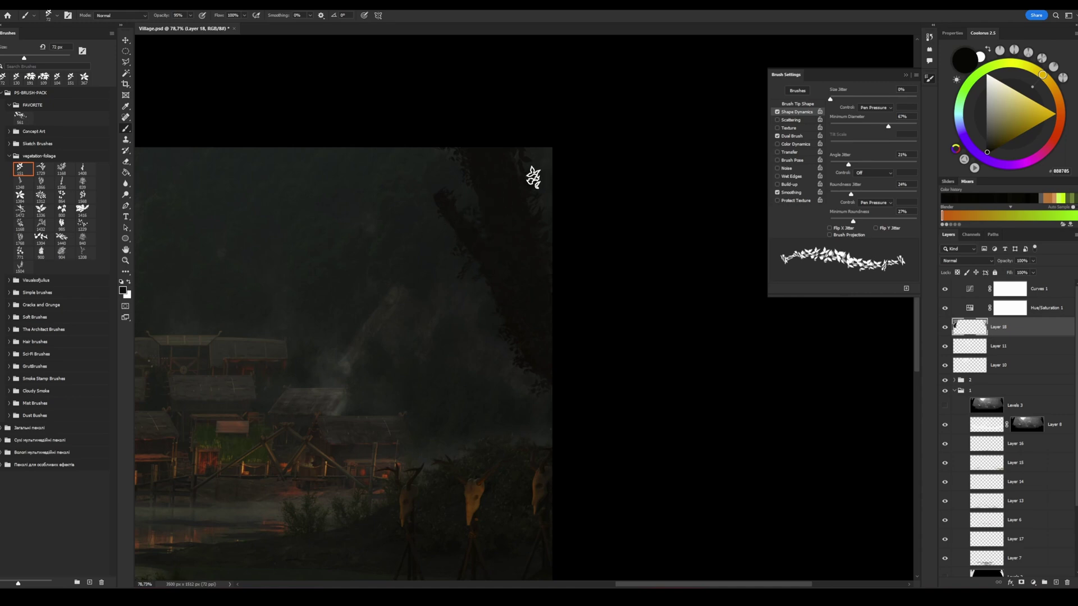
Step: Add another layer on top of the foliage and darken the image's side and lower edges with a large soft round brush
{"action": "scroll", "coordinate": [492, 182], "scroll_direction": "down", "scroll_amount": 5, "text": "alt"}
{"action": "scroll", "coordinate": [409, 386], "scroll_direction": "up", "scroll_amount": 2, "text": "alt"}
{"action": "key", "text": "ctrl+shift+alt+n"}
{"action": "right_click_drag", "start_coordinate": [390, 405], "coordinate": [414, 385], "text": "alt"}
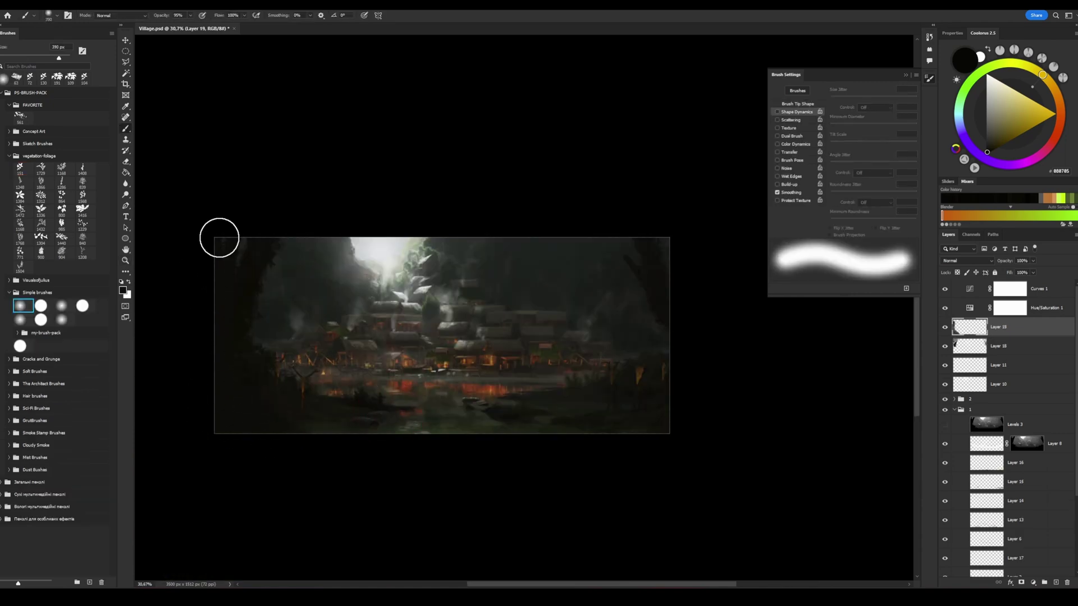
{"action": "left_click_drag", "start_coordinate": [627, 438], "coordinate": [681, 443]}
Step: Set the edge-darkening layer to Multiply at about 49% opacity and switch to the Eraser
{"action": "left_click", "coordinate": [965, 260]}
{"action": "left_click", "coordinate": [961, 301]}
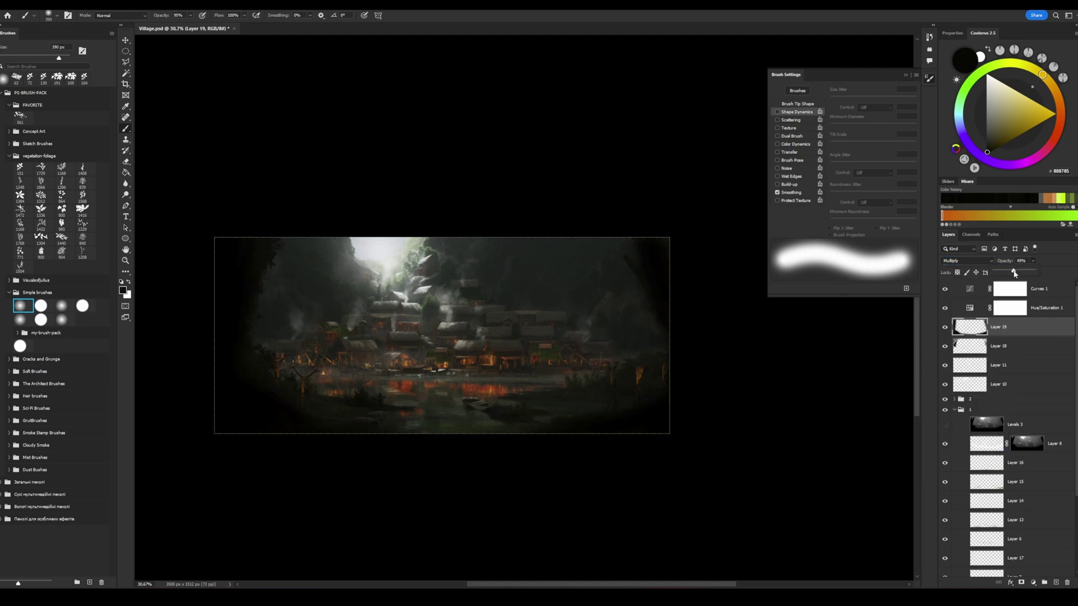
{"action": "left_click_drag", "start_coordinate": [1012, 273], "coordinate": [1015, 274]}
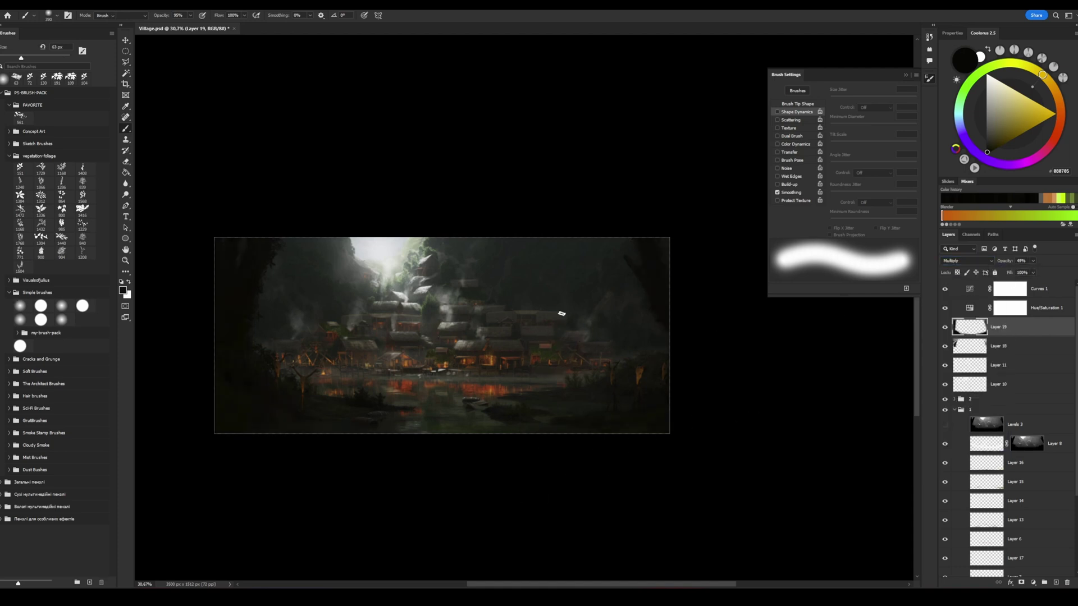
{"action": "key", "text": "e"}
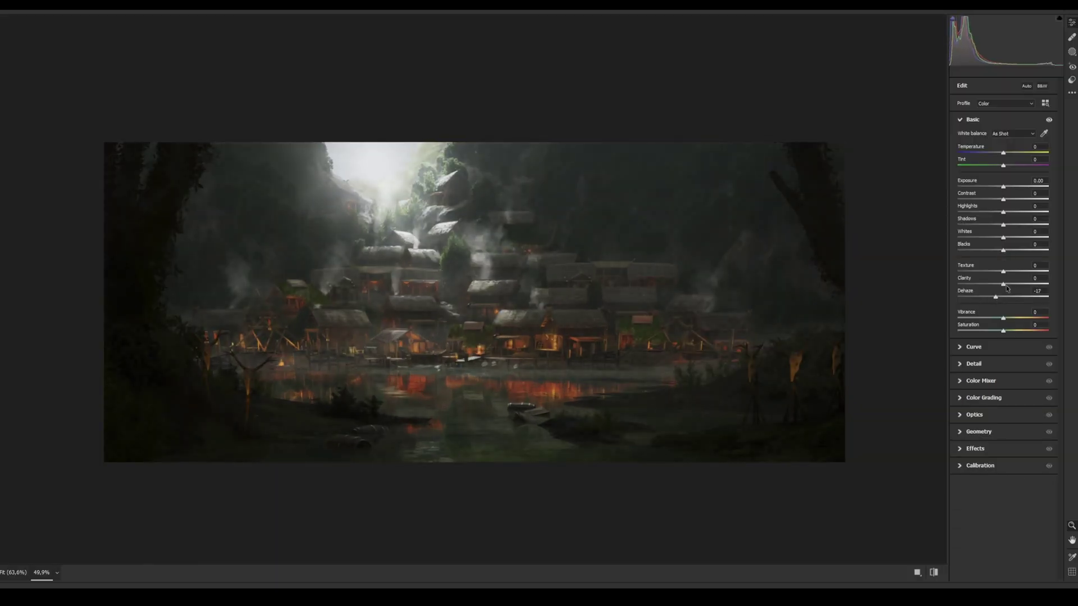
Step: In the Camera Raw filter, set Clarity to +10, Contrast to +16 and Blacks to -1
{"action": "left_click", "coordinate": [1008, 285]}
{"action": "left_click_drag", "start_coordinate": [1004, 199], "coordinate": [1019, 198]}
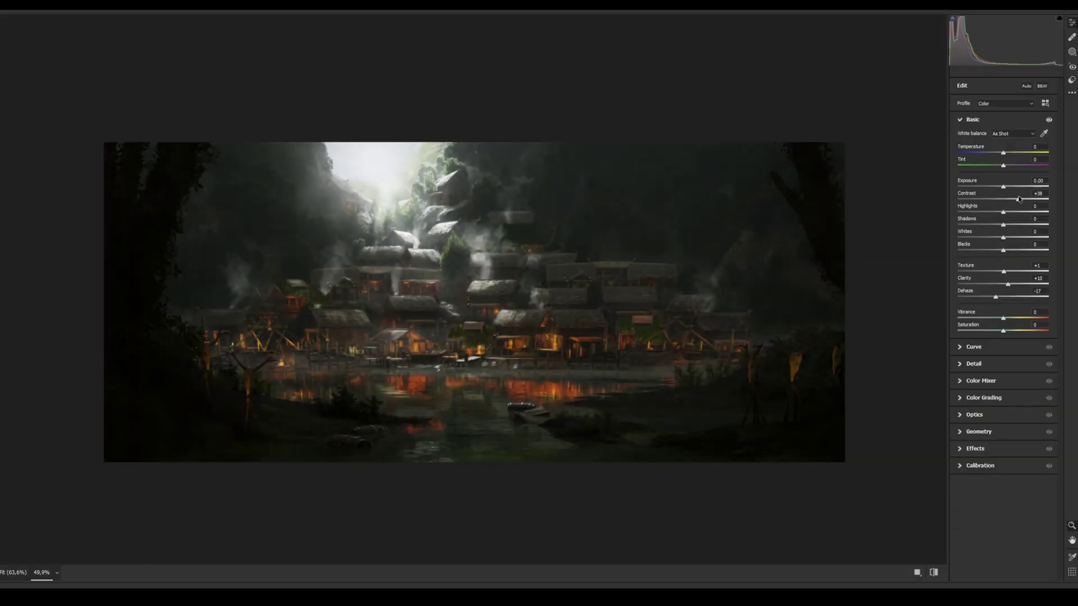
{"action": "left_click", "coordinate": [1005, 253]}
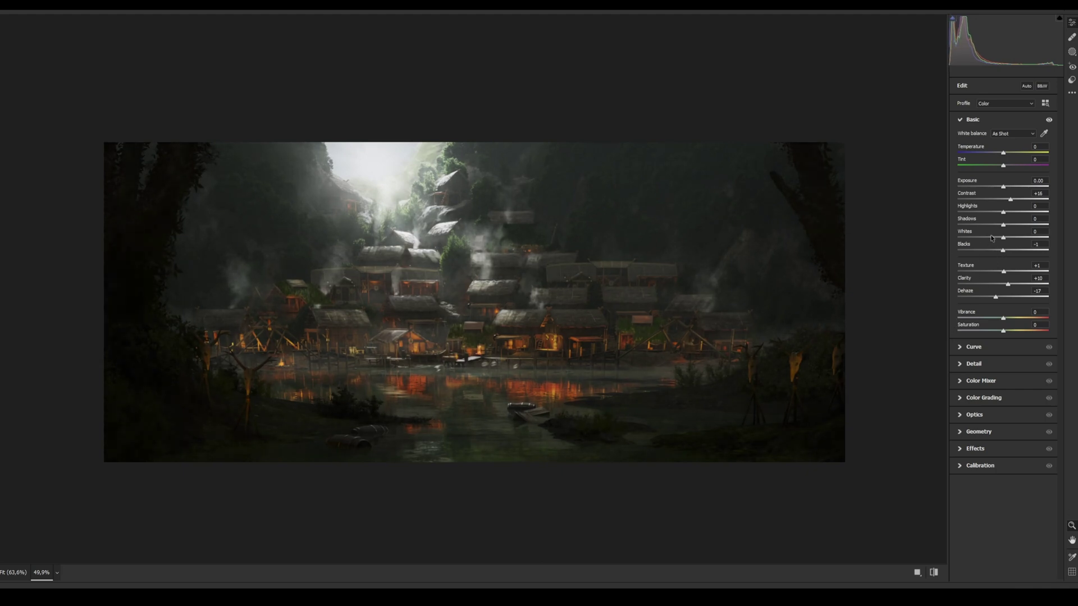
Step: Warm the image to Temperature +5 and raise Clarity to +25 and Texture to +9
{"action": "left_click_drag", "start_coordinate": [1005, 154], "coordinate": [1007, 153]}
{"action": "scroll", "coordinate": [537, 354], "scroll_direction": "up", "scroll_amount": 3}
{"action": "left_click_drag", "start_coordinate": [1008, 284], "coordinate": [1007, 271]}
{"action": "scroll", "coordinate": [768, 389], "scroll_direction": "down", "scroll_amount": 2}
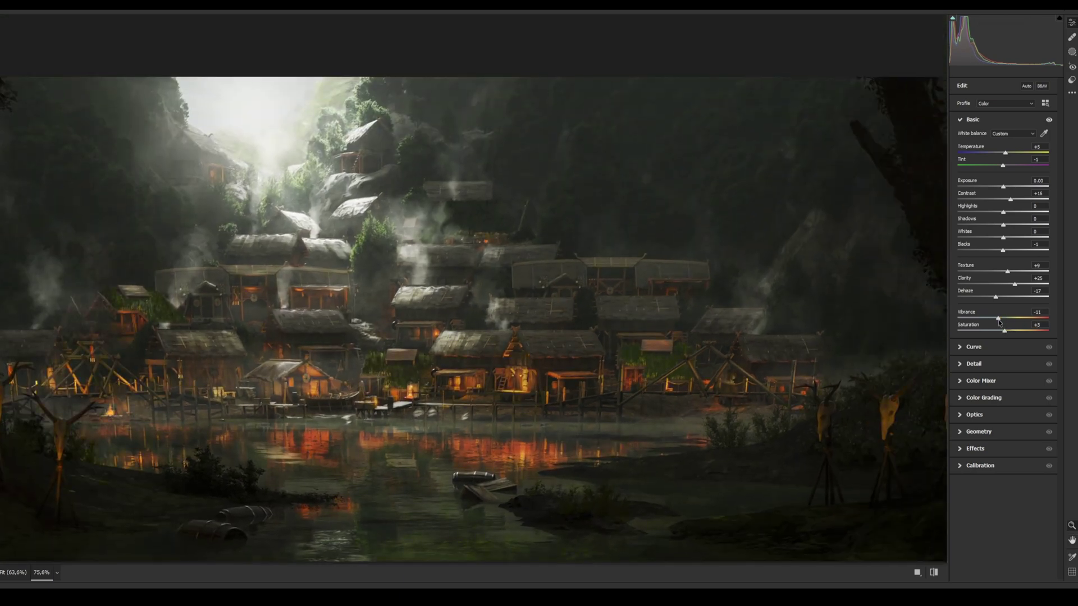
Step: Raise the saturation and luminance of the oranges in the Color Mixer
{"action": "left_click", "coordinate": [961, 382]}
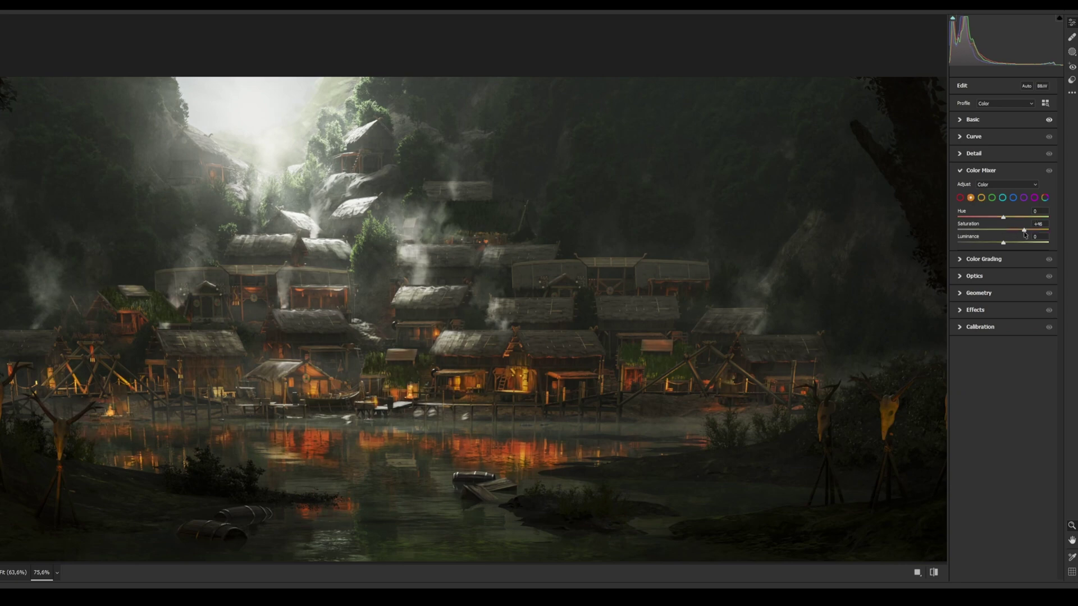
{"action": "left_click_drag", "start_coordinate": [1003, 243], "coordinate": [1007, 243]}
{"action": "left_click_drag", "start_coordinate": [583, 388], "coordinate": [565, 399]}
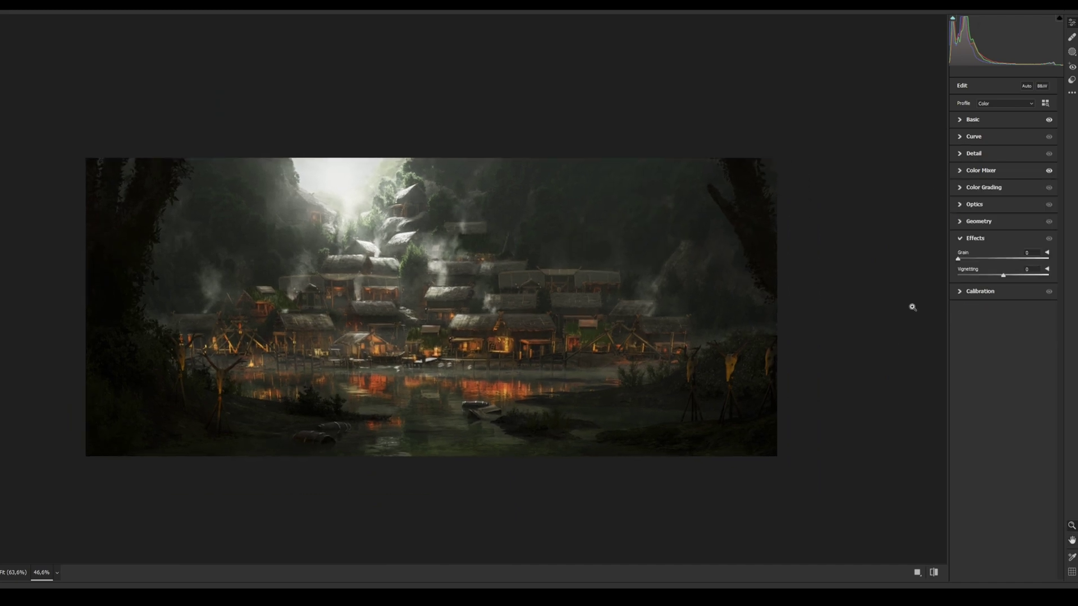
Step: Add film grain of 11 to the image in the Camera Raw effects
{"action": "left_click", "coordinate": [961, 311]}
{"action": "key", "text": "ctrl+plus"}
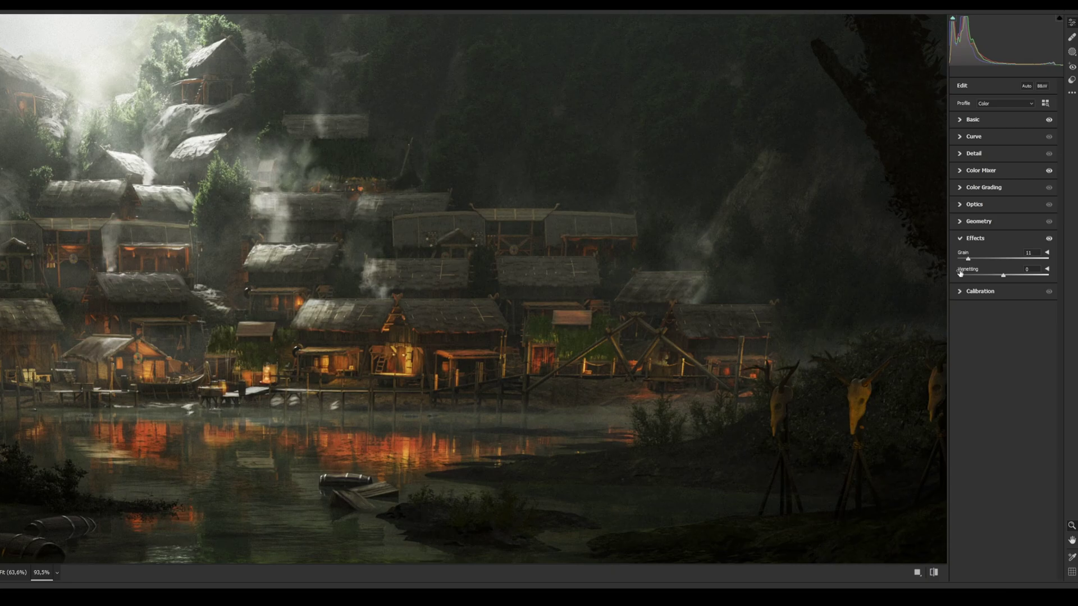
{"action": "key", "text": "ctrl+minus"}
{"action": "key", "text": "ctrl+minus"}
{"action": "key", "text": "ctrl+minus"}
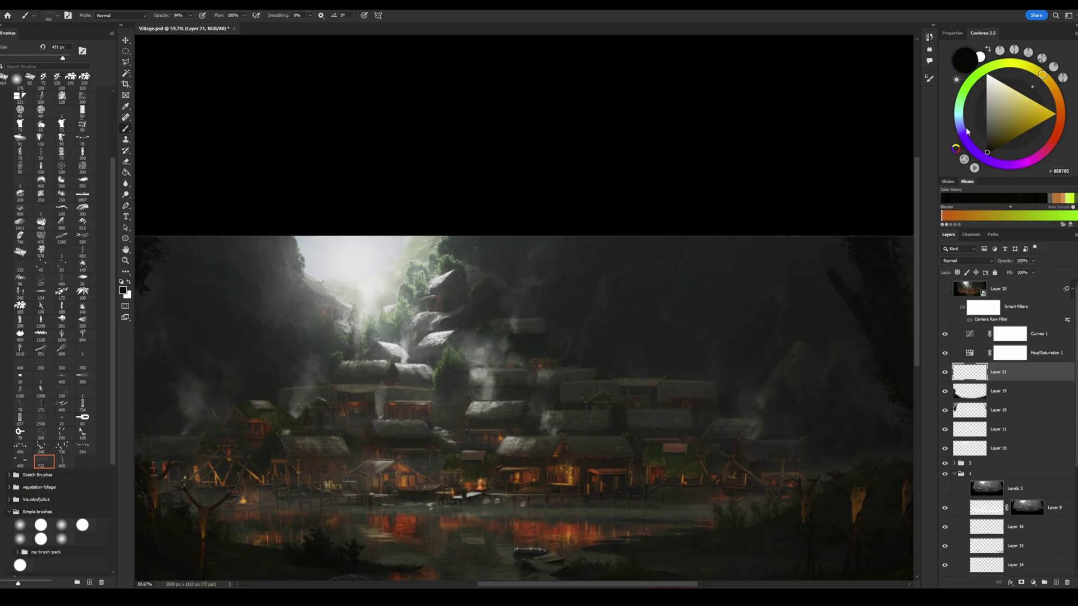
Step: Stamp a flock of light grey birds above the village houses on Layer 21 with the bird brush
{"action": "left_click_drag", "start_coordinate": [966, 131], "coordinate": [983, 95]}
{"action": "left_click", "coordinate": [493, 301]}
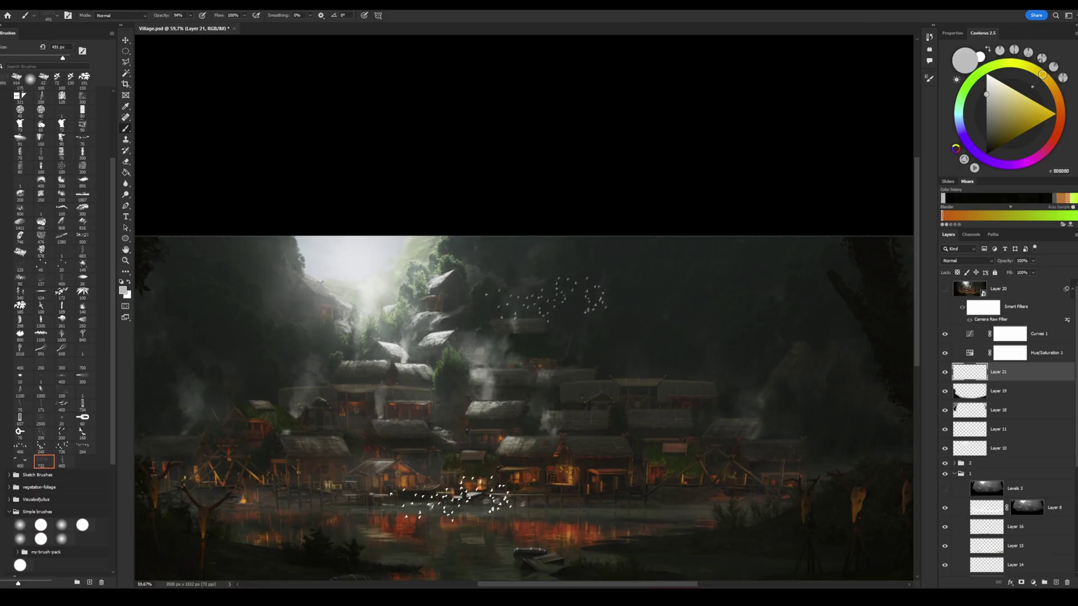
{"action": "key", "text": "z"}
{"action": "mouse_move", "coordinate": [506, 448]}
{"action": "left_mouse_down"}
{"action": "mouse_move", "coordinate": [424, 448]}
{"action": "mouse_move", "coordinate": [477, 447]}
{"action": "left_mouse_up"}
{"action": "key", "text": "b"}
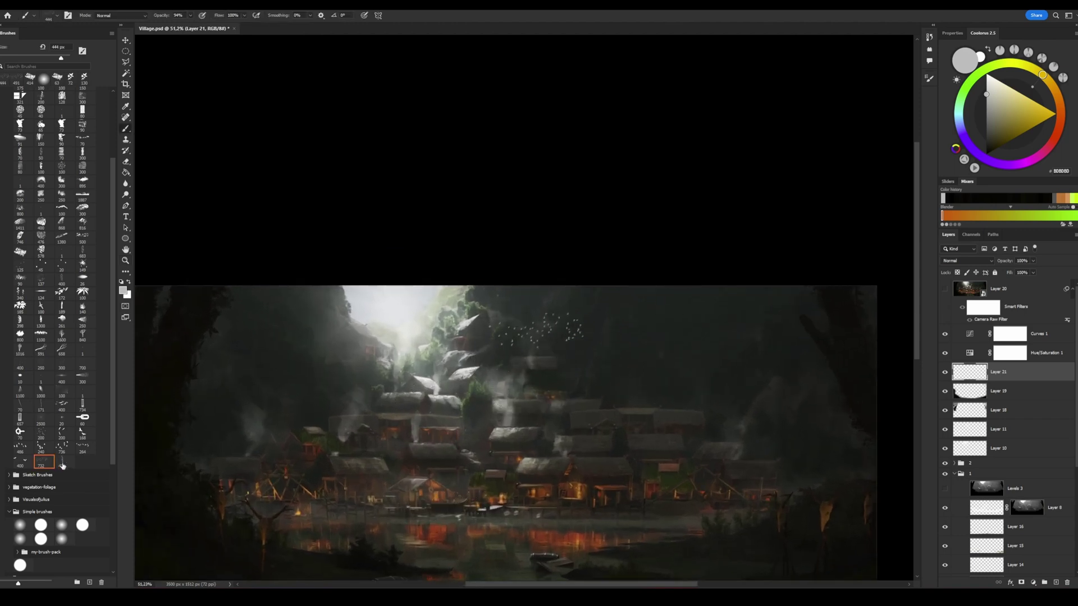
Step: Place a second, smaller flock beside the bright valley sky with another bird brush, undoing the first stamp and adjusting the brush size
{"action": "left_click", "coordinate": [83, 447]}
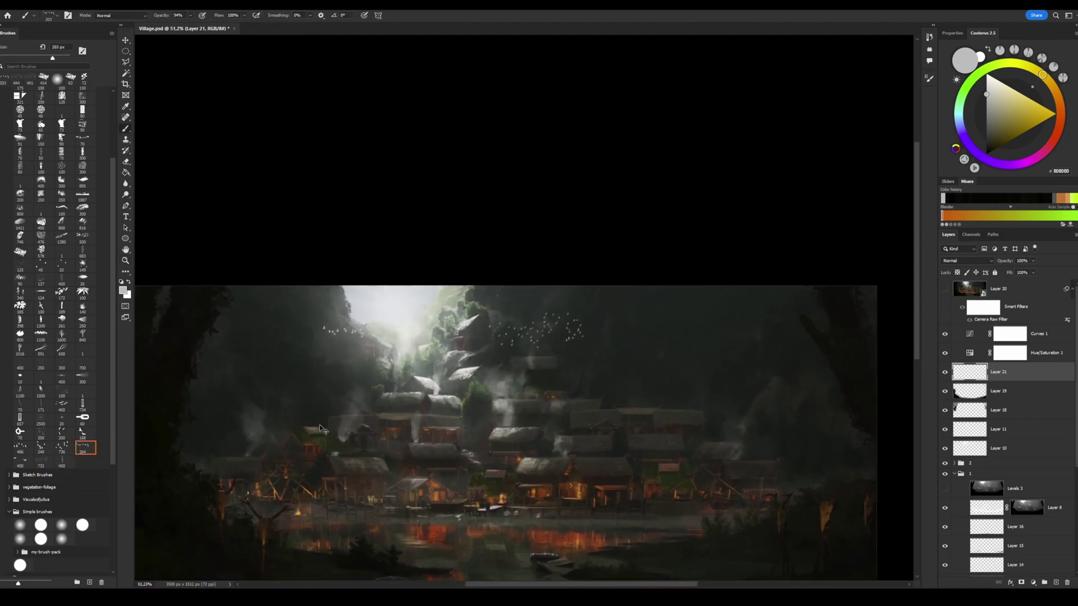
{"action": "key", "text": "ctrl+z"}
{"action": "right_click_drag", "start_coordinate": [315, 397], "coordinate": [300, 397], "text": "alt"}
{"action": "right_click_drag", "start_coordinate": [354, 346], "coordinate": [366, 346], "text": "alt"}
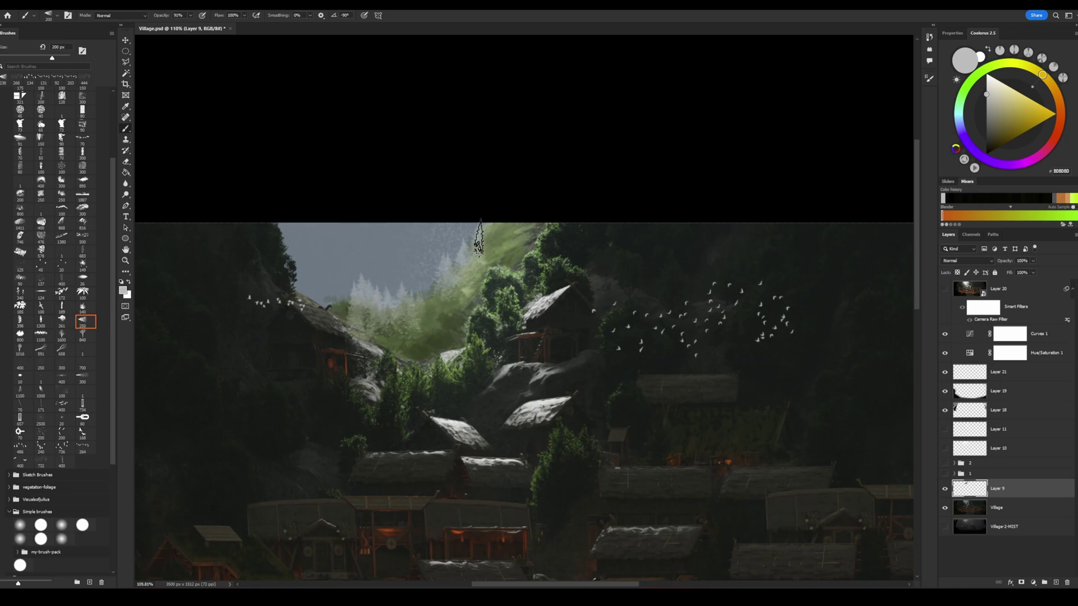
Step: Paint distant brownish and green conifers across the valley slopes on Layer 9 with a 200 px tree brush
{"action": "left_click", "coordinate": [525, 236], "text": "alt"}
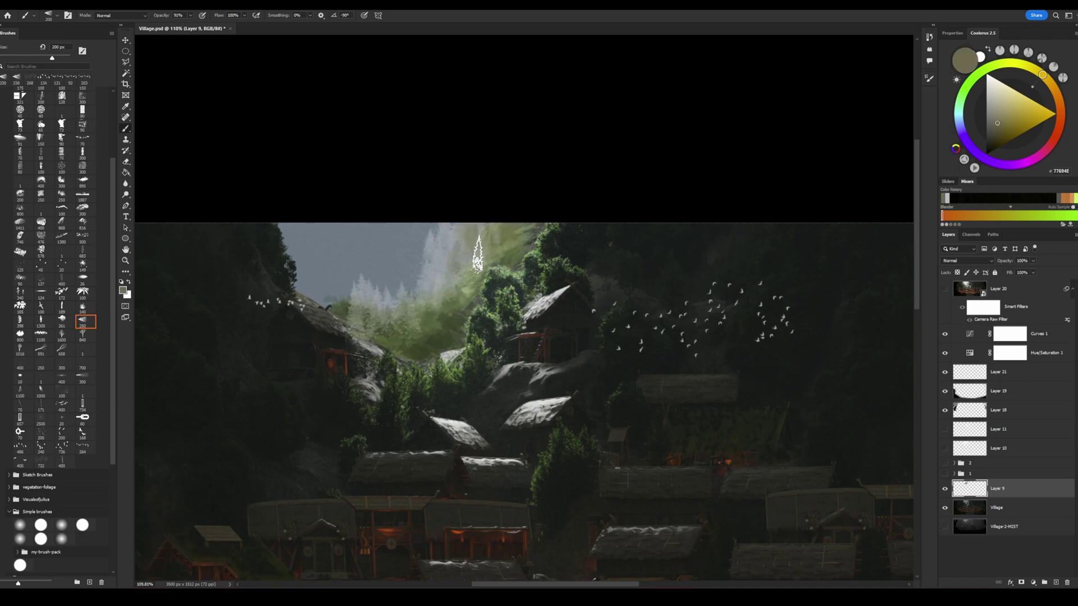
{"action": "mouse_move", "coordinate": [440, 306]}
{"action": "left_mouse_down"}
{"action": "mouse_move", "coordinate": [342, 298]}
{"action": "mouse_move", "coordinate": [295, 273]}
{"action": "mouse_move", "coordinate": [414, 331]}
{"action": "mouse_move", "coordinate": [450, 293]}
{"action": "left_mouse_up"}
{"action": "left_click", "coordinate": [991, 66]}
{"action": "left_click", "coordinate": [998, 139]}
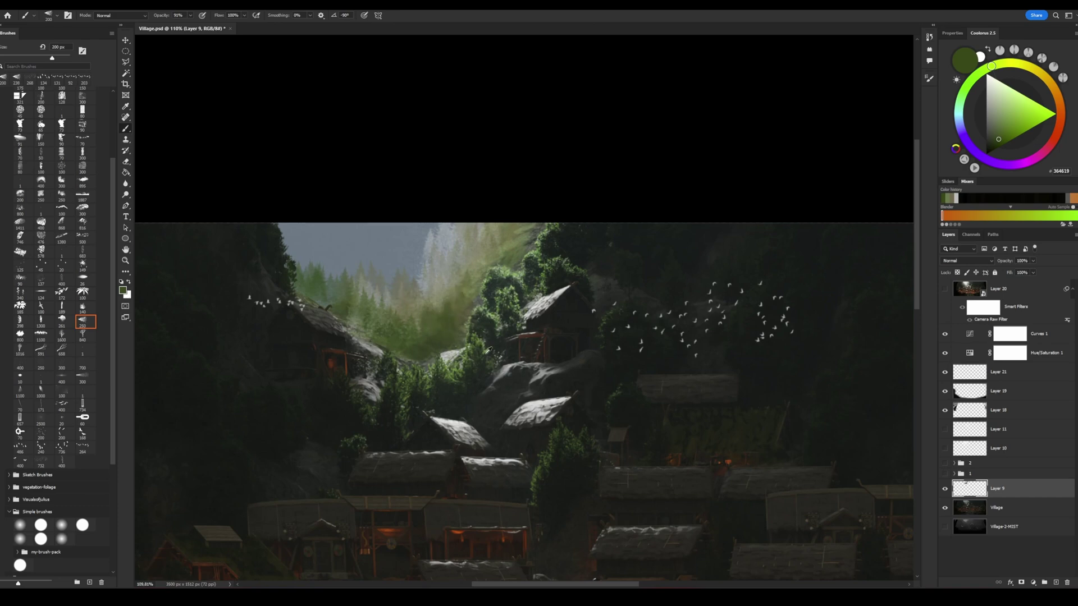
{"action": "left_click", "coordinate": [432, 329], "text": "alt"}
{"action": "left_click_drag", "start_coordinate": [434, 326], "coordinate": [407, 337]}
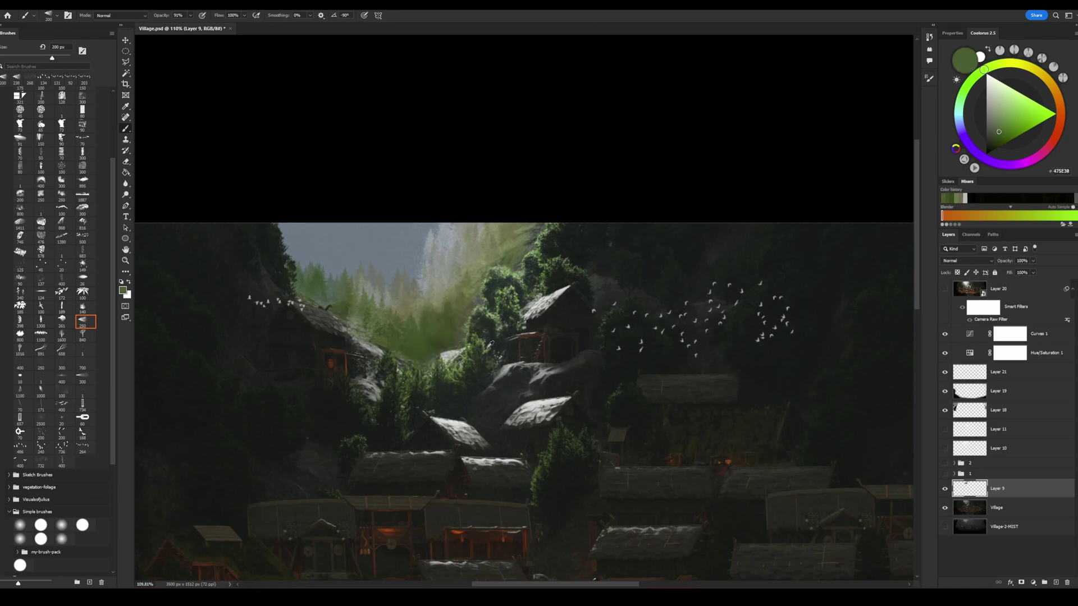
{"action": "left_click", "coordinate": [993, 117]}
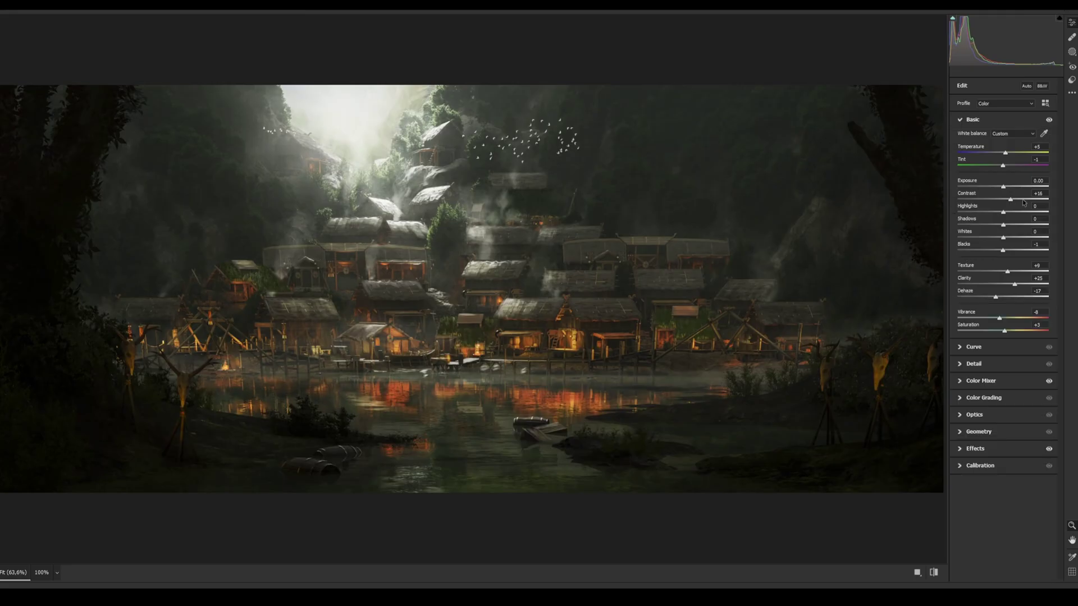
Step: In the Camera Raw filter, set Contrast to +26 and Dehaze to +1, and lower the Blacks
{"action": "left_click_drag", "start_coordinate": [1010, 199], "coordinate": [1015, 199]}
{"action": "left_click_drag", "start_coordinate": [996, 297], "coordinate": [1003, 296]}
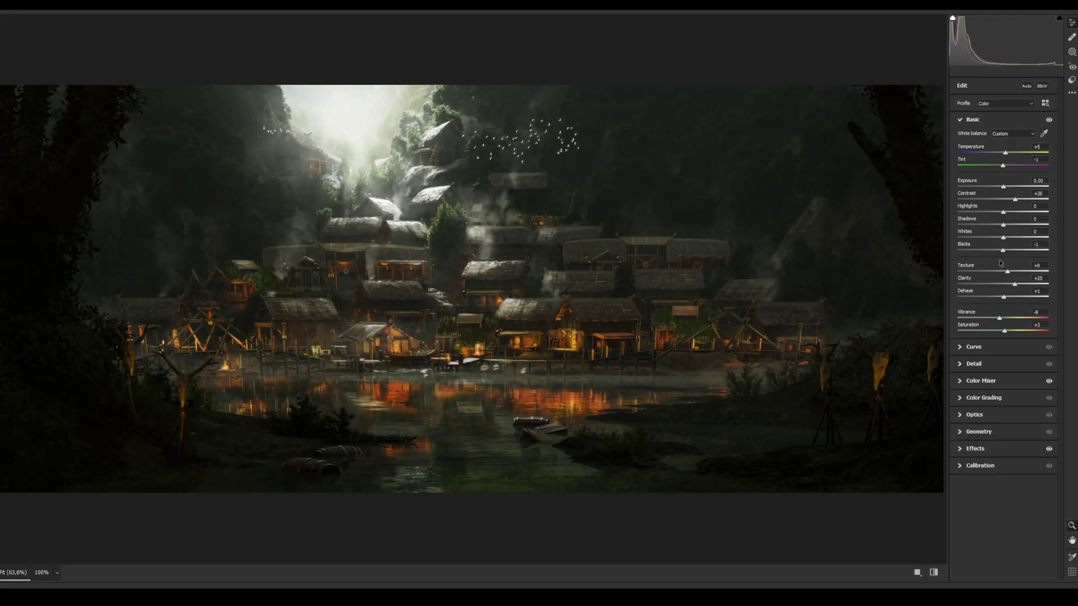
{"action": "left_click_drag", "start_coordinate": [1004, 251], "coordinate": [995, 251]}
Step: Create a tilted radial gradient mask from the bright sky down to the water and raise its Exposure to about +0.5
{"action": "left_click", "coordinate": [1072, 52]}
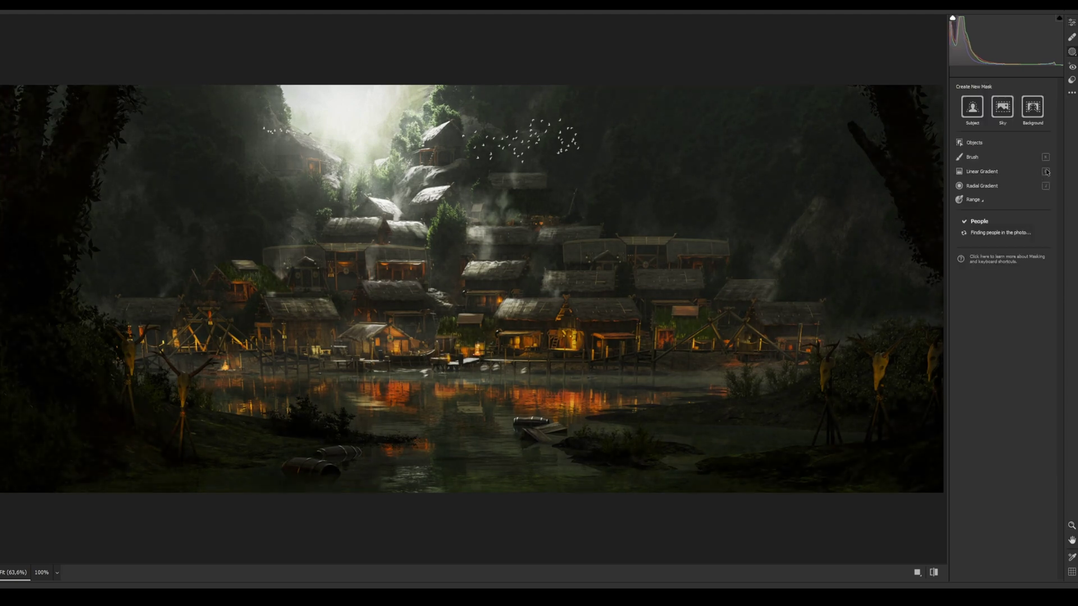
{"action": "left_click", "coordinate": [984, 190]}
{"action": "left_click_drag", "start_coordinate": [425, 217], "coordinate": [566, 457]}
{"action": "left_click_drag", "start_coordinate": [578, 292], "coordinate": [552, 192]}
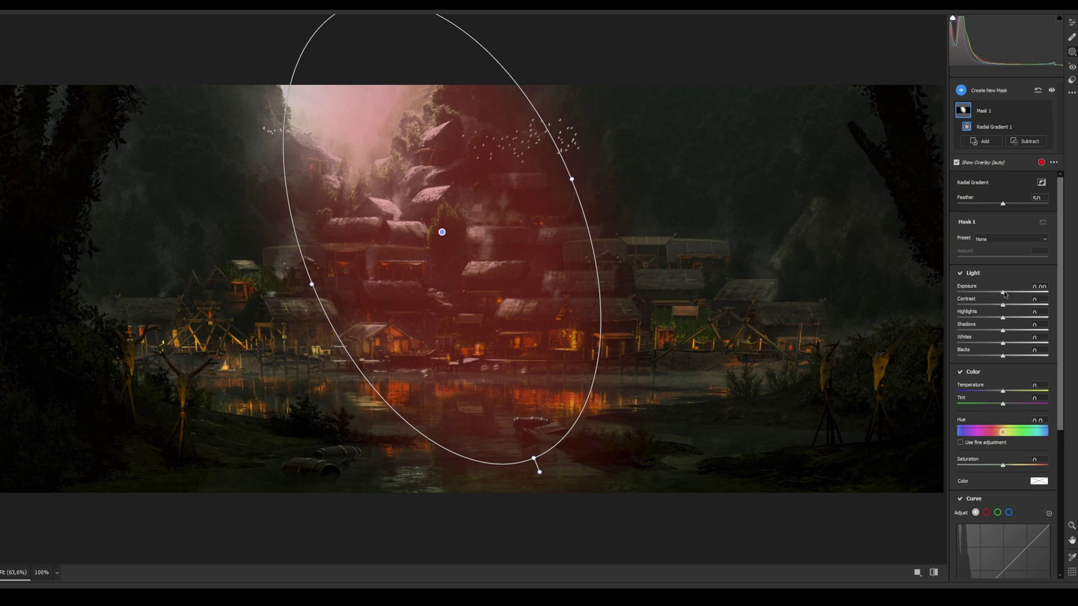
{"action": "left_click_drag", "start_coordinate": [1005, 295], "coordinate": [1009, 295]}
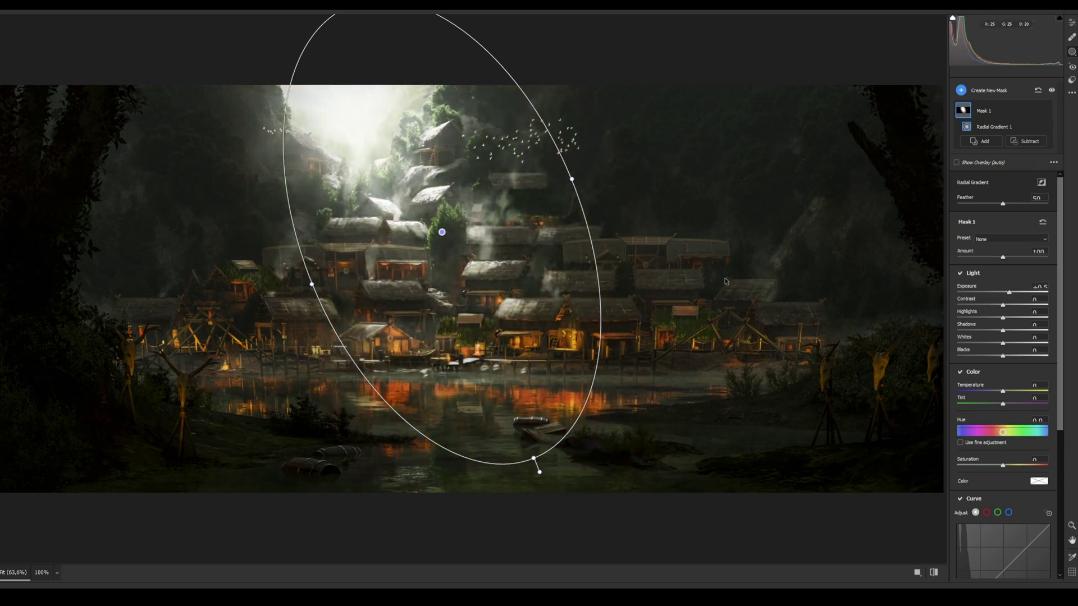
Step: Create a linear gradient mask rising from the bottom edge to the shoreline and set its Blacks to -10
{"action": "left_click", "coordinate": [989, 90]}
{"action": "left_click", "coordinate": [981, 188]}
{"action": "left_click_drag", "start_coordinate": [478, 499], "coordinate": [477, 372]}
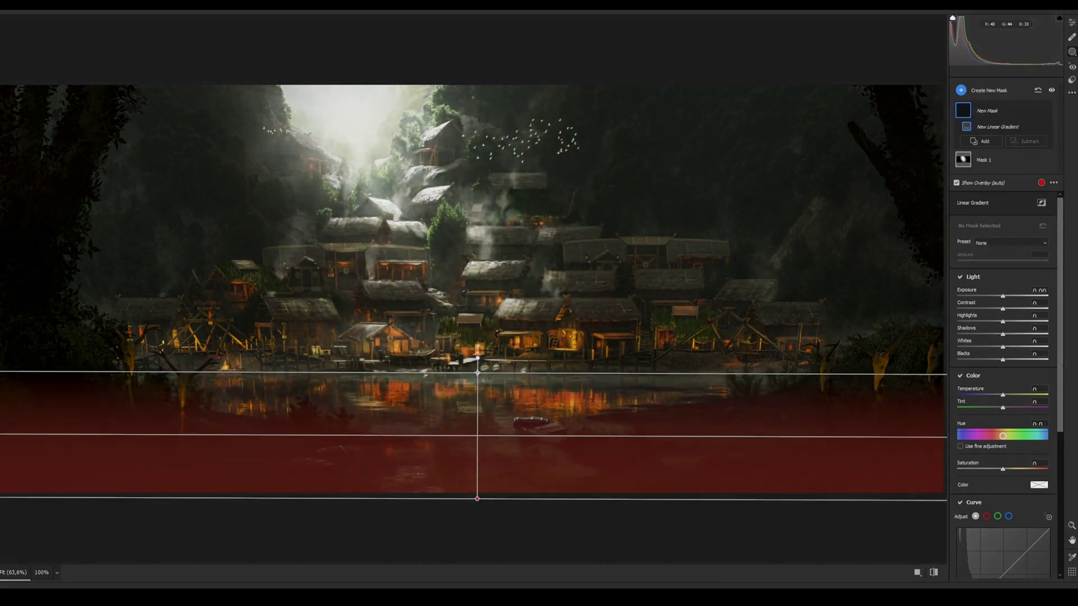
{"action": "left_click_drag", "start_coordinate": [1004, 362], "coordinate": [1009, 362]}
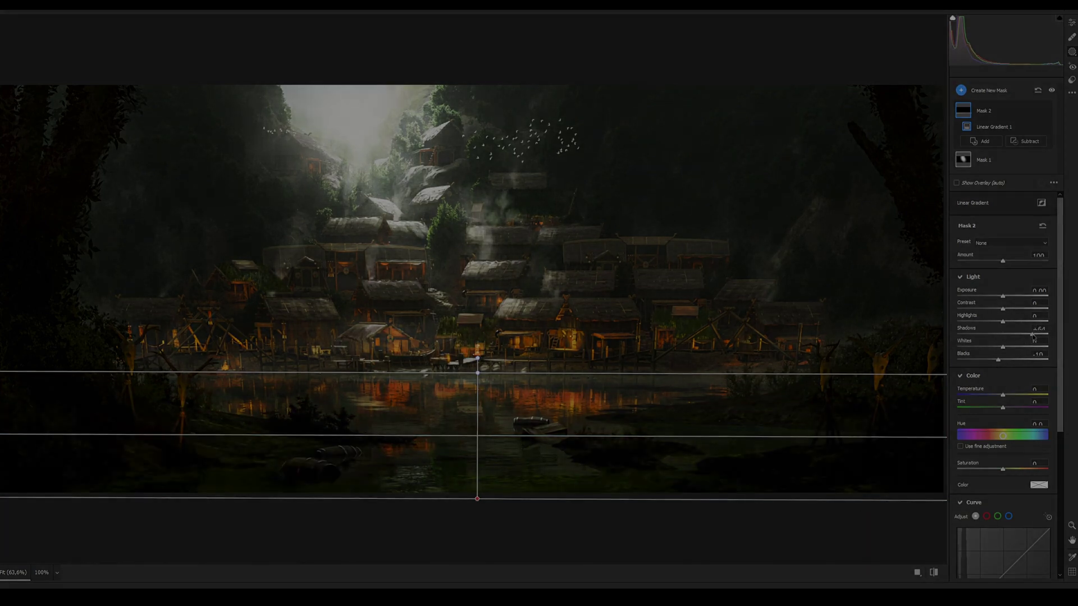